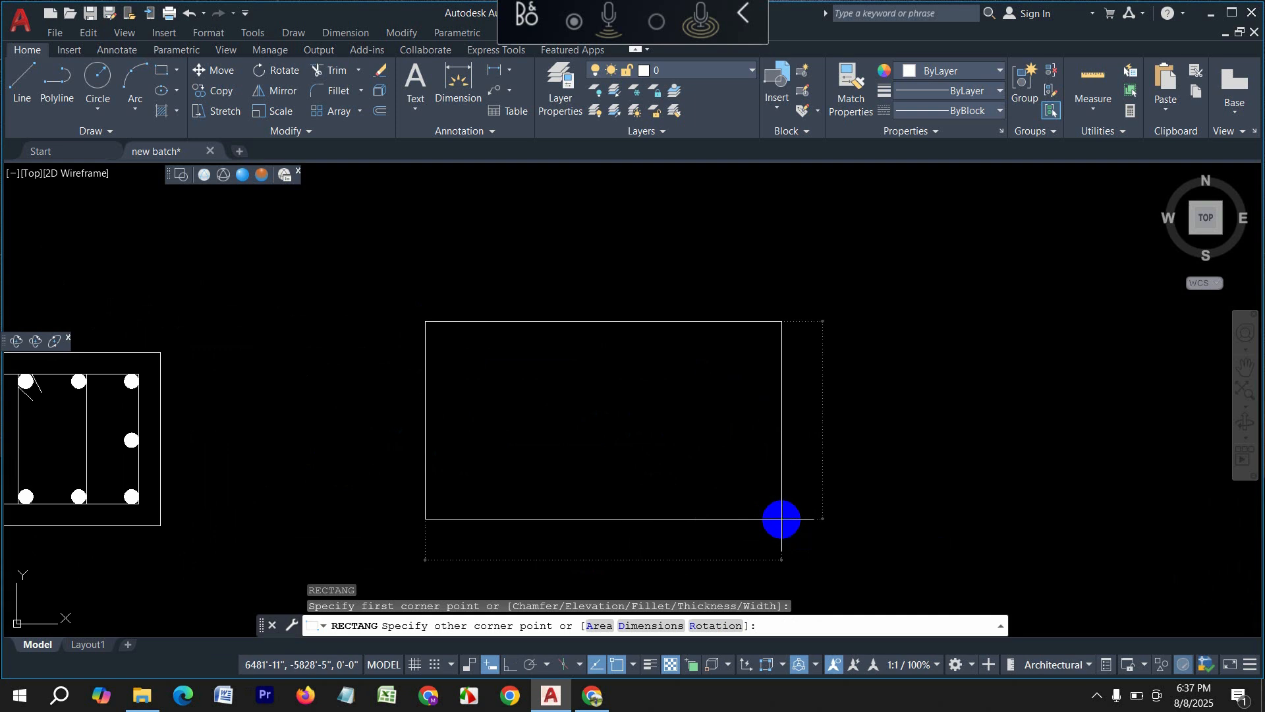
# Step: Draw a rectangle 15 by 12 inches as the outer outline of the section
pyautogui.press('Tab')
pyautogui.press('Return')
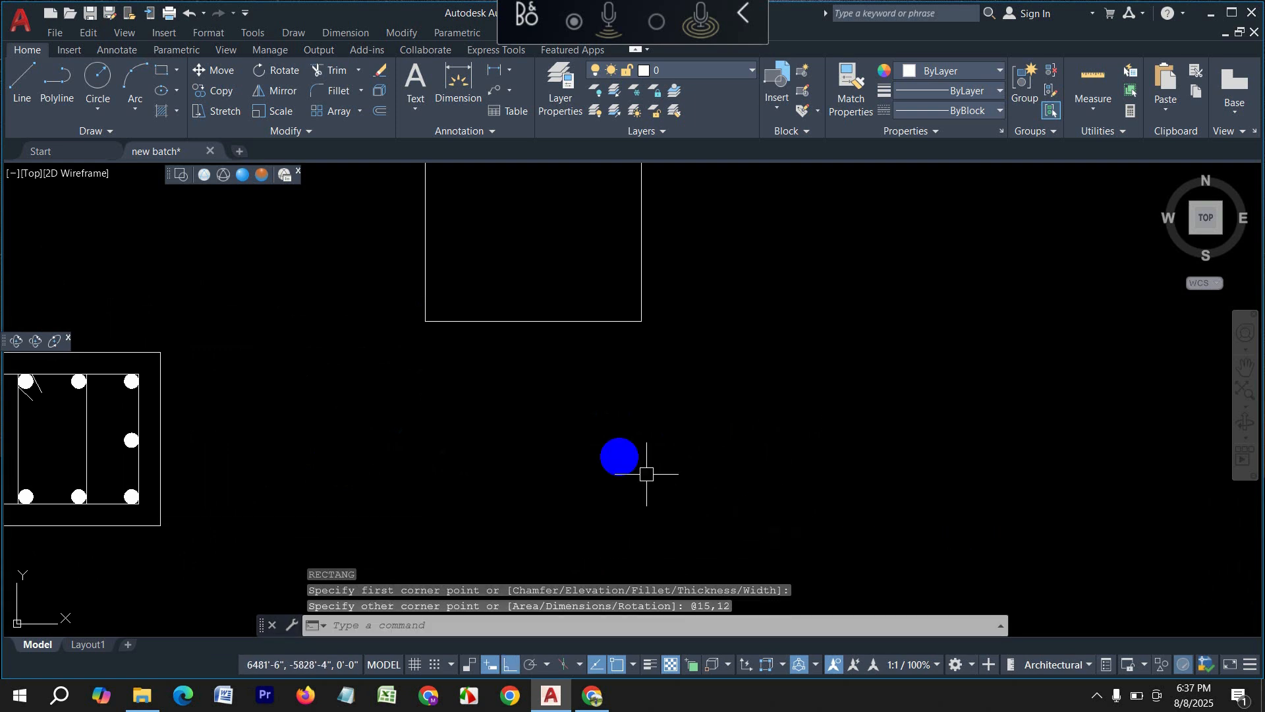
pyautogui.moveTo(544, 336); pyautogui.dragTo(545, 479, button='middle')
pyautogui.scroll(2, 705, 369)
pyautogui.press('Escape')
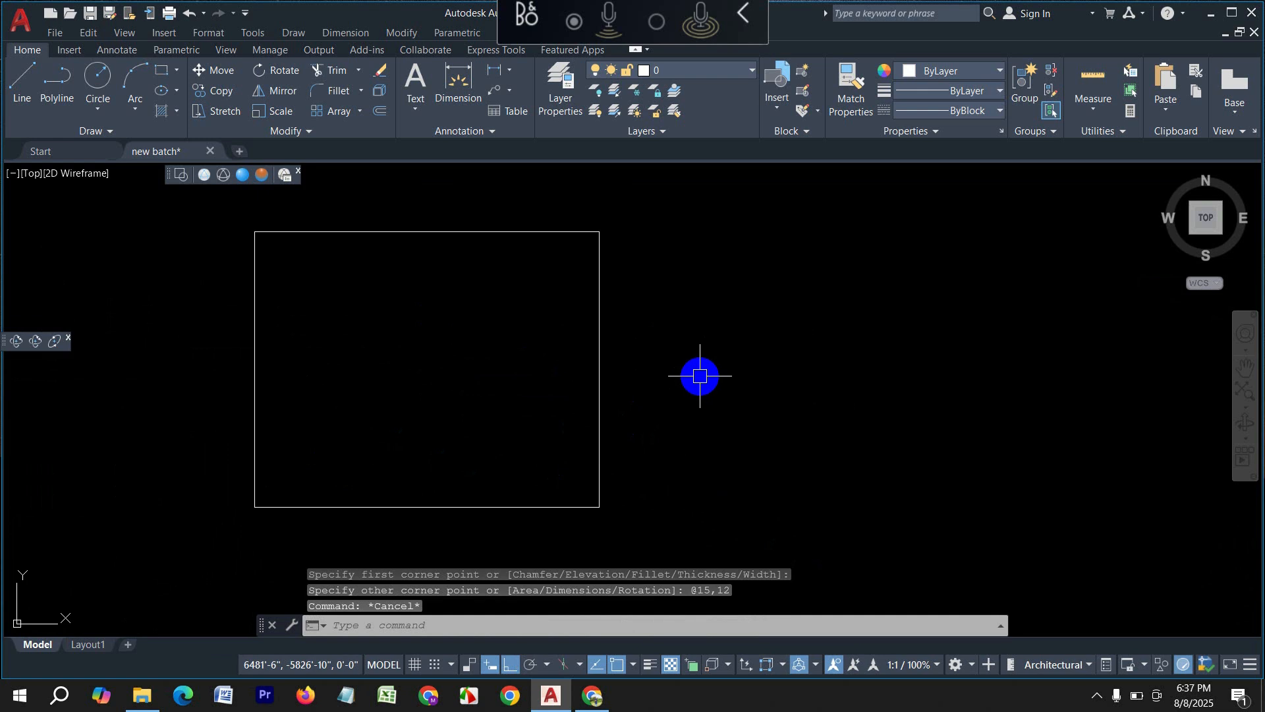
# Step: Offset the rectangle 1.5 inches inward
pyautogui.press('Return')
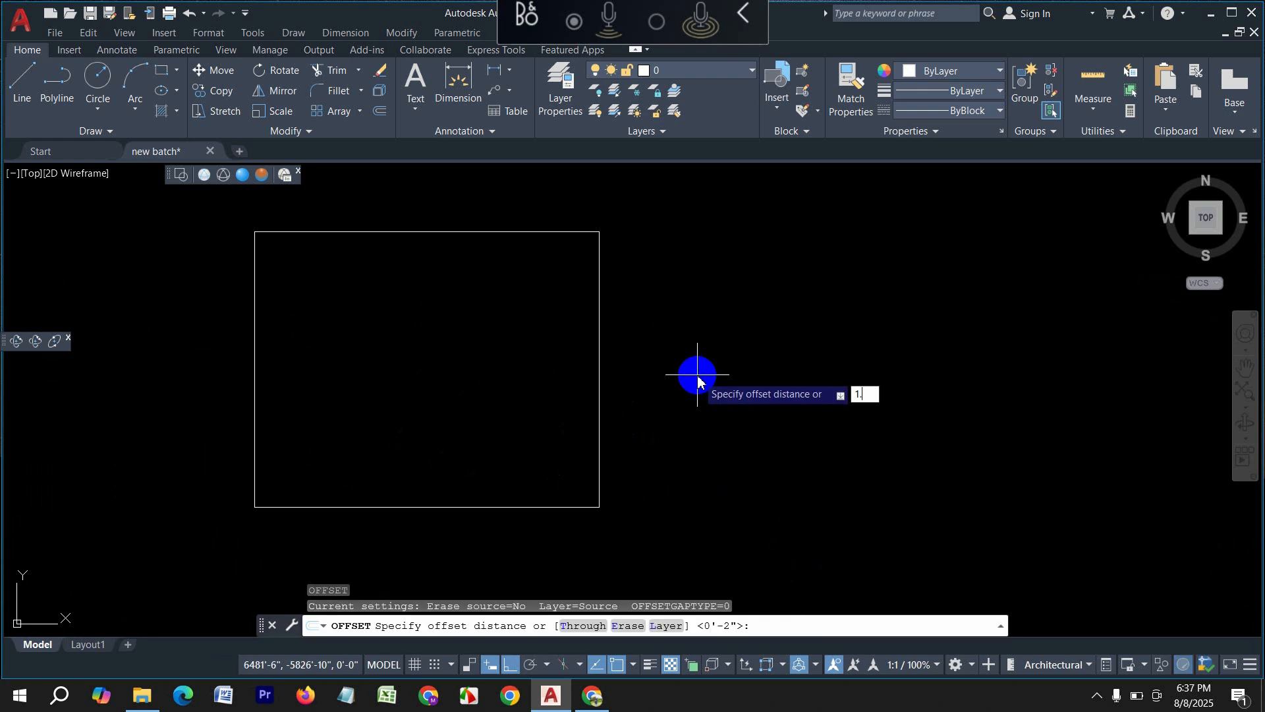
pyautogui.press('Return')
pyautogui.click(471, 507)
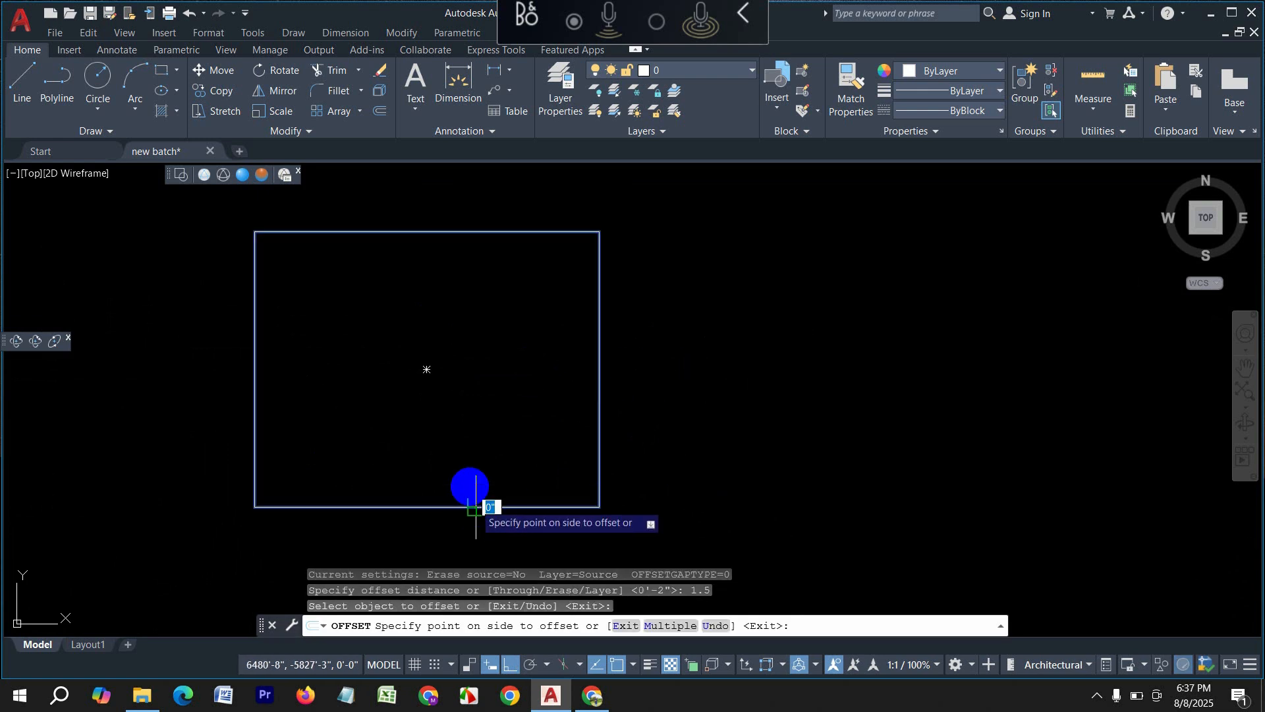
pyautogui.click(453, 404)
pyautogui.press('Escape')
# Step: Place a solid donut with inside diameter 0 and outside diameter 1 in the upper-left corner of the inner rectangle
pyautogui.write('d')
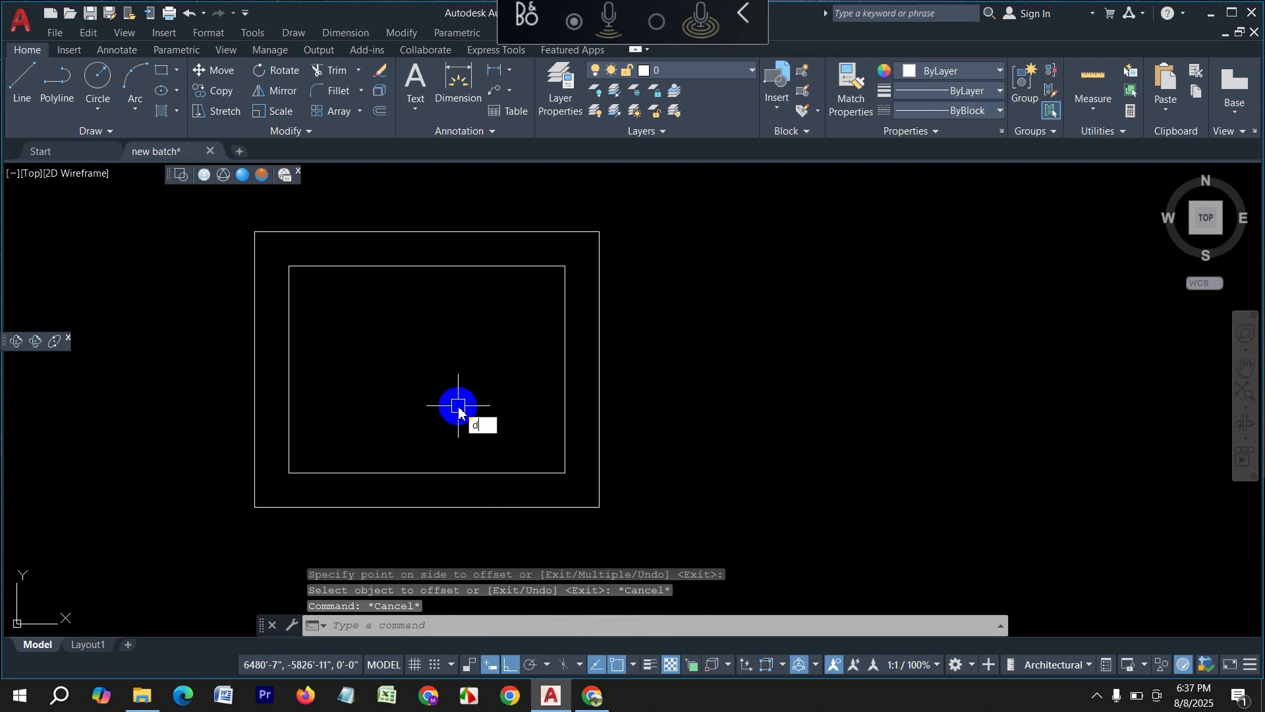
pyautogui.write('o')
pyautogui.press('Return')
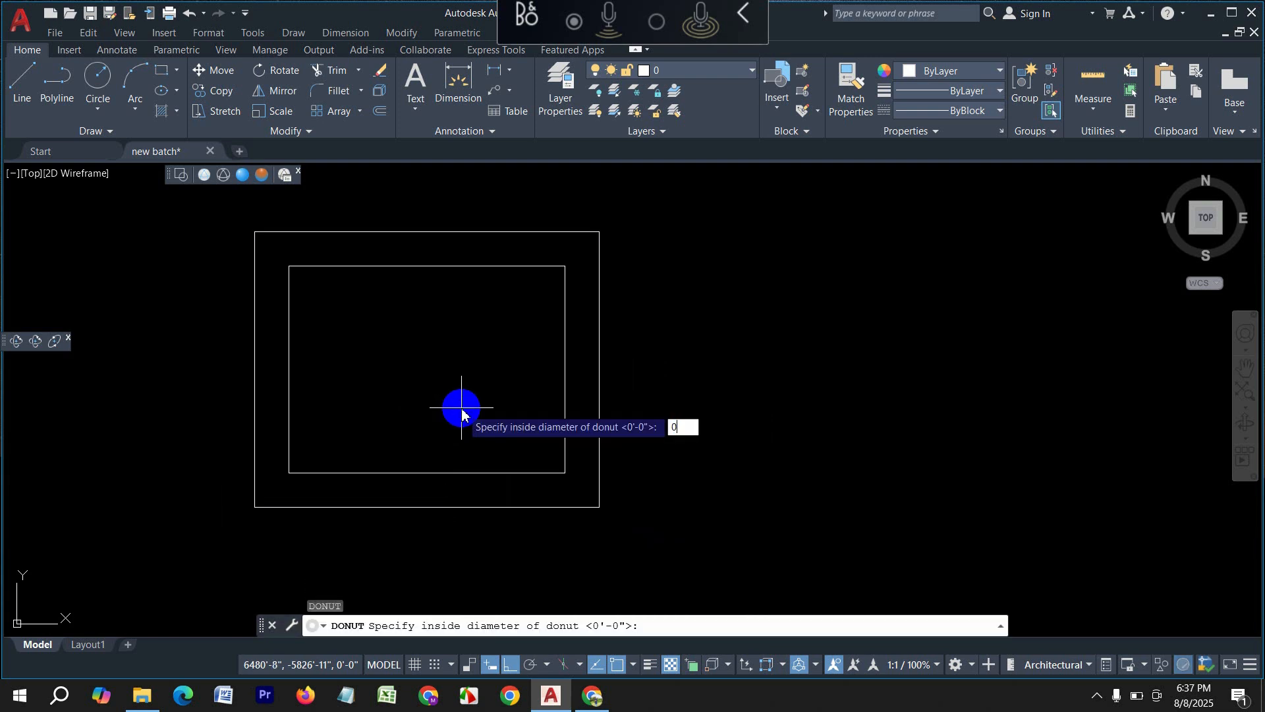
pyautogui.write('0')
pyautogui.press('Return')
pyautogui.press('Return')
pyautogui.scroll(3, 308, 286)
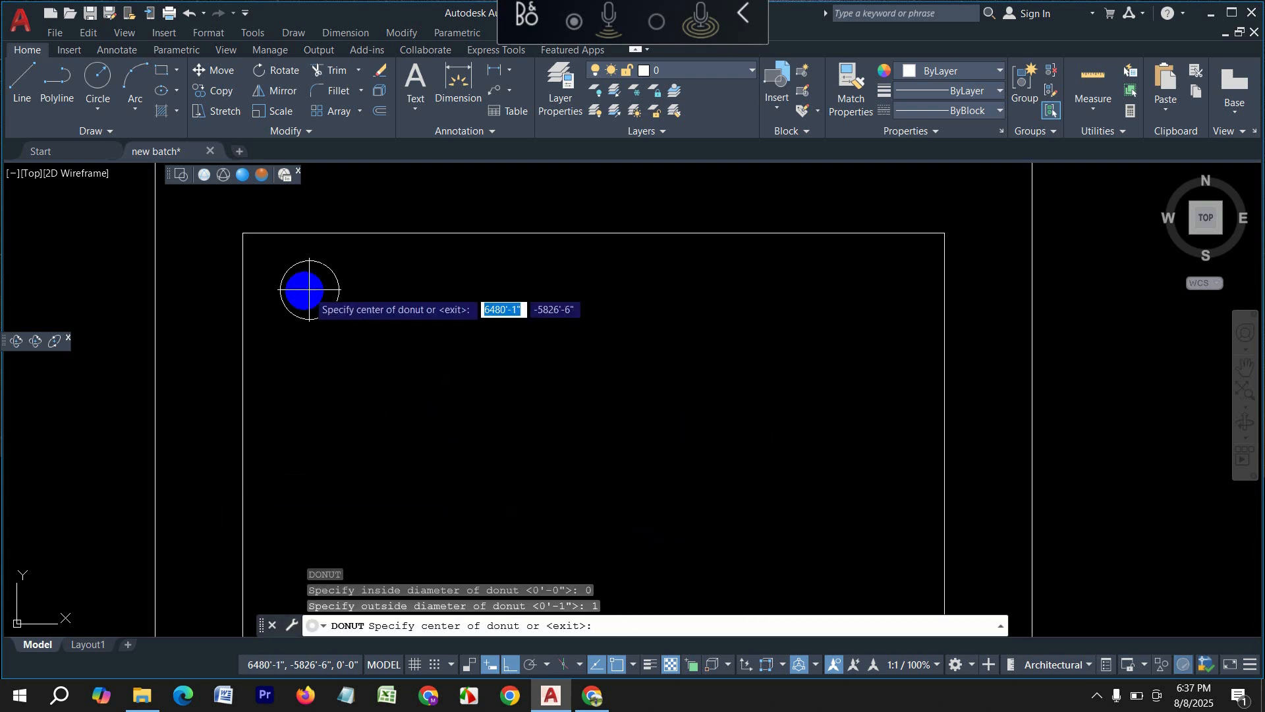
pyautogui.scroll(1, 280, 290)
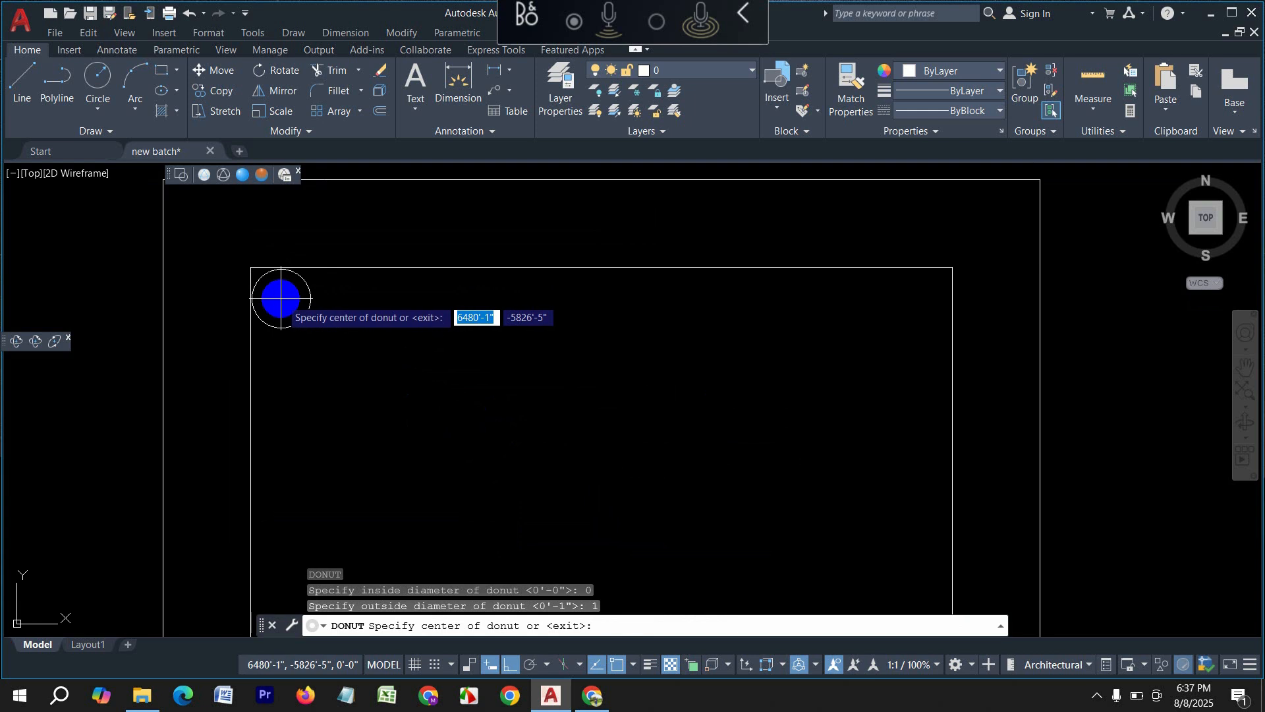
pyautogui.click(280, 298)
pyautogui.press('Escape')
# Step: Mirror the corner donut to the upper-right corner about the rectangle's vertical centre line, keeping the source
pyautogui.click(330, 350)
pyautogui.click(282, 301)
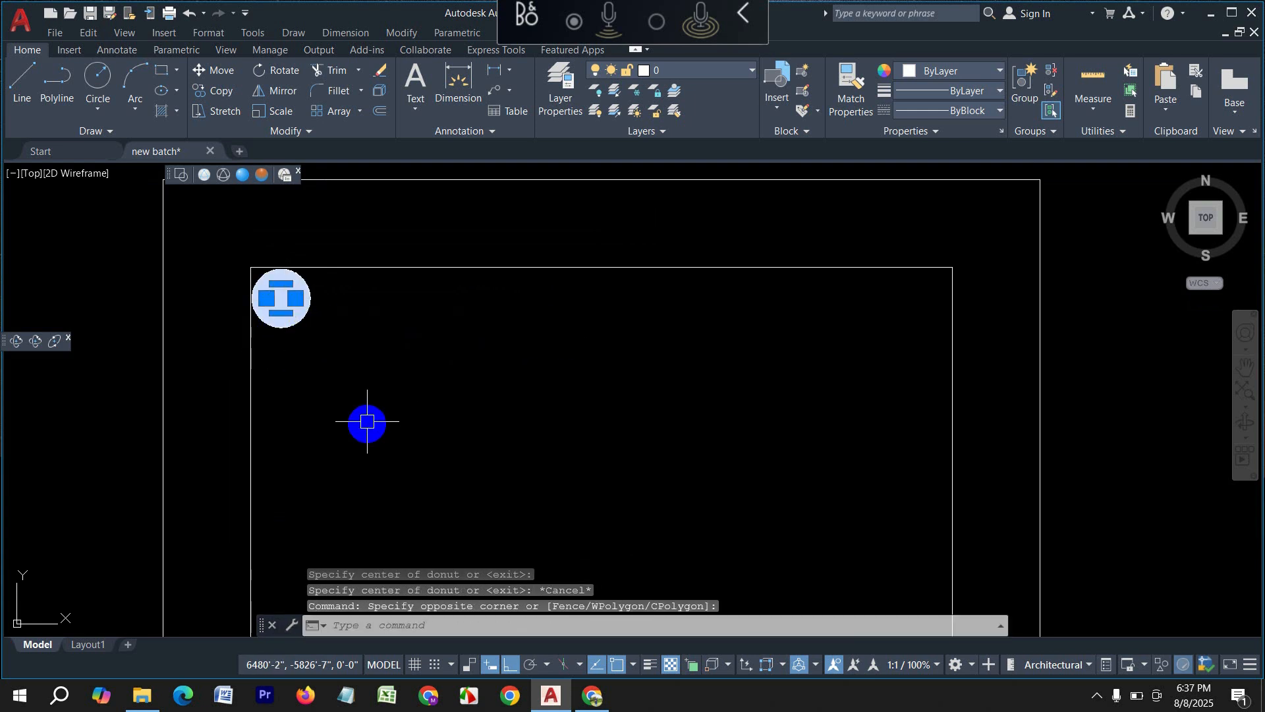
pyautogui.write('mi')
pyautogui.press('Return')
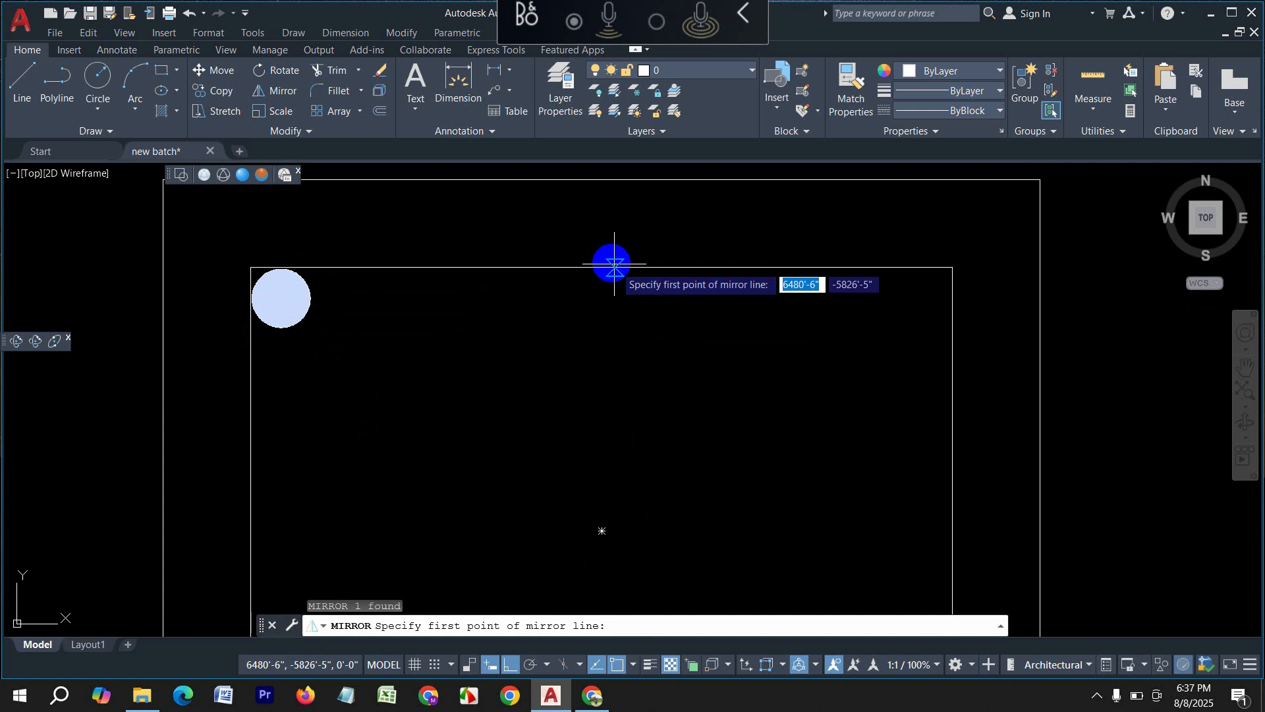
pyautogui.scroll(-2, 602, 271)
pyautogui.click(603, 271)
pyautogui.click(606, 236)
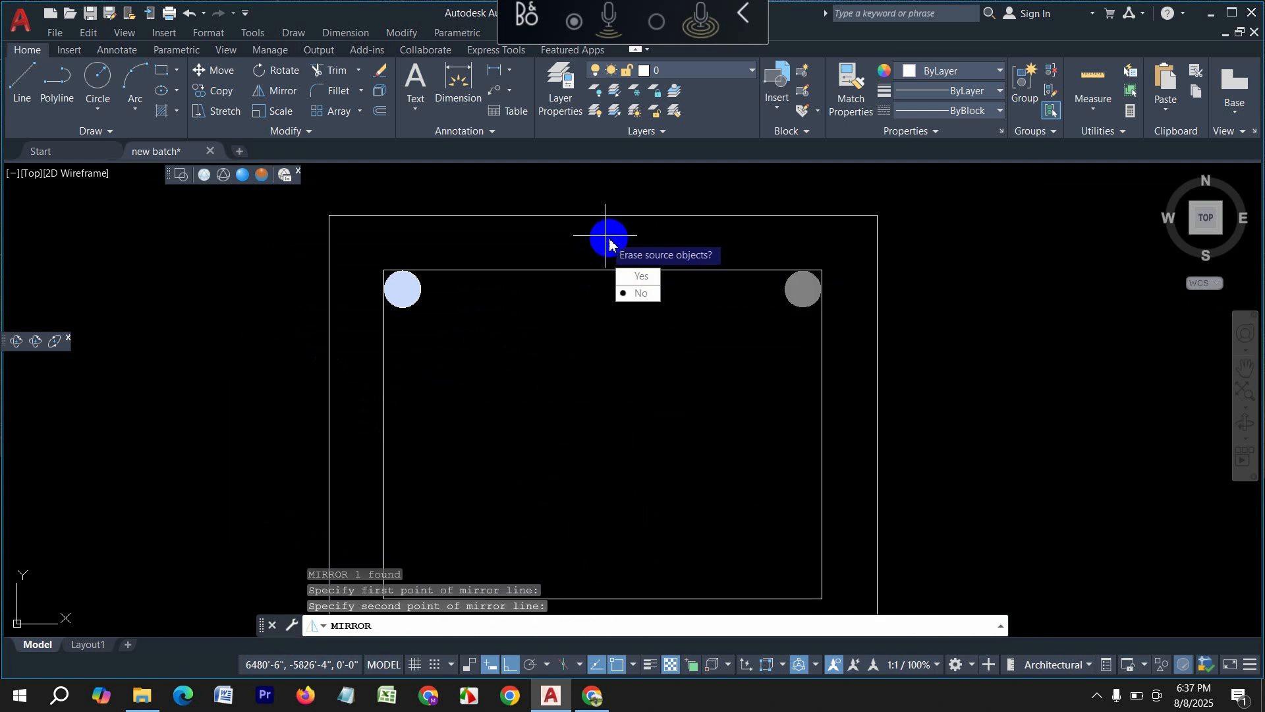
pyautogui.click(634, 293)
# Step: Copy the upper-left donut as a fitted array of 4 items ending at the centre of the upper-right donut
pyautogui.click(408, 289)
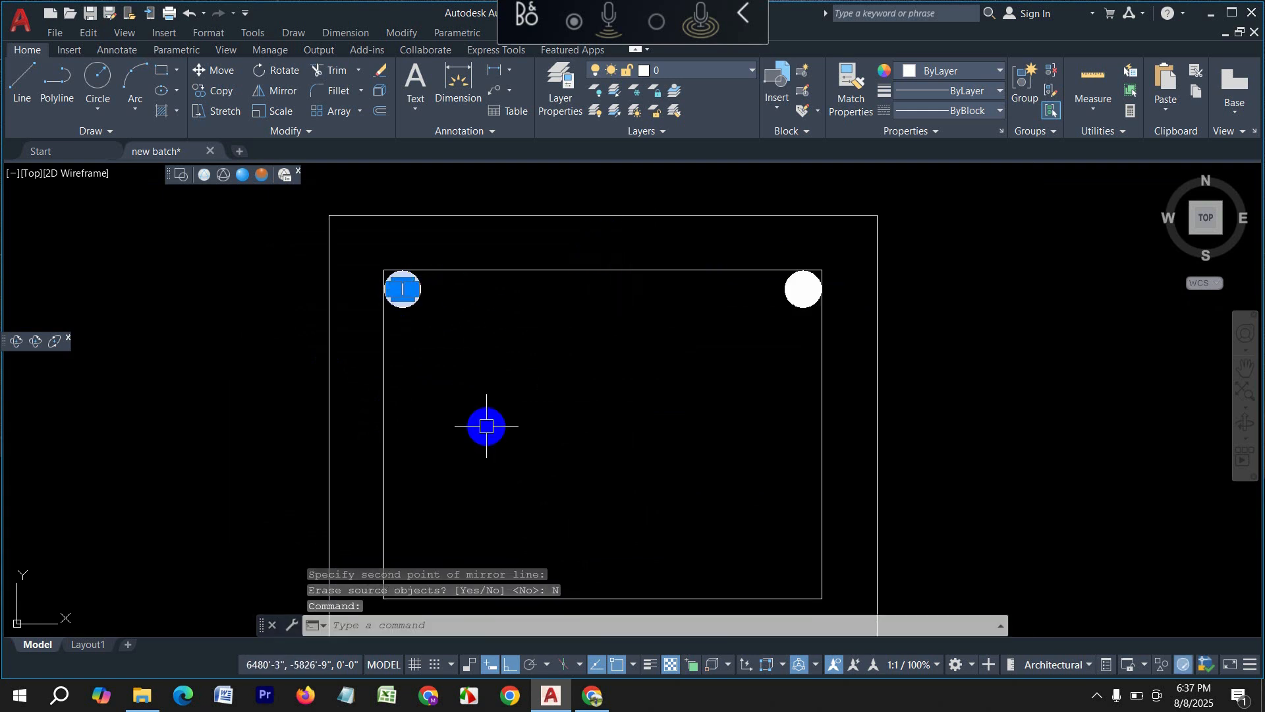
pyautogui.write('cp')
pyautogui.press('Return')
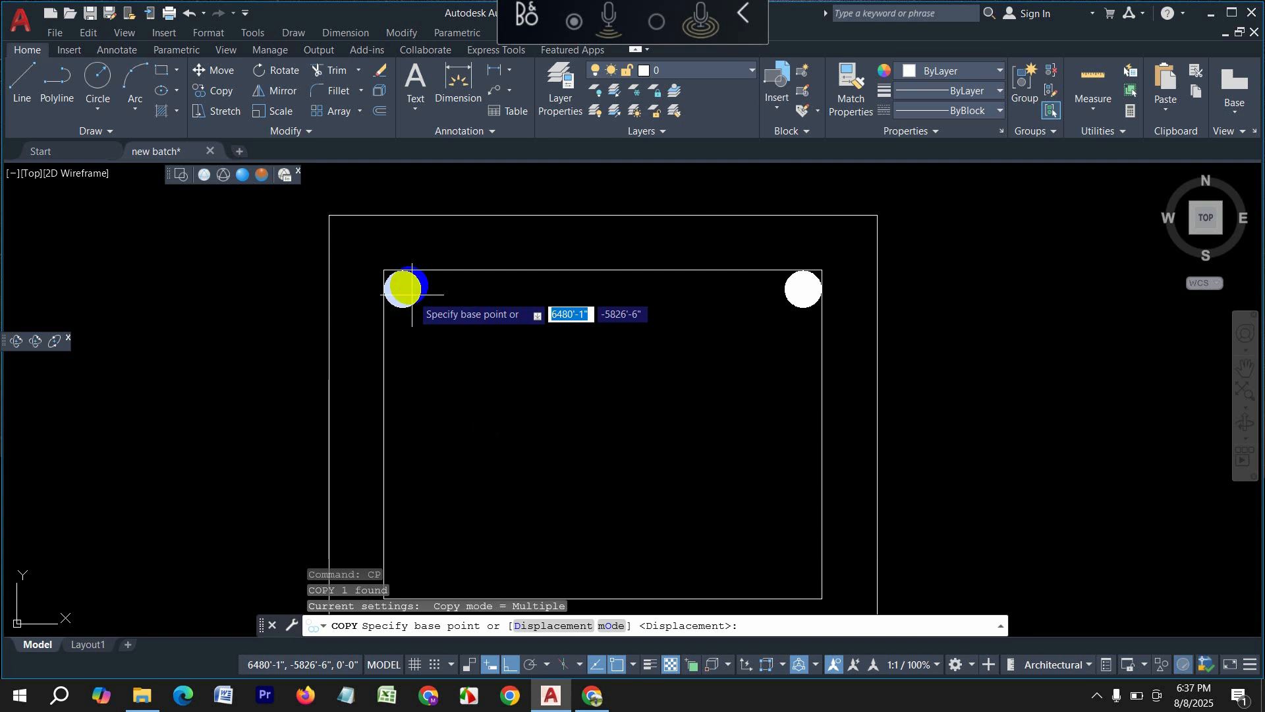
pyautogui.click(402, 288)
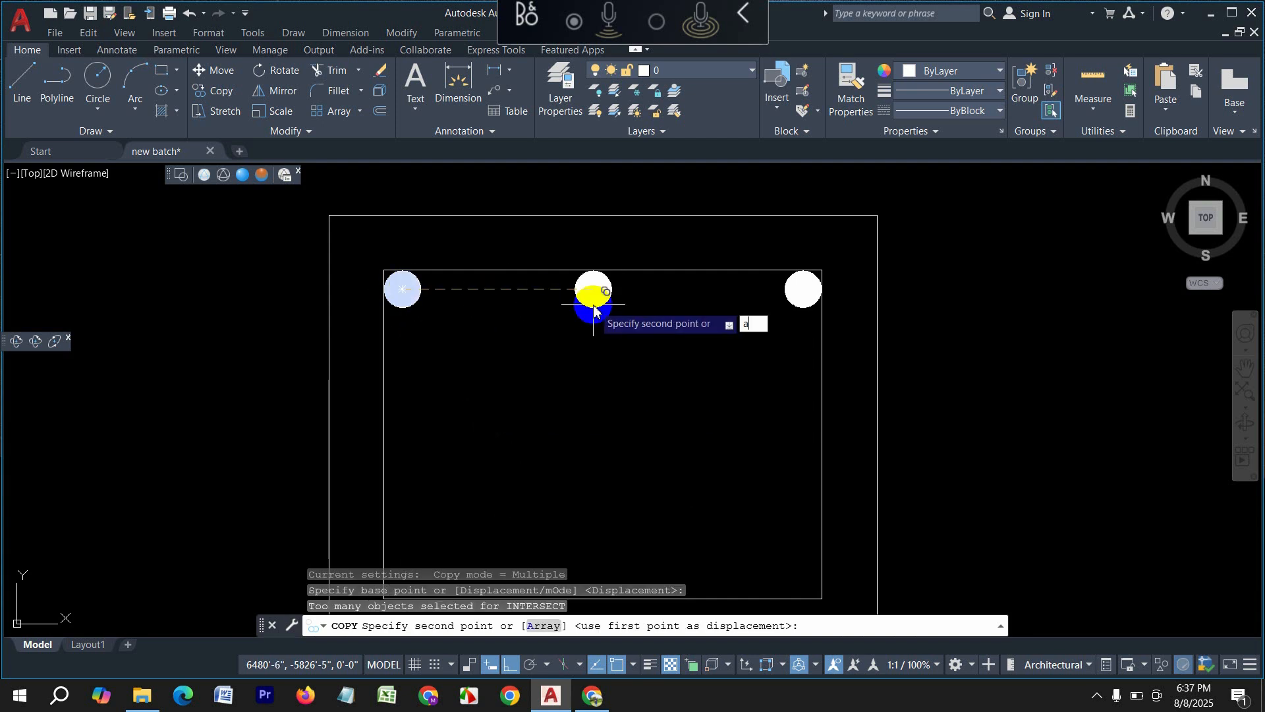
pyautogui.write('a')
pyautogui.press('Return')
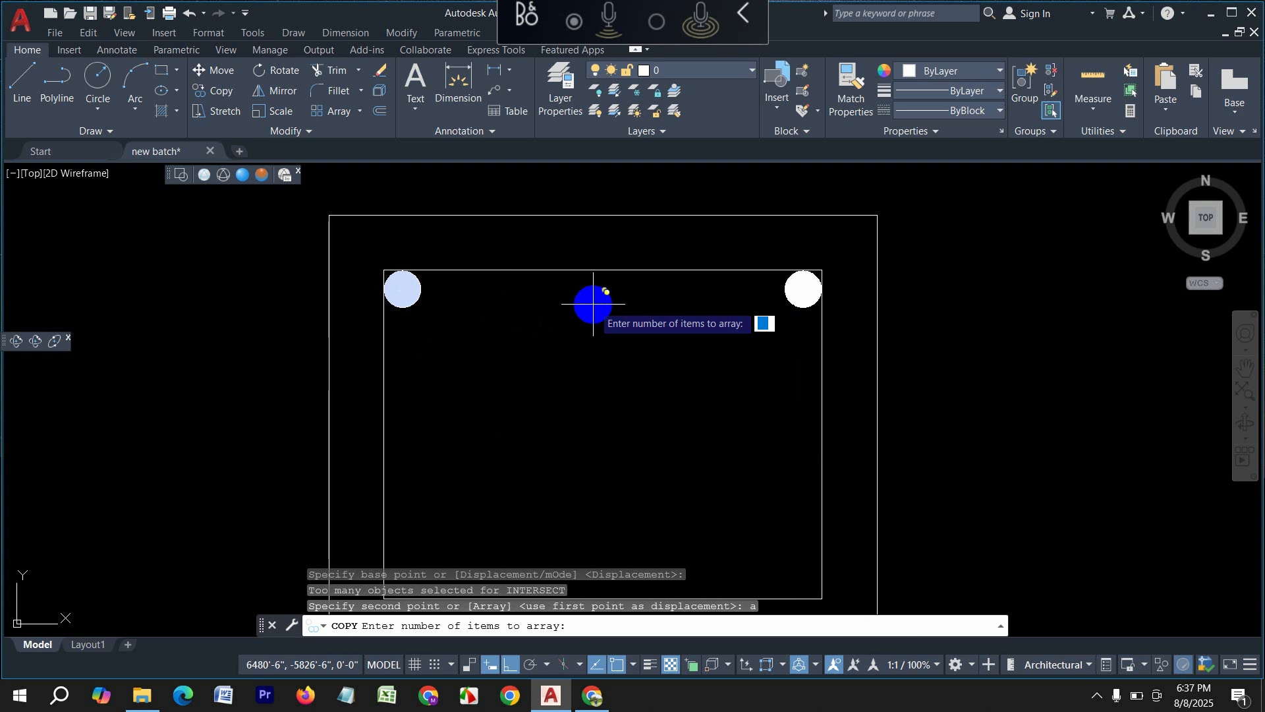
pyautogui.press('Return')
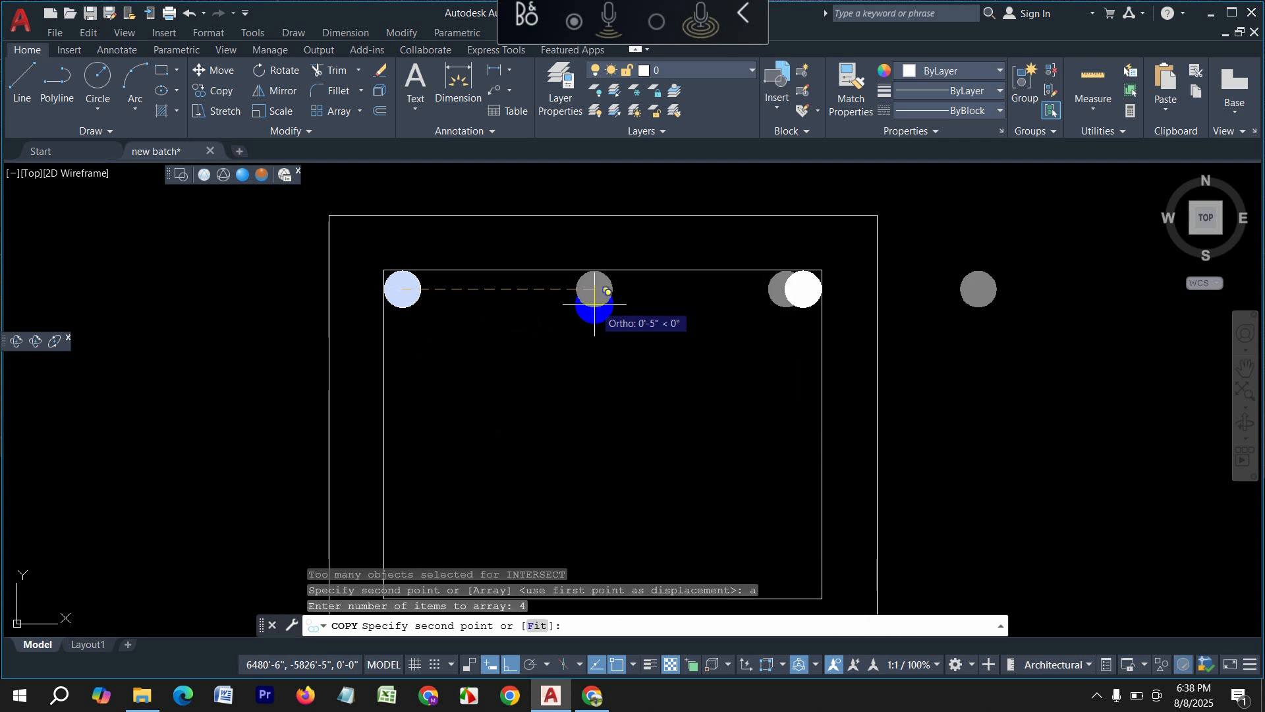
pyautogui.write('f')
pyautogui.press('Return')
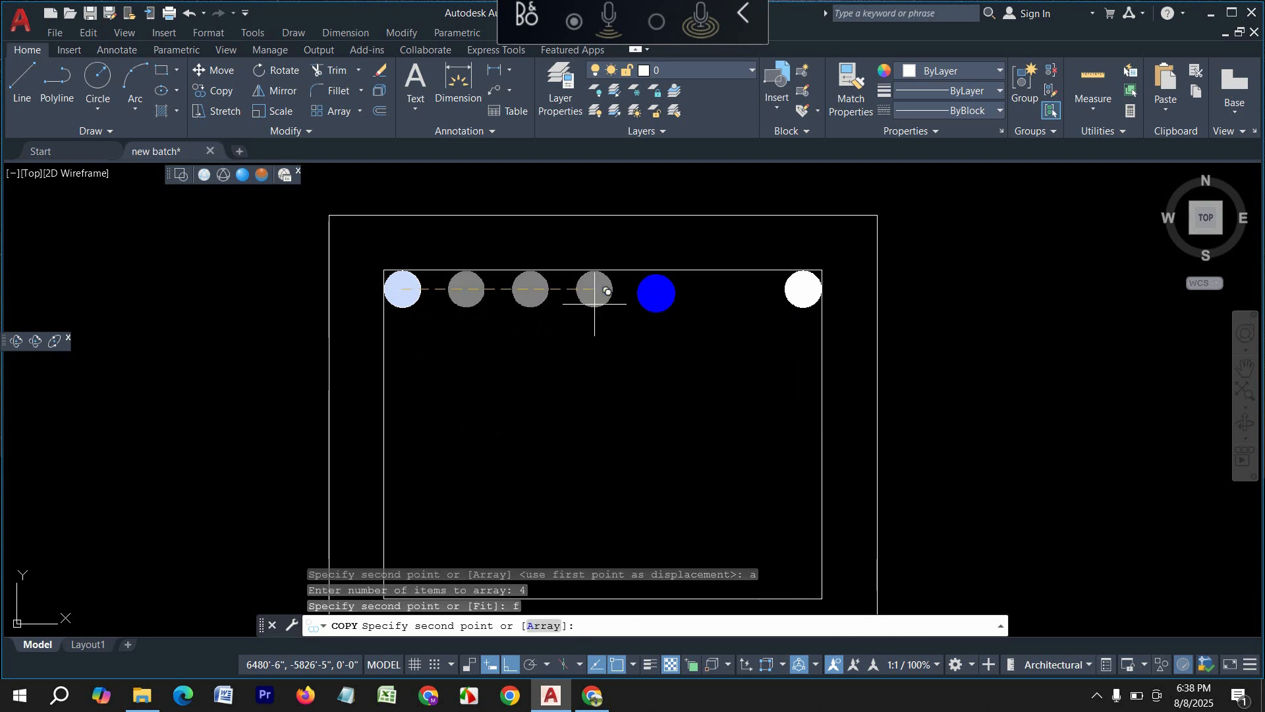
pyautogui.click(803, 289)
pyautogui.press('Escape')
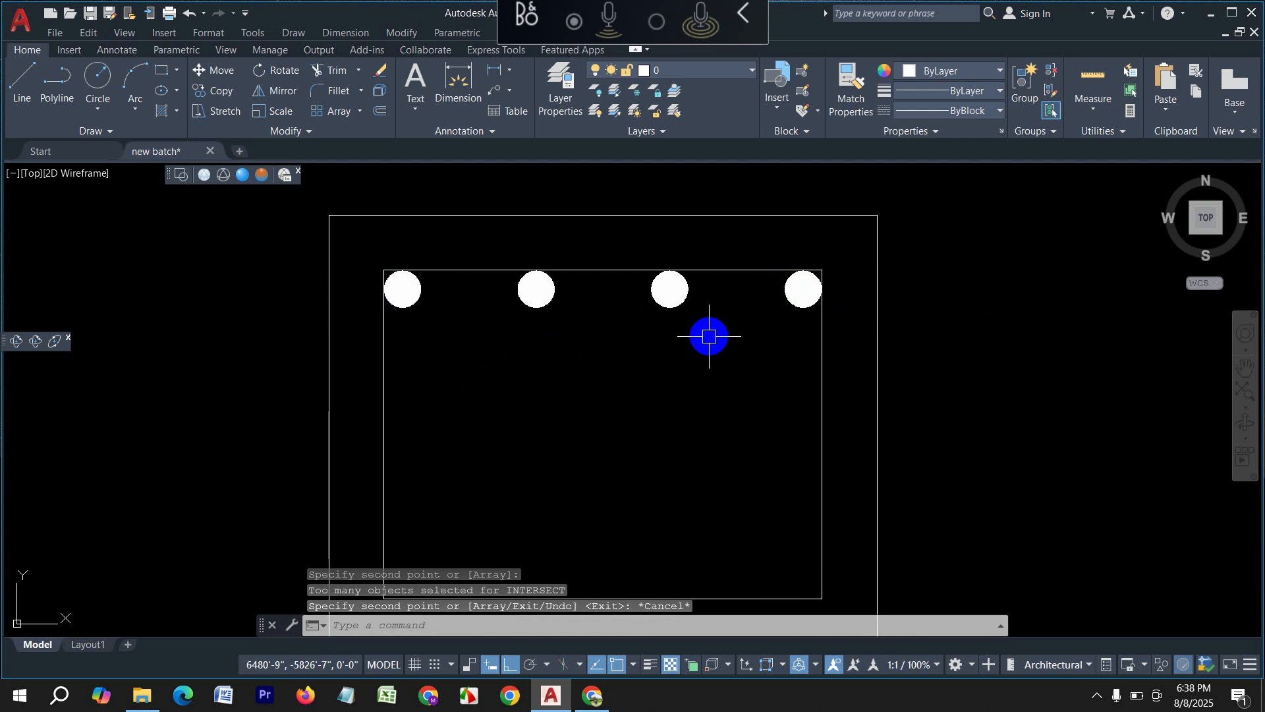
# Step: Mirror the top row of donuts to the bottom edge about the rectangle's horizontal centre line, keeping the source objects
pyautogui.click(807, 330)
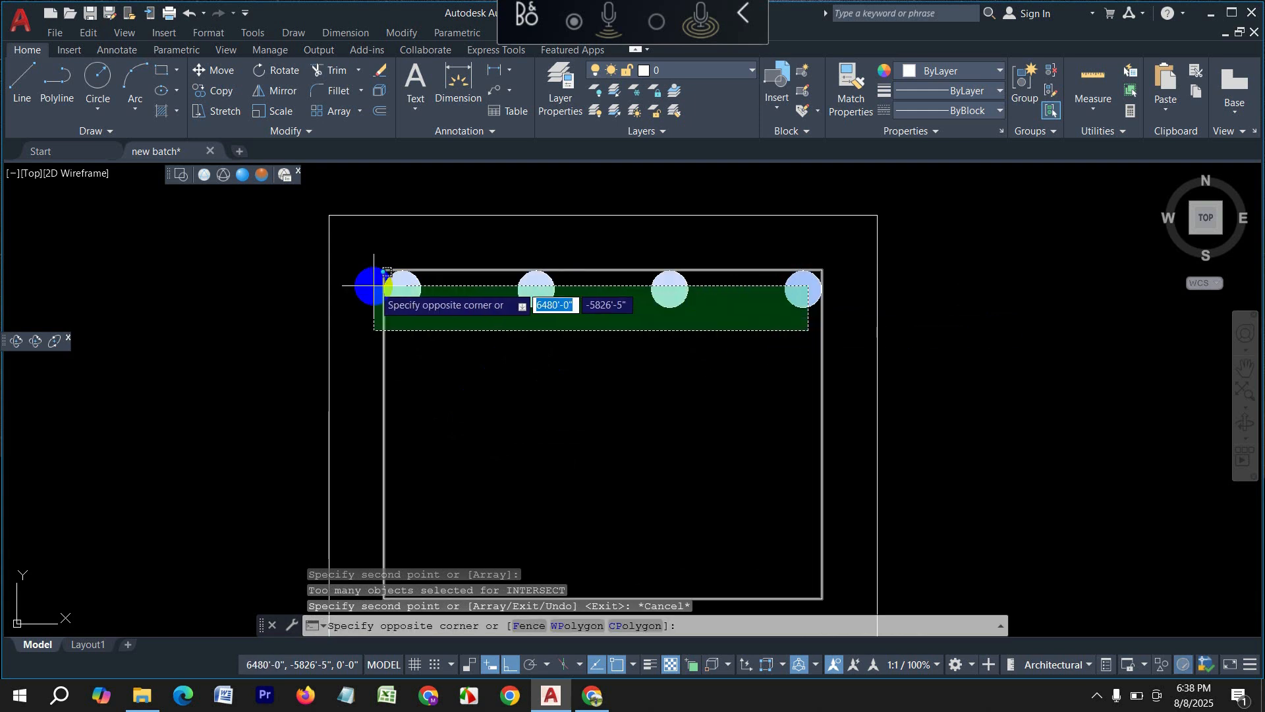
pyautogui.click(404, 285)
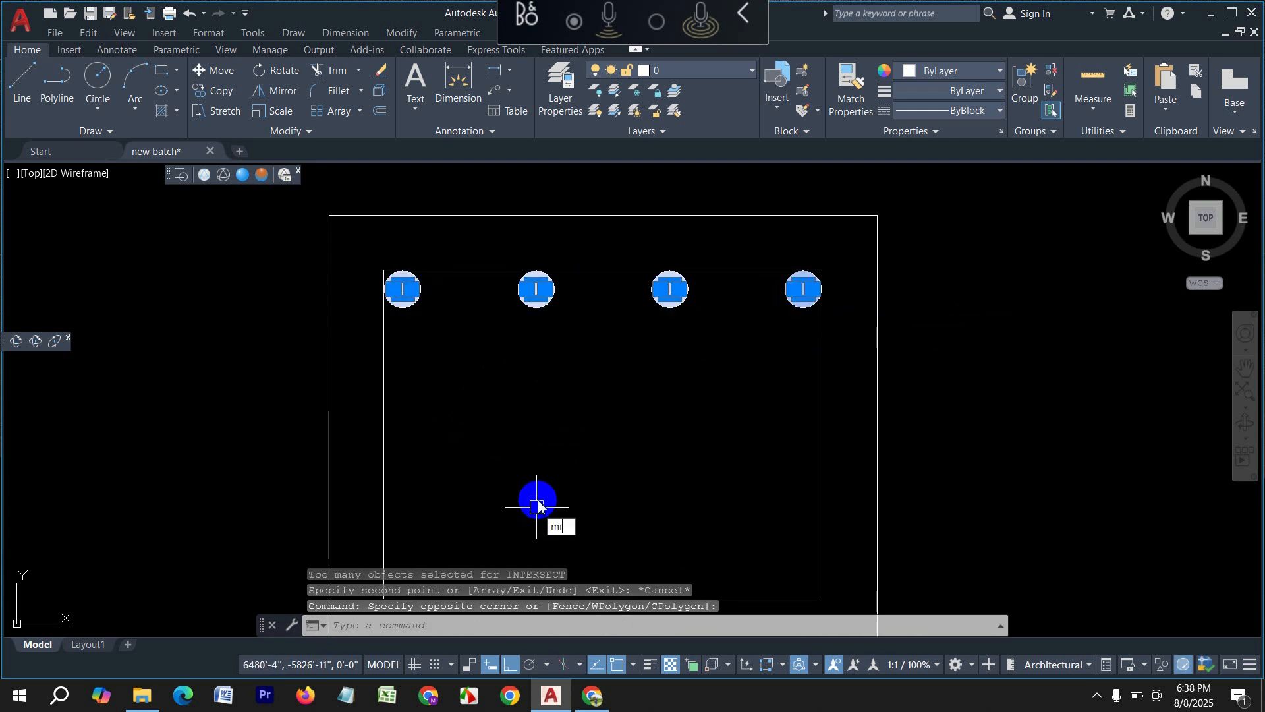
pyautogui.write('mi')
pyautogui.press('Return')
pyautogui.scroll(-2, 461, 442)
pyautogui.click(428, 428)
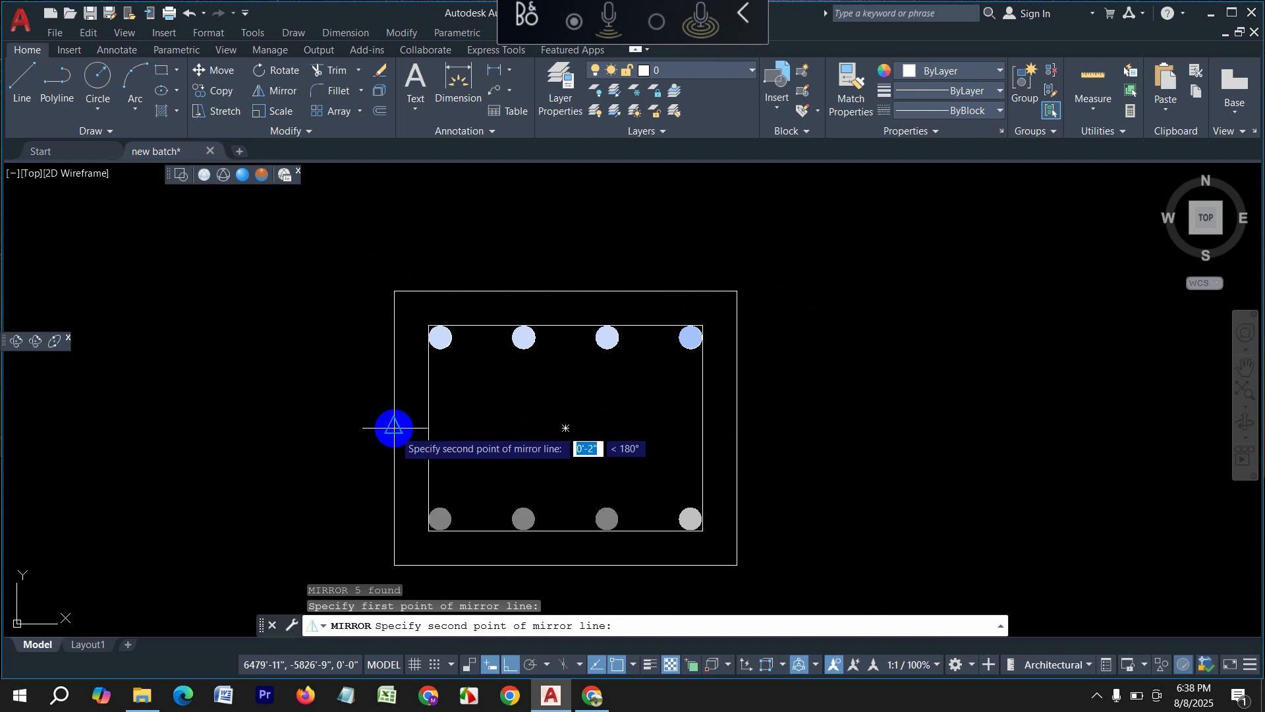
pyautogui.click(348, 426)
pyautogui.click(390, 477)
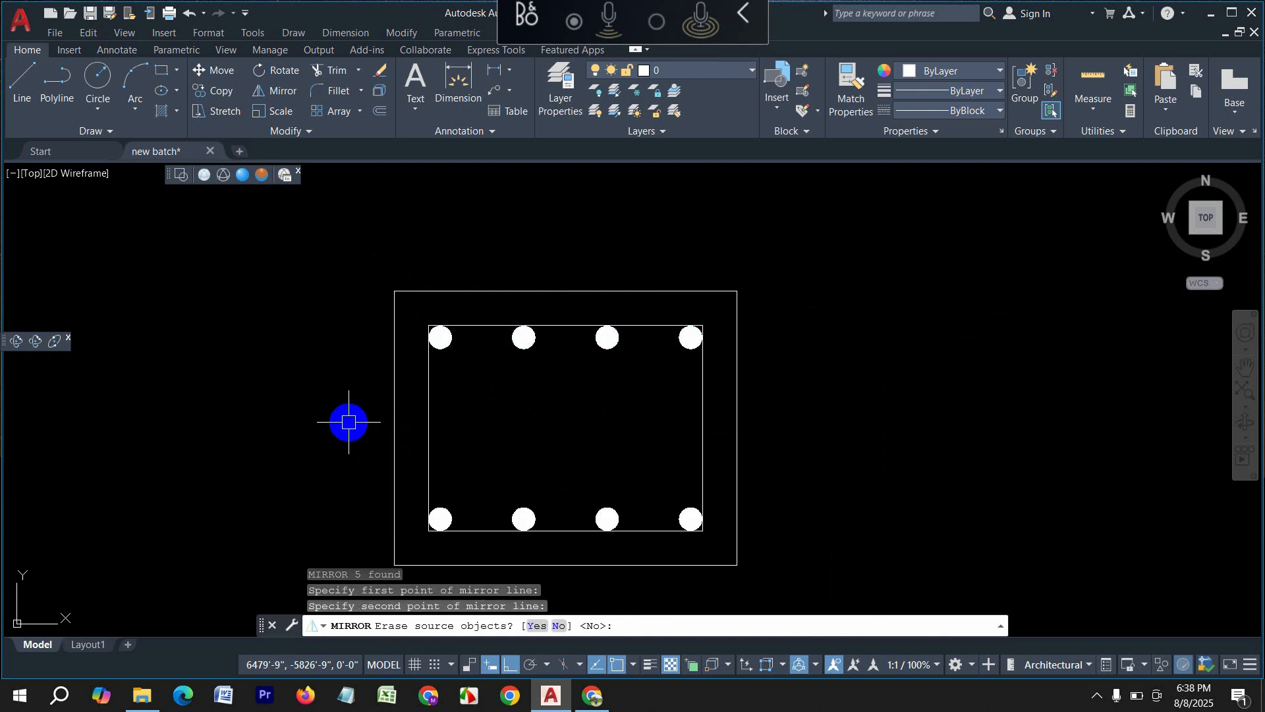
# Step: Copy the upper-left donut downward as a fitted array of 3 items ending at the centre of the lower-left donut
pyautogui.scroll(2, 600, 403)
pyautogui.scroll(-2, 372, 321)
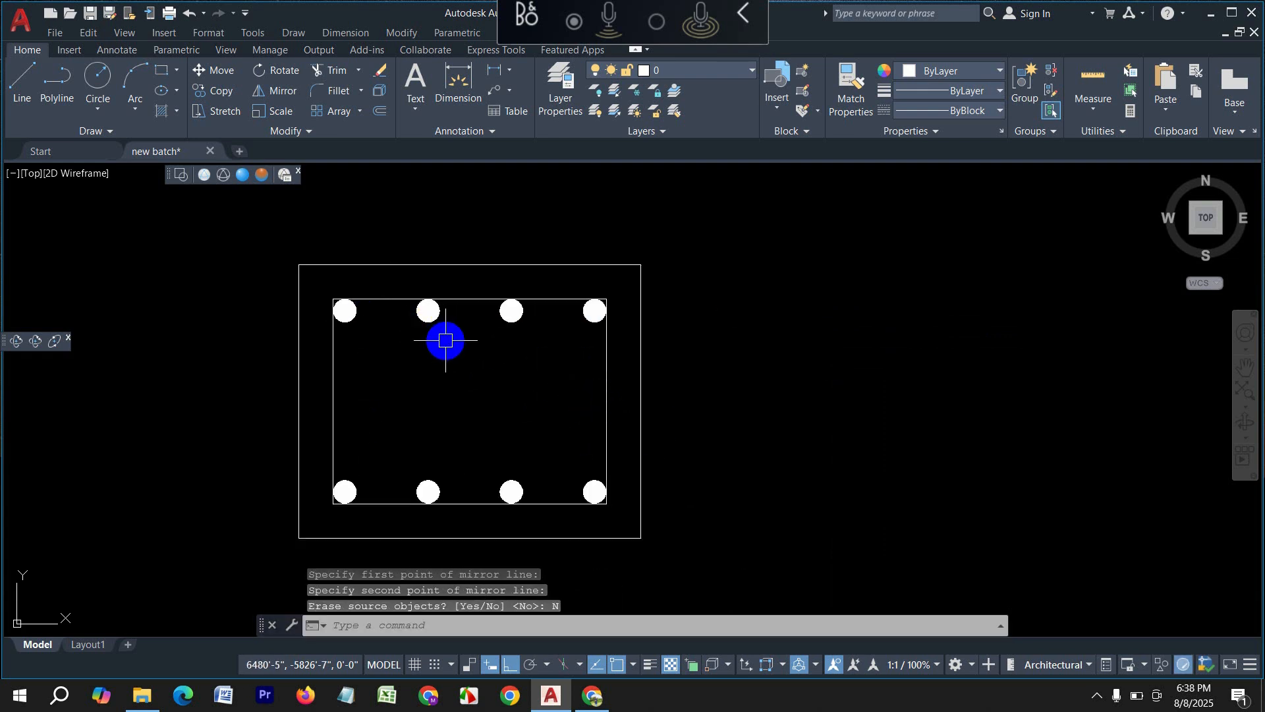
pyautogui.click(345, 312)
pyautogui.scroll(4, 356, 369)
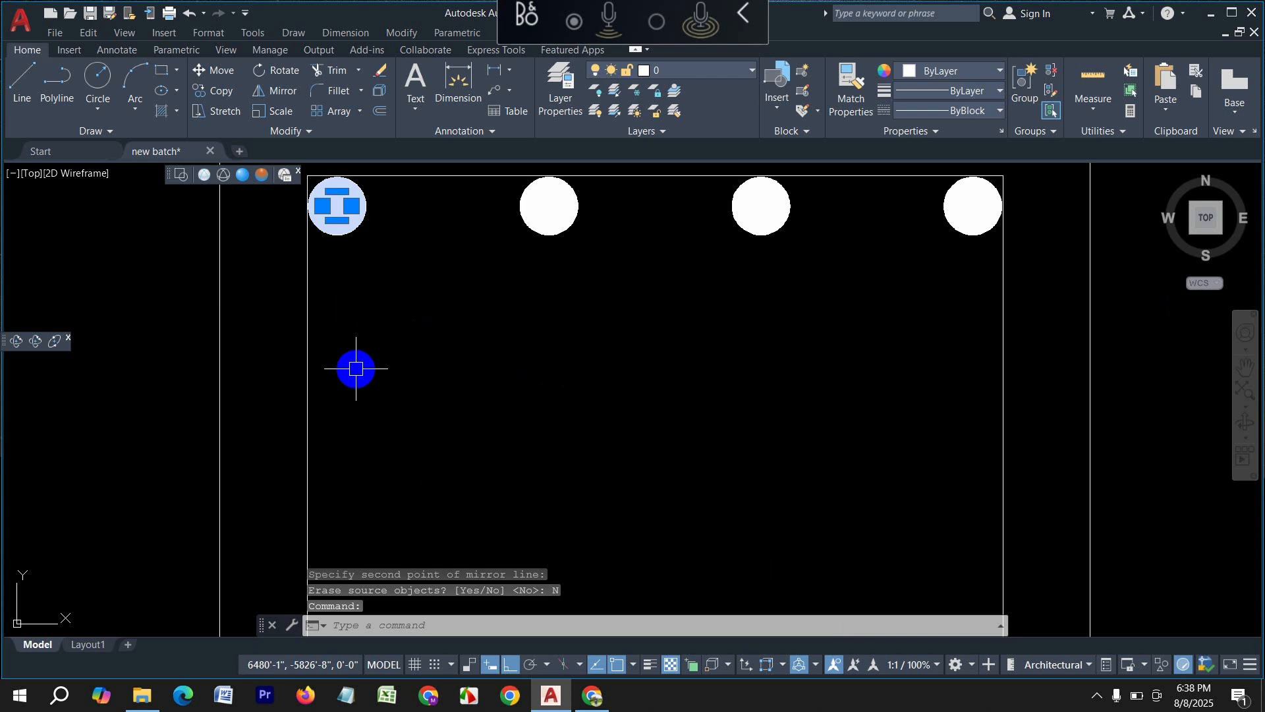
pyautogui.write('cp')
pyautogui.press('Return')
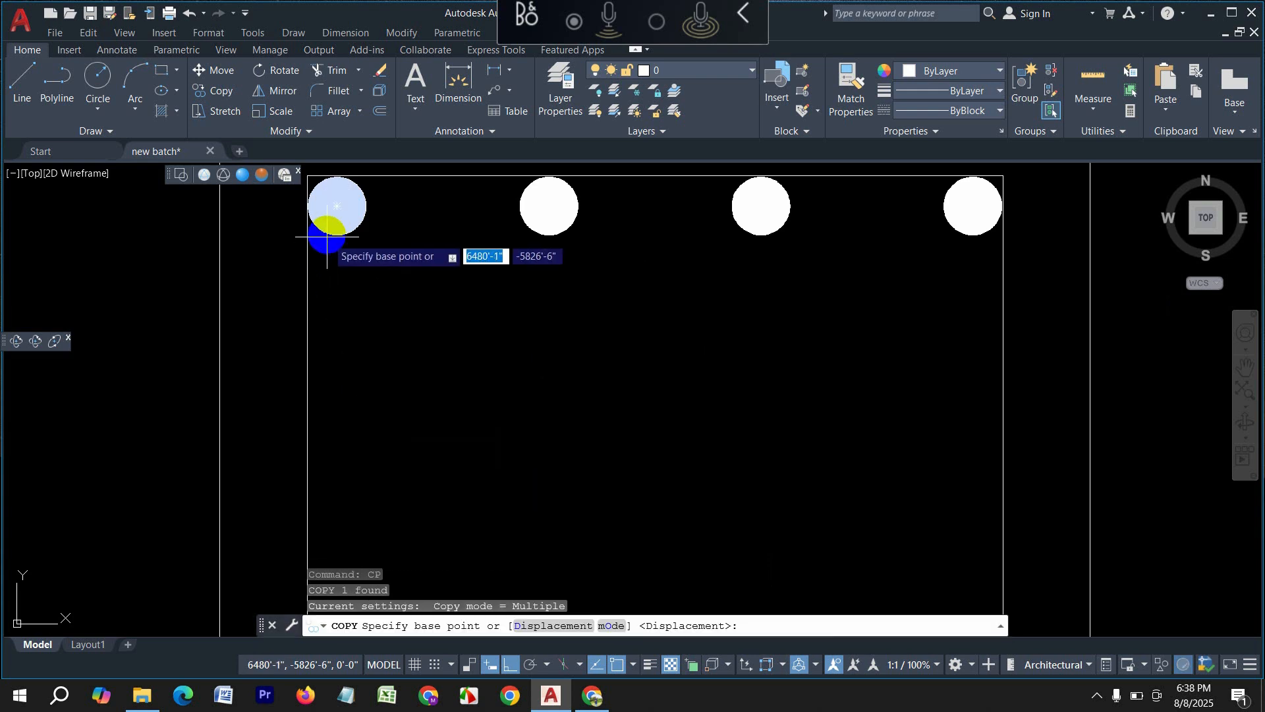
pyautogui.click(336, 210)
pyautogui.scroll(-2, 358, 346)
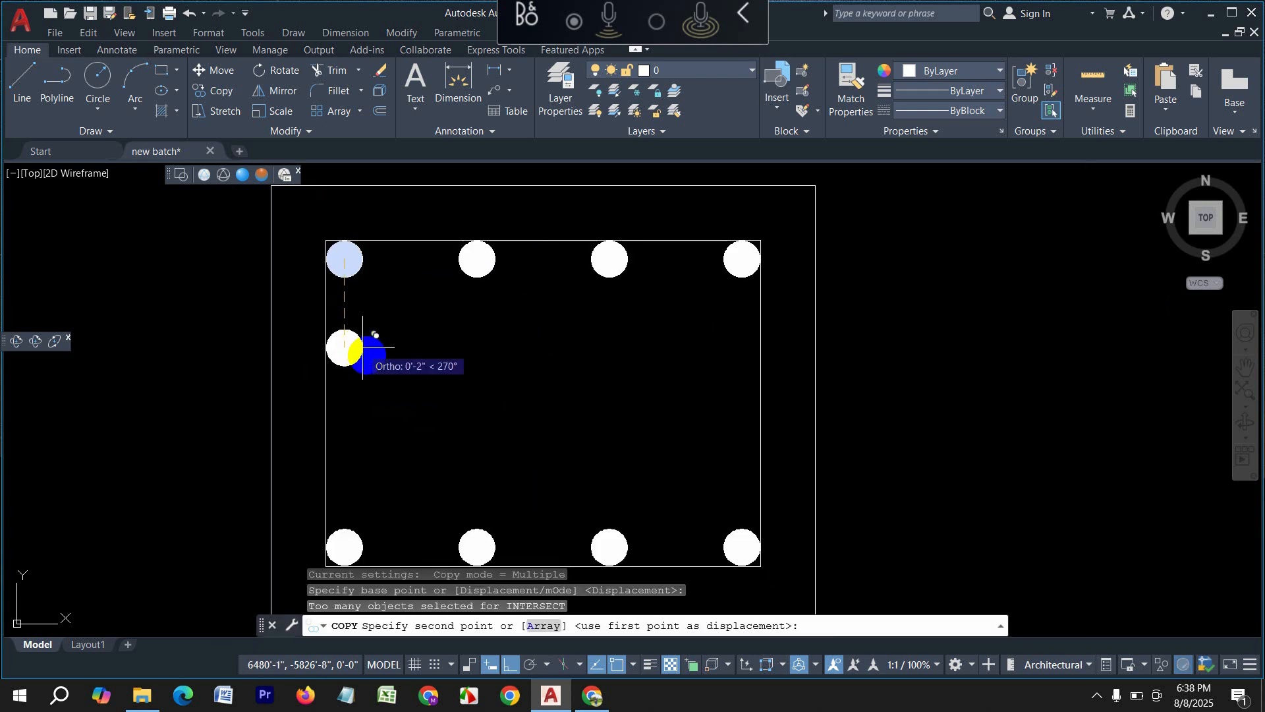
pyautogui.write('a')
pyautogui.press('Return')
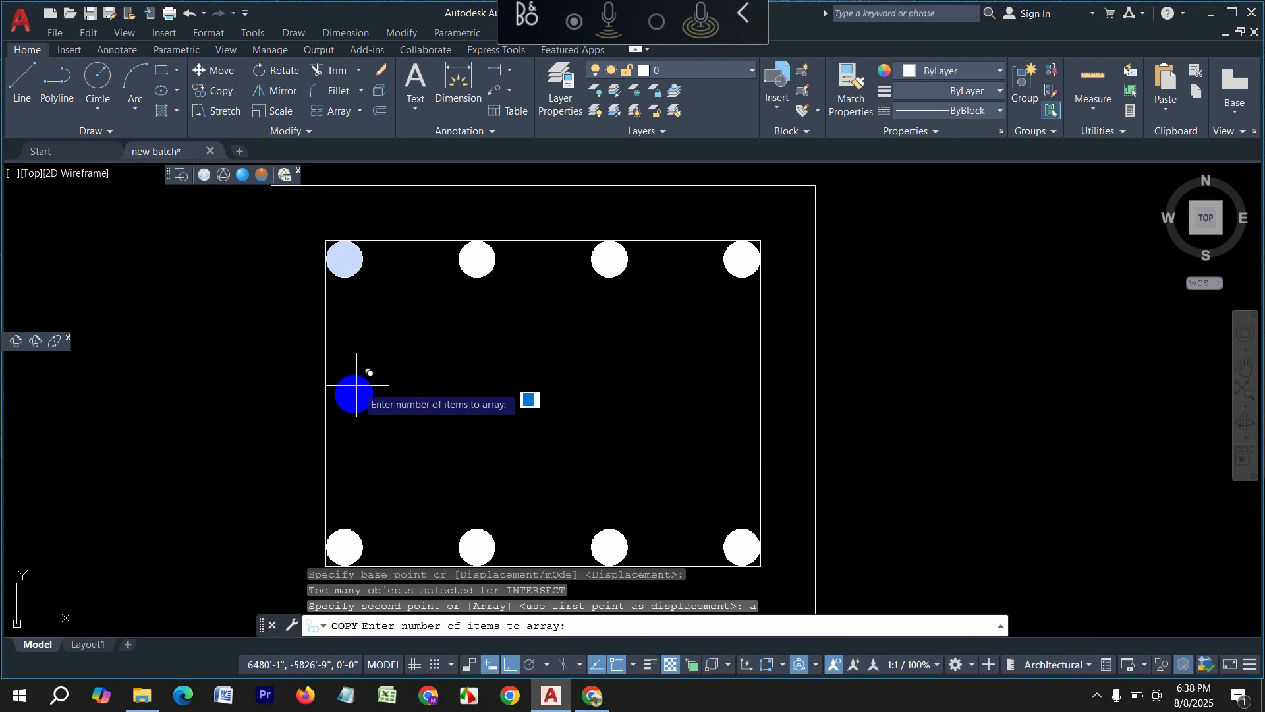
pyautogui.press('Return')
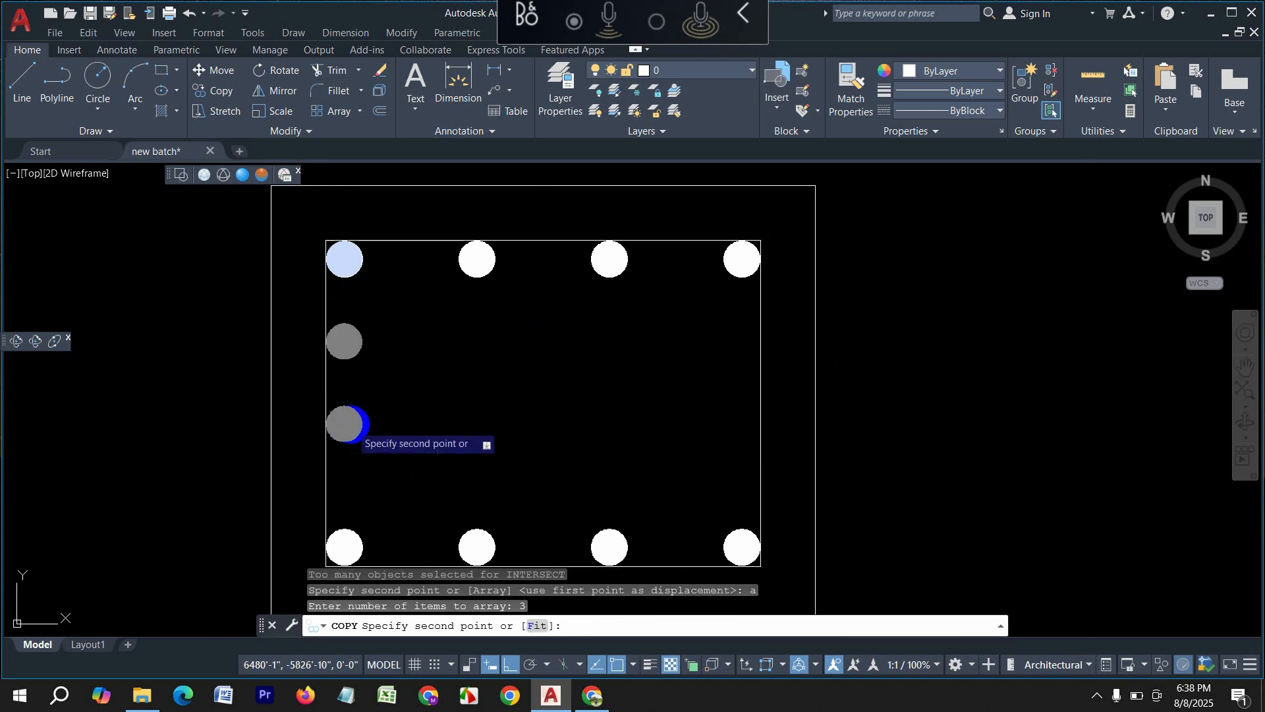
pyautogui.write('f')
pyautogui.press('Return')
pyautogui.scroll(-2, 341, 421)
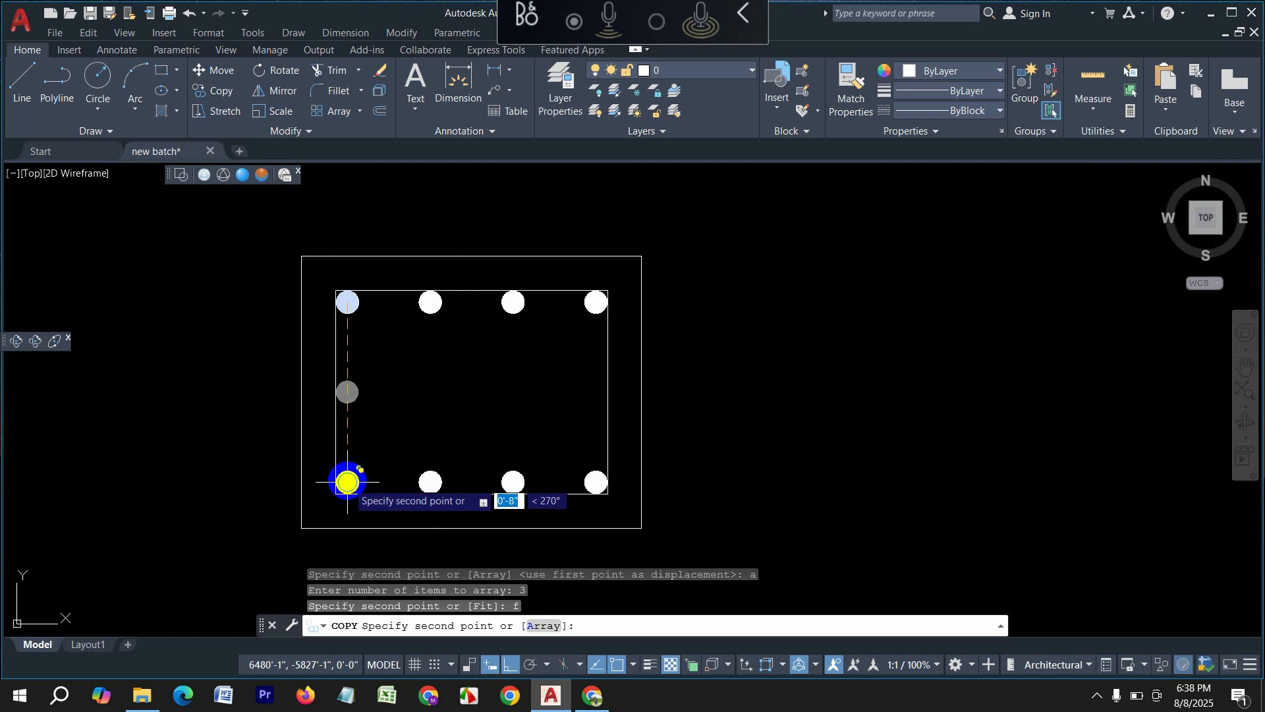
pyautogui.click(347, 481)
pyautogui.press('Escape')
# Step: Mirror the middle donut of the left side to the right side about the vertical centre line, keeping the source
pyautogui.click(388, 409)
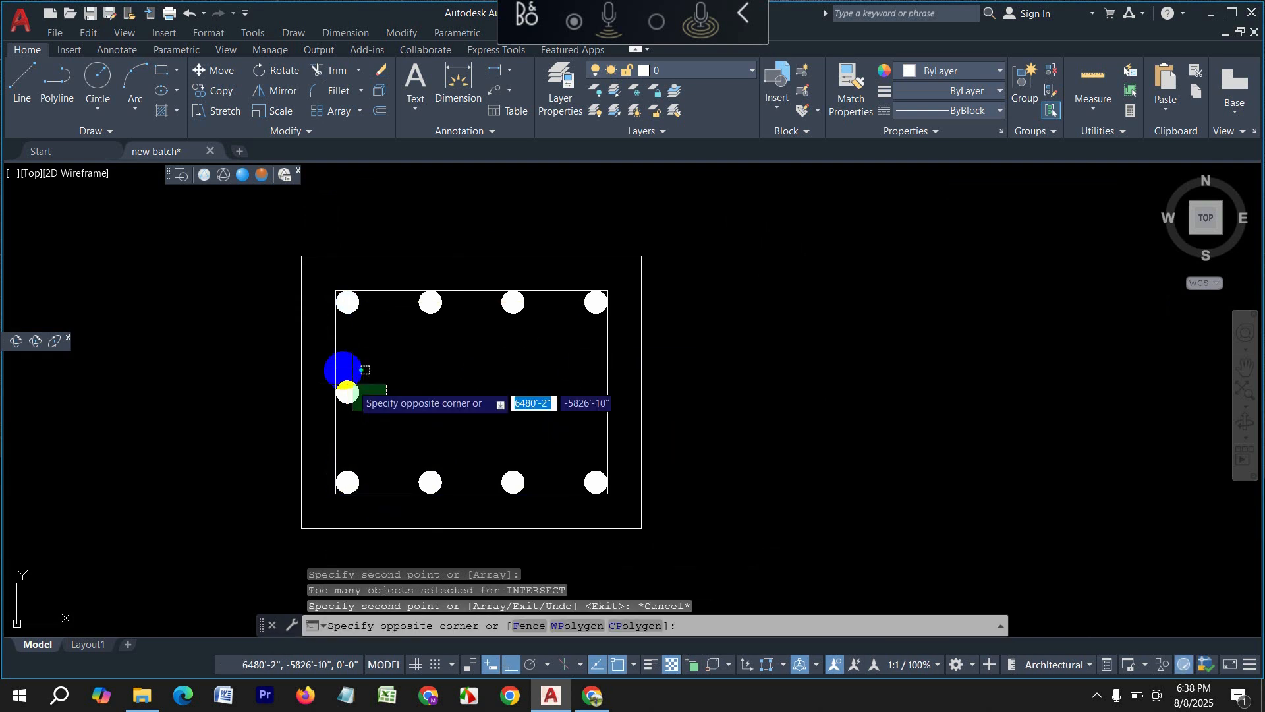
pyautogui.click(350, 390)
pyautogui.write('m')
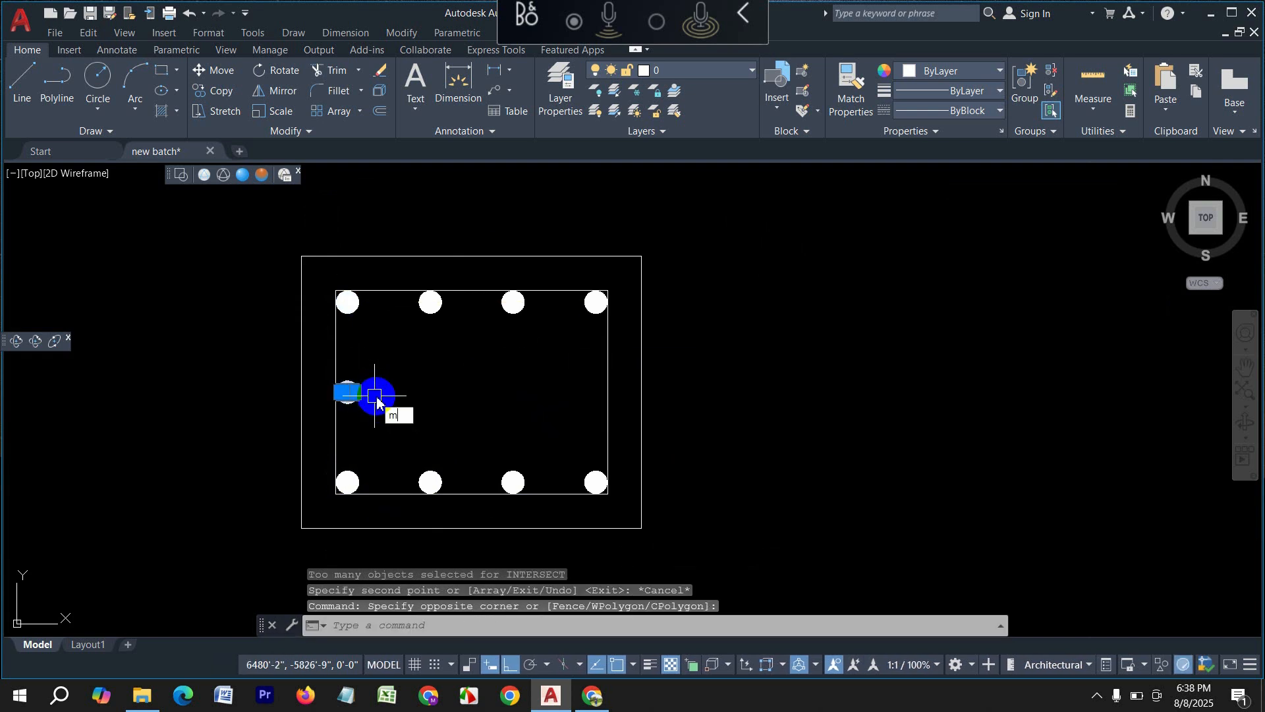
pyautogui.write('i')
pyautogui.press('Return')
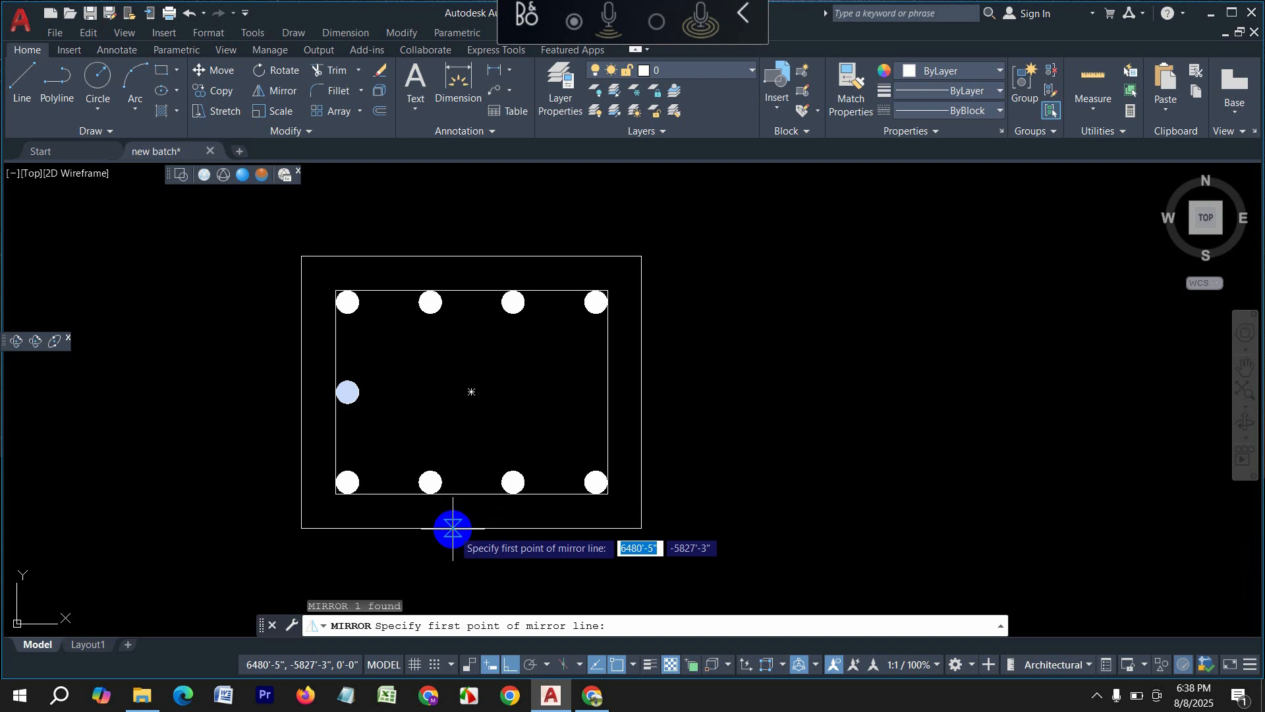
pyautogui.click(476, 503)
pyautogui.click(449, 369)
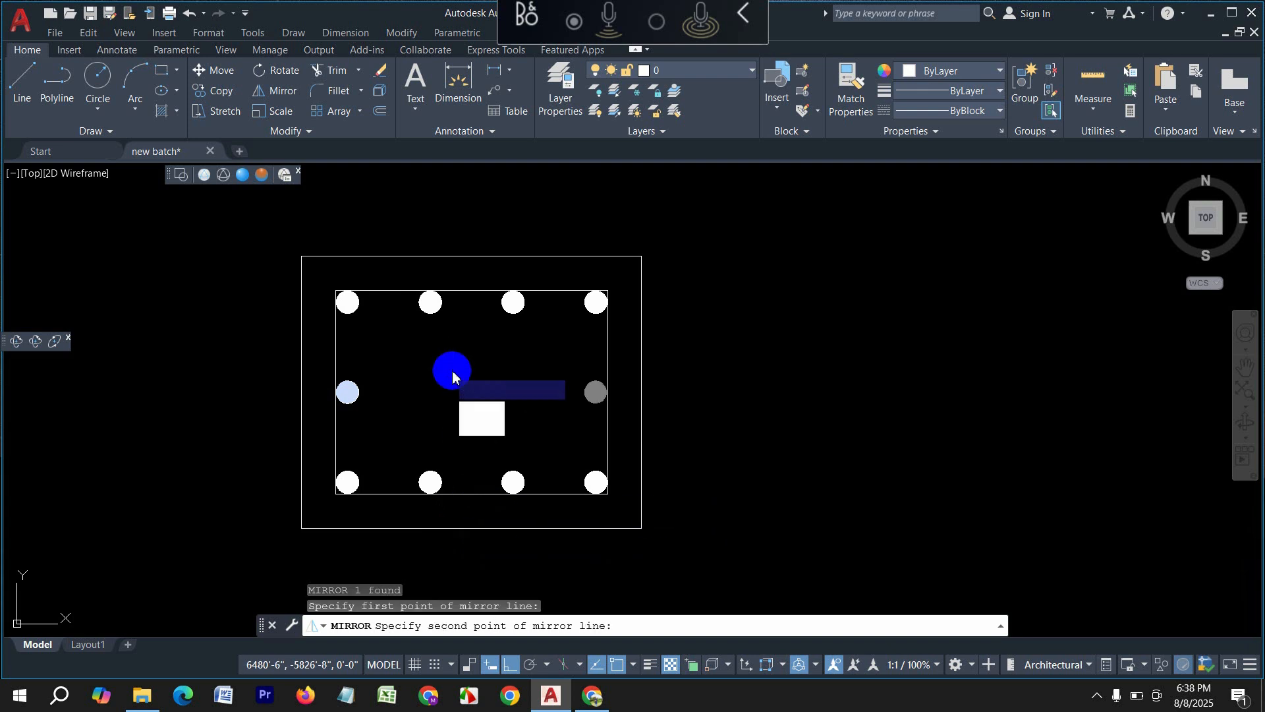
pyautogui.click(486, 426)
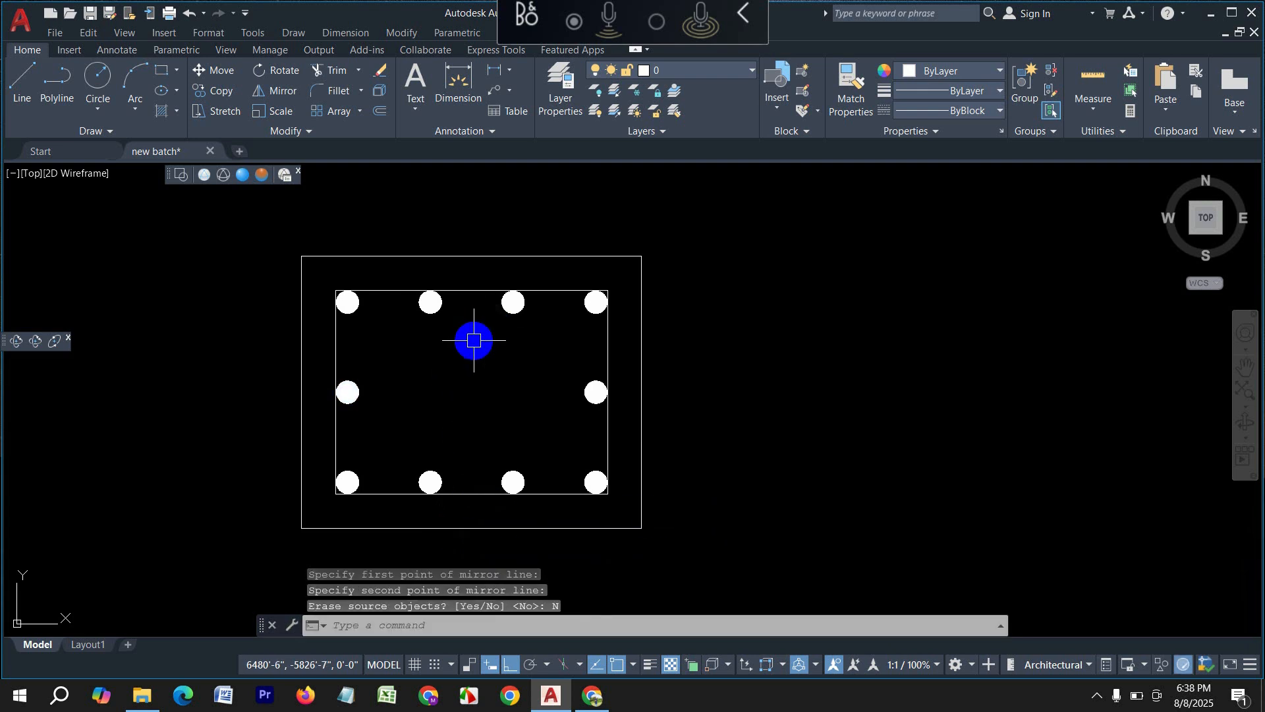
# Step: Draw an inner rectangle about 5" by 9" from the stirrup's top edge at the second bar to its bottom edge at the third bar
pyautogui.write('rec')
pyautogui.press('Return')
pyautogui.scroll(2, 415, 288)
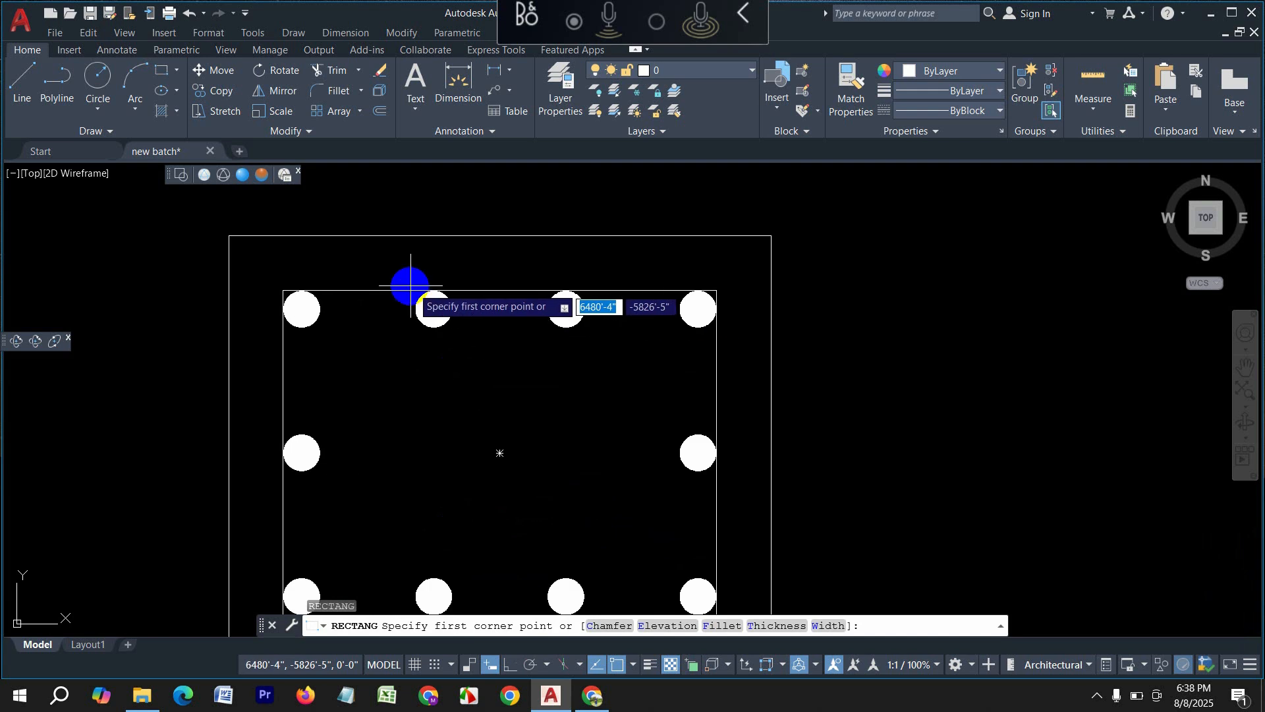
pyautogui.click(414, 290)
pyautogui.scroll(-2, 553, 415)
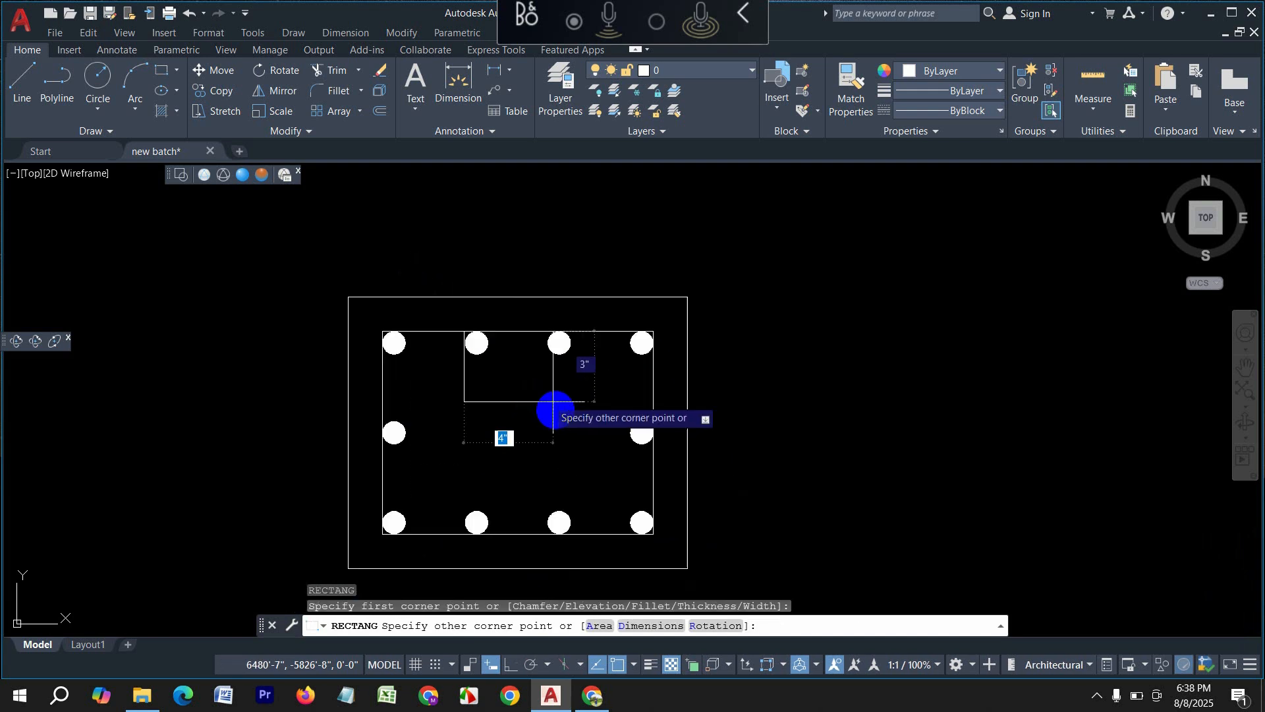
pyautogui.scroll(4, 587, 544)
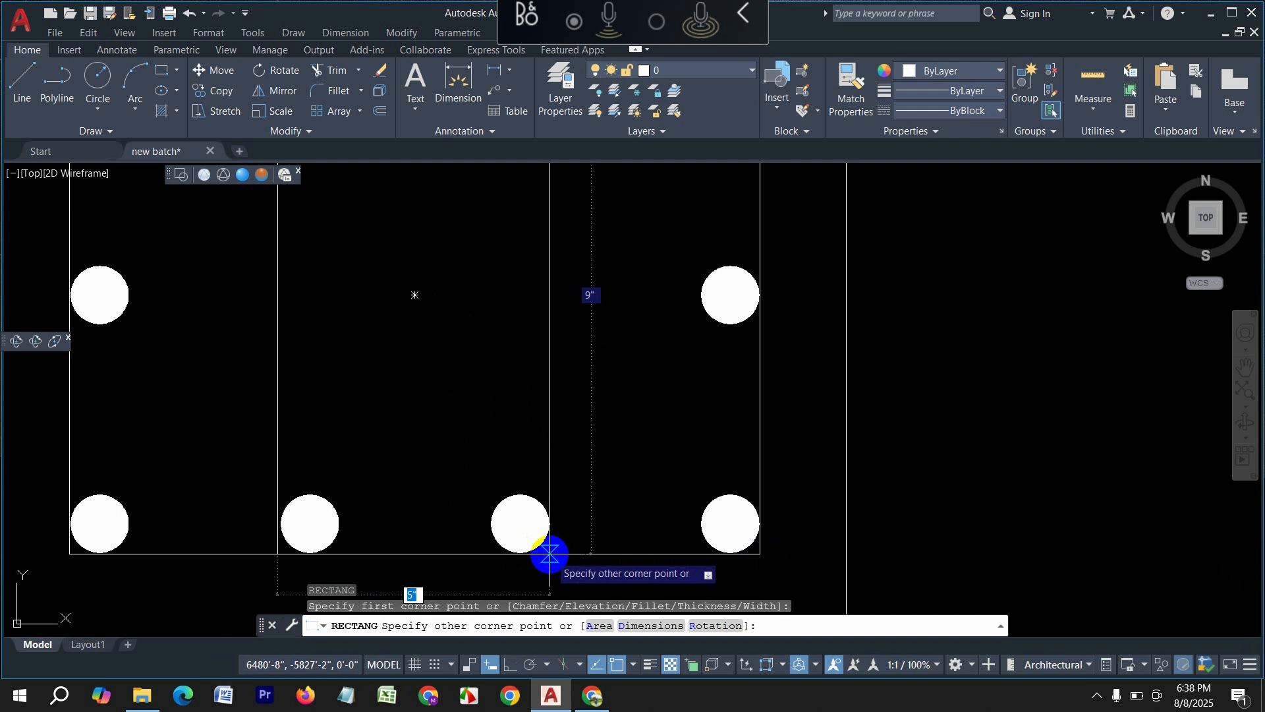
pyautogui.click(549, 553)
# Step: Move the inner rectangle slightly to the right along the stirrup's bottom edge, using its lower-right corner as base point
pyautogui.click(550, 432)
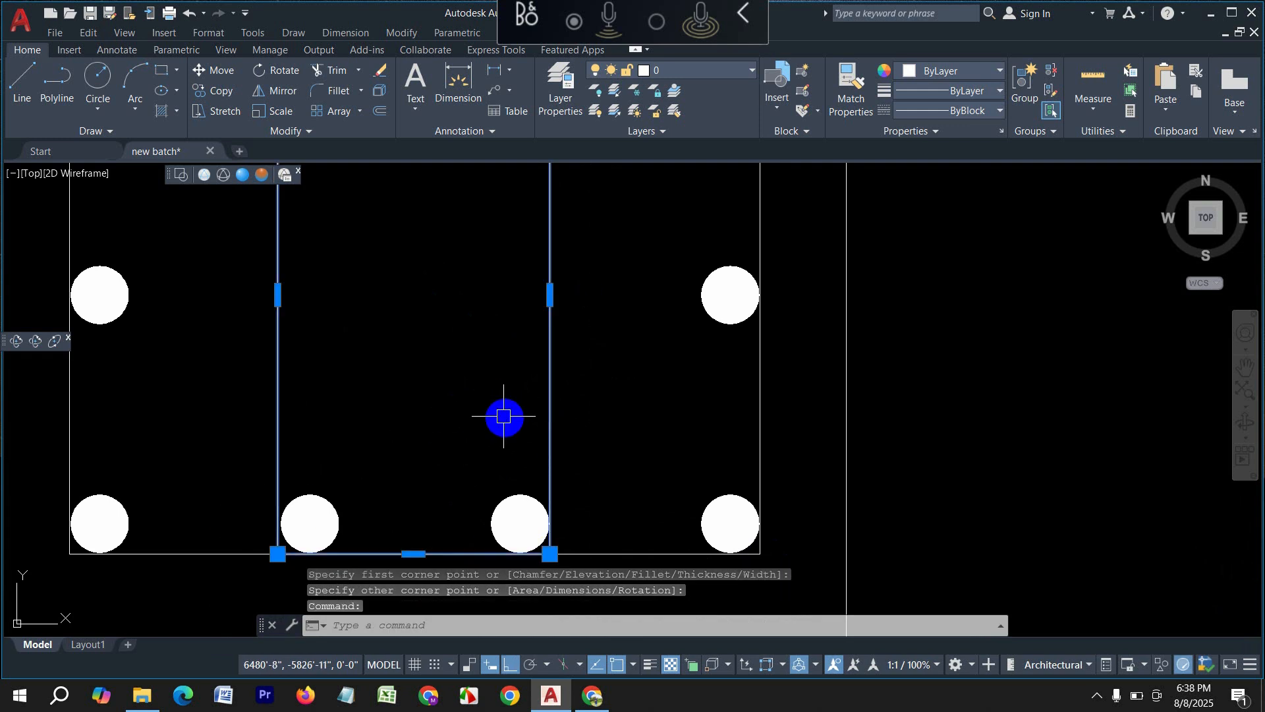
pyautogui.write('m')
pyautogui.press('Return')
pyautogui.scroll(5, 501, 530)
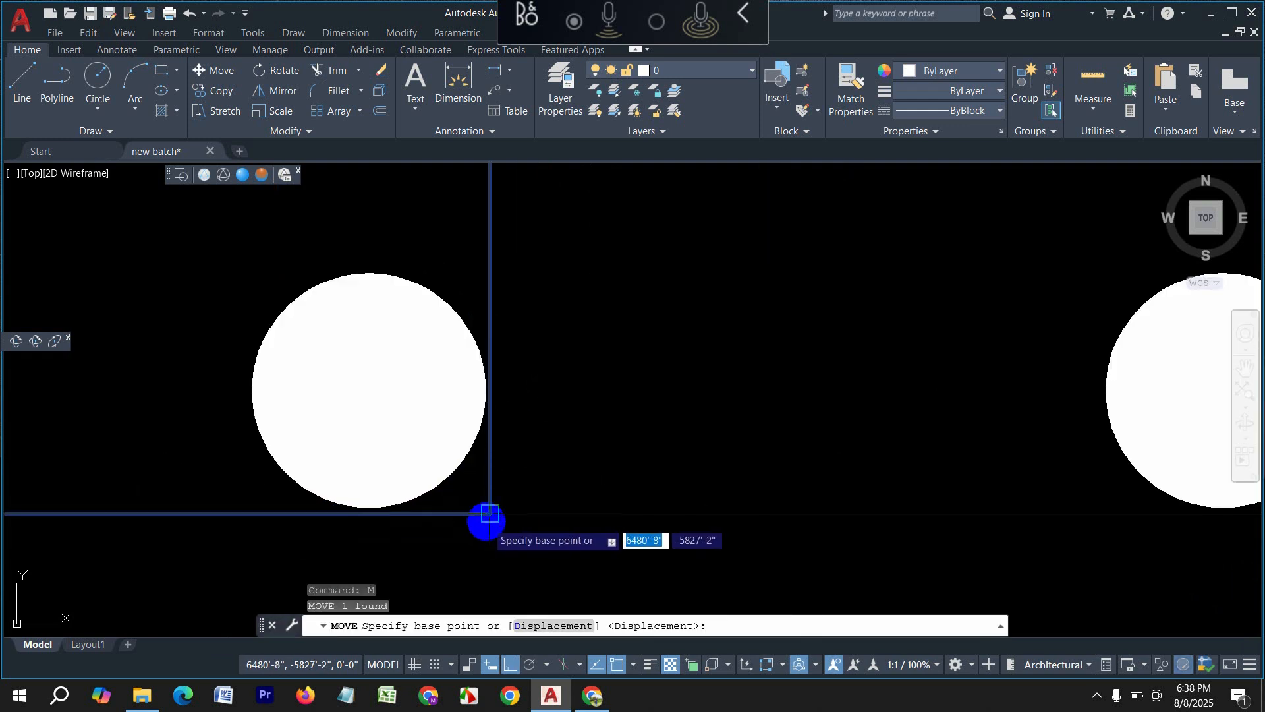
pyautogui.click(489, 515)
pyautogui.click(500, 514)
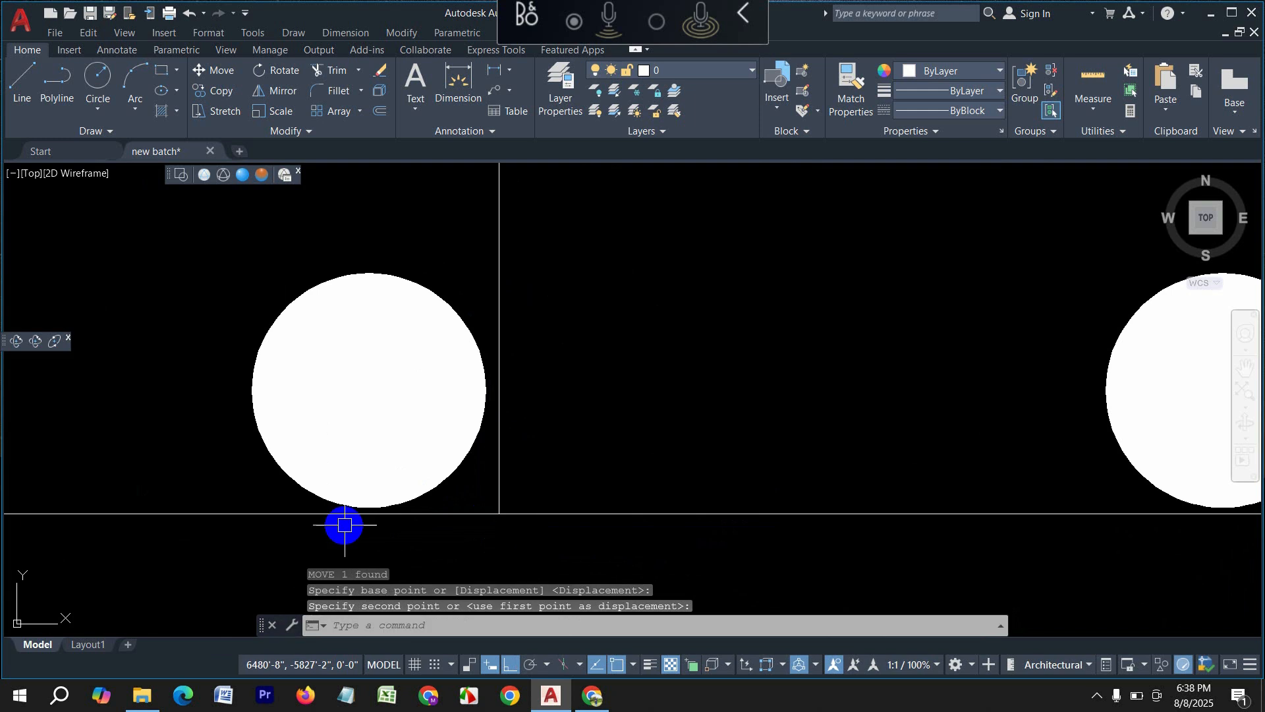
# Step: Copy the two hook lines at the lower reference section's upper-left bar to the new section, matching the upper-left corners of the stirrups
pyautogui.scroll(-5, 700, 499)
pyautogui.scroll(-3, 546, 481)
pyautogui.scroll(2, 598, 428)
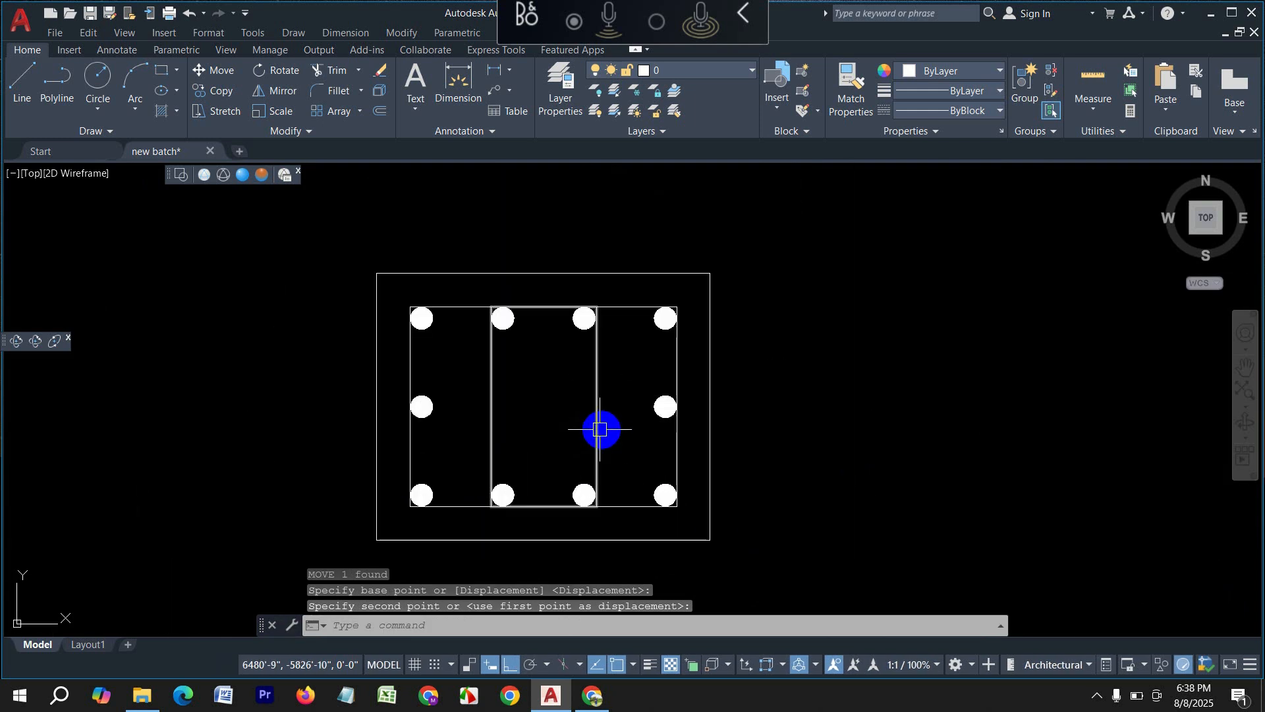
pyautogui.scroll(-2, 518, 407)
pyautogui.moveTo(312, 429); pyautogui.dragTo(533, 371, button='middle')
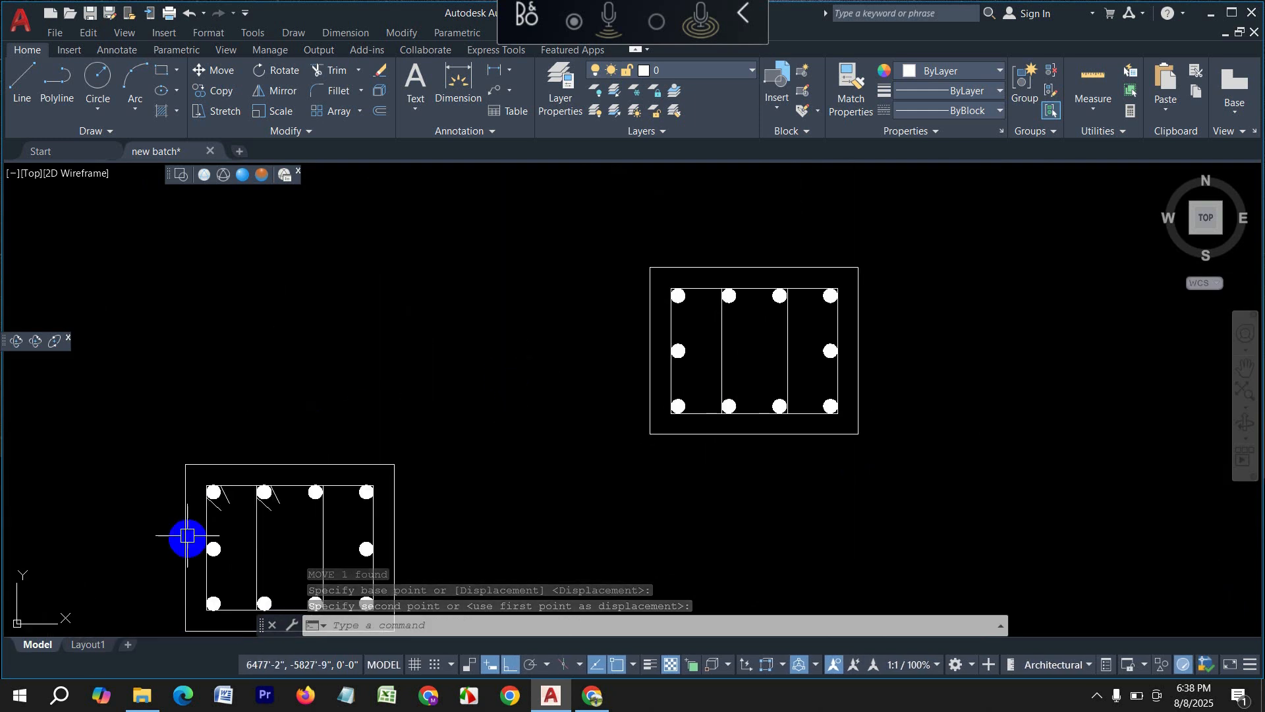
pyautogui.scroll(6, 215, 533)
pyautogui.scroll(2, 251, 409)
pyautogui.click(302, 381)
pyautogui.click(237, 460)
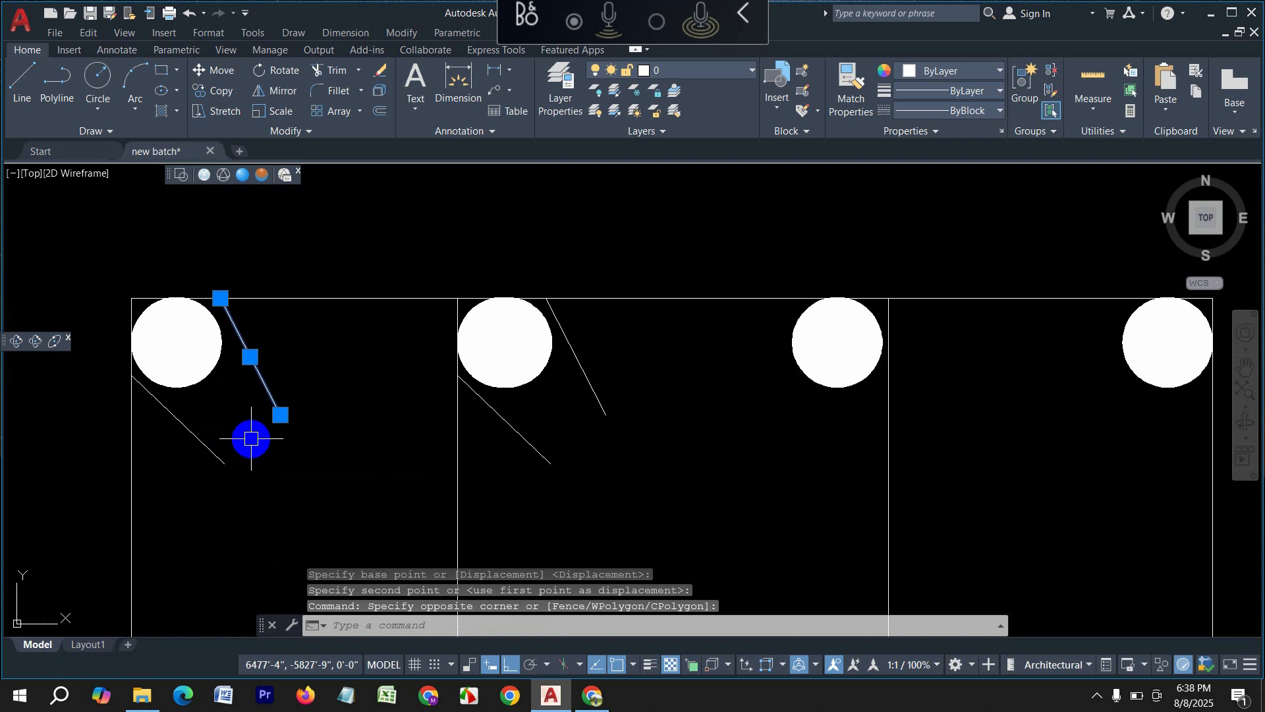
pyautogui.click(254, 437)
pyautogui.click(209, 472)
pyautogui.write('o')
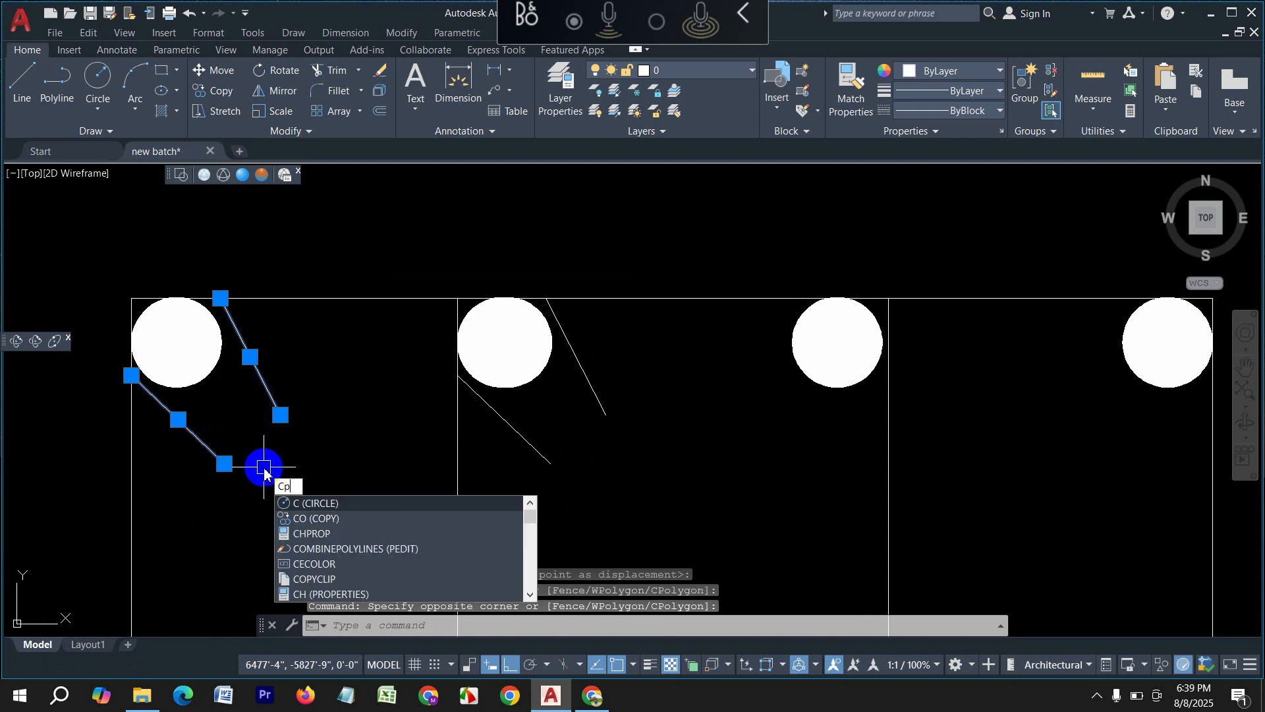
pyautogui.press('Return')
pyautogui.click(132, 298)
pyautogui.scroll(-8, 211, 395)
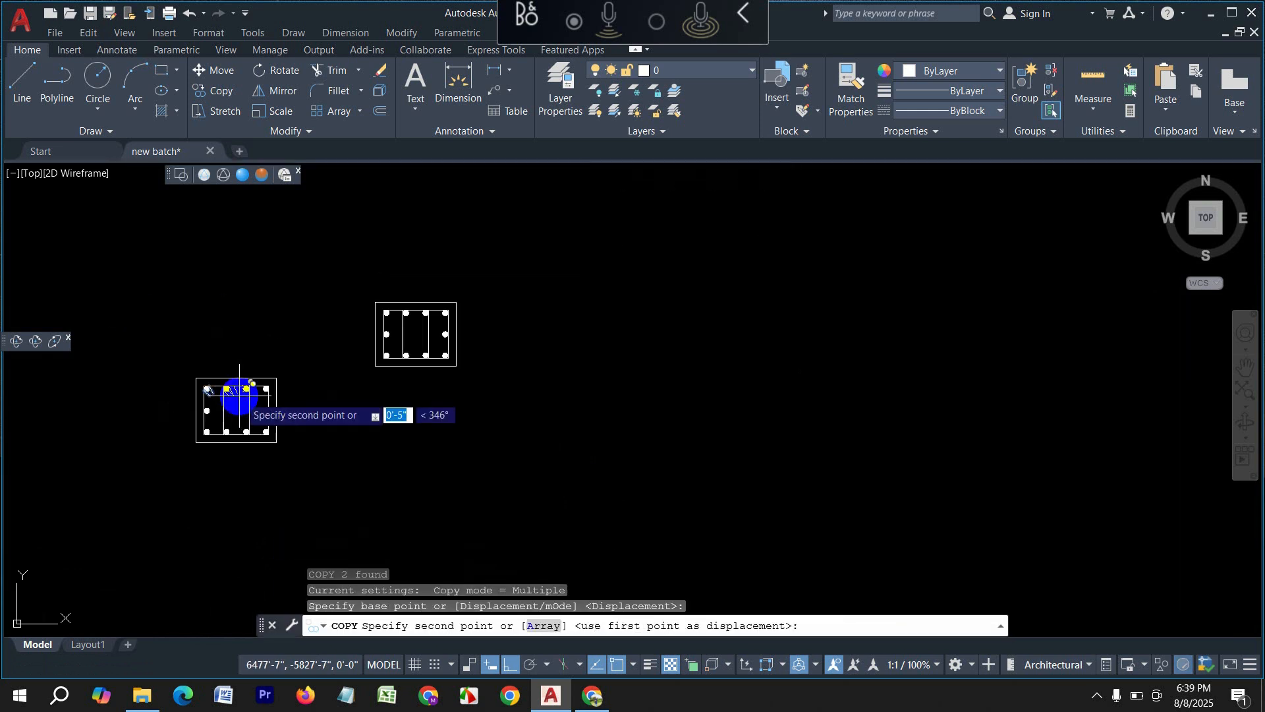
pyautogui.moveTo(323, 334); pyautogui.dragTo(282, 370, button='middle')
pyautogui.scroll(7, 359, 343)
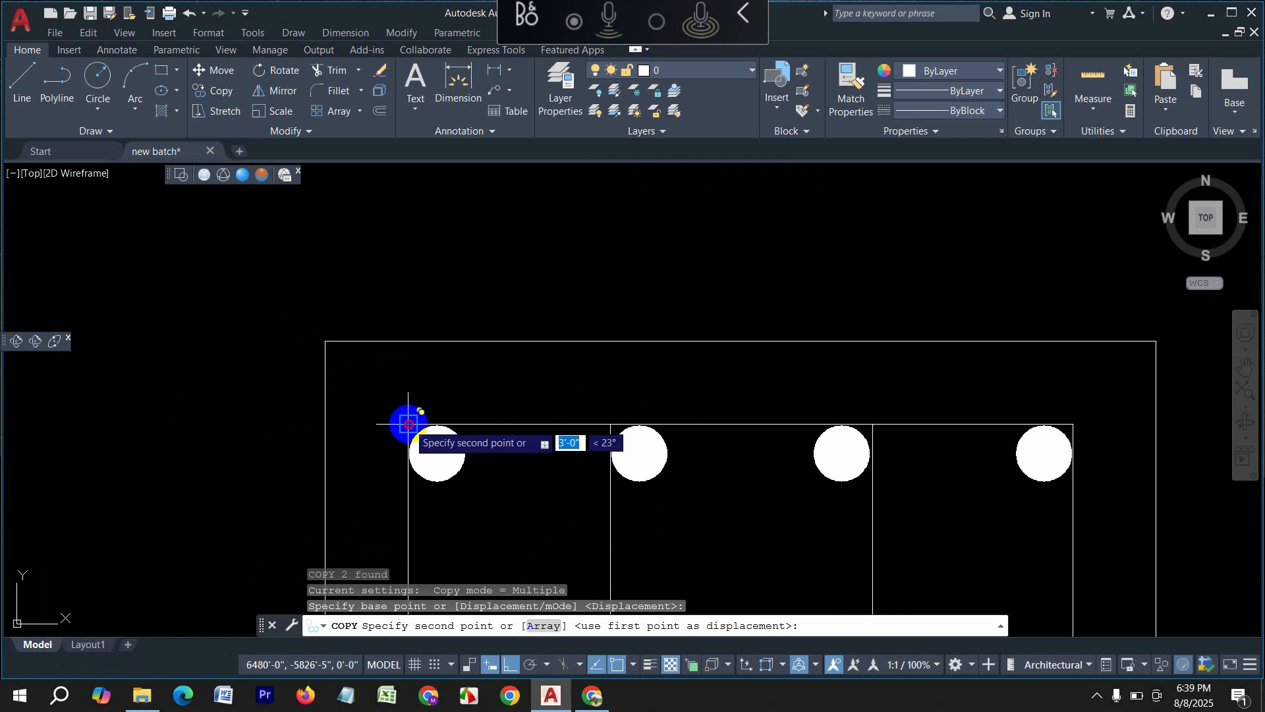
pyautogui.click(408, 424)
# Step: Place a second copy of the hook lines at the upper-left corner of the inner rectangle and end the copy
pyautogui.scroll(-4, 438, 375)
pyautogui.scroll(4, 542, 396)
pyautogui.click(444, 364)
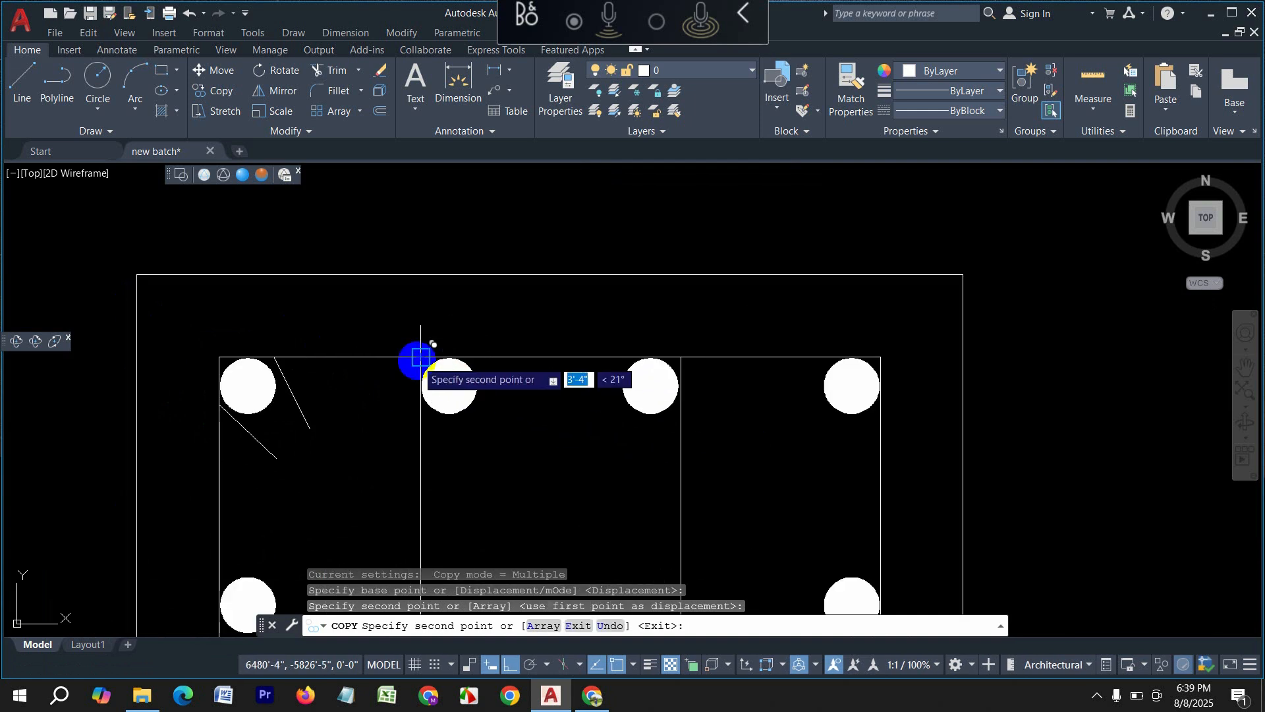
pyautogui.scroll(-6, 443, 355)
pyautogui.scroll(2, 443, 395)
pyautogui.press('Escape')
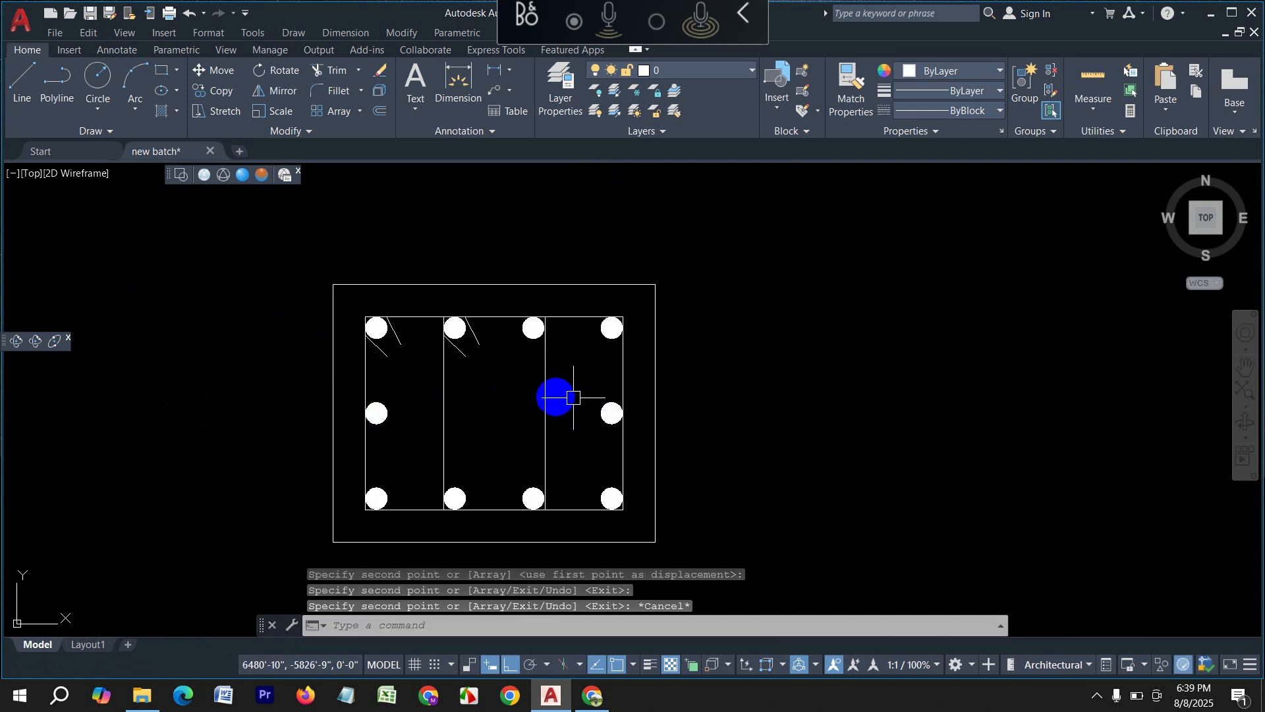
# Step: Add a linear dimension for the outer rectangle's full width, with the dimension line above its top edge
pyautogui.write('dli')
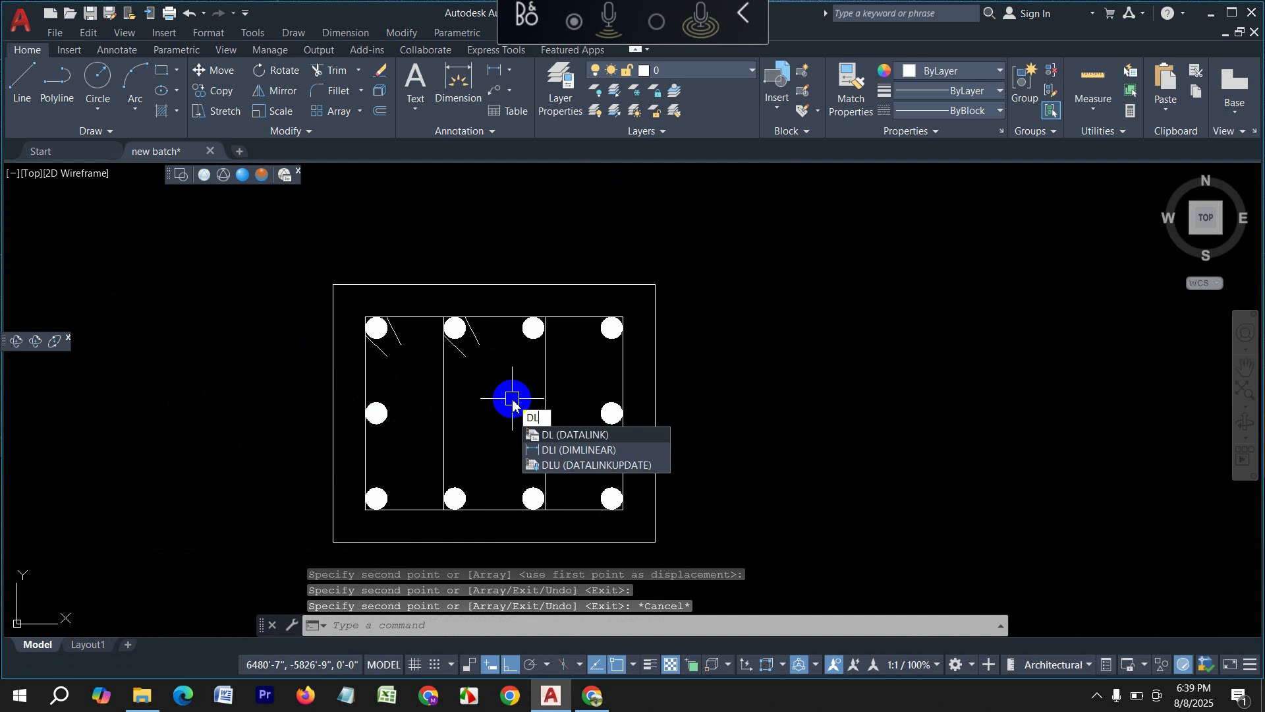
pyautogui.press('Return')
pyautogui.click(338, 283)
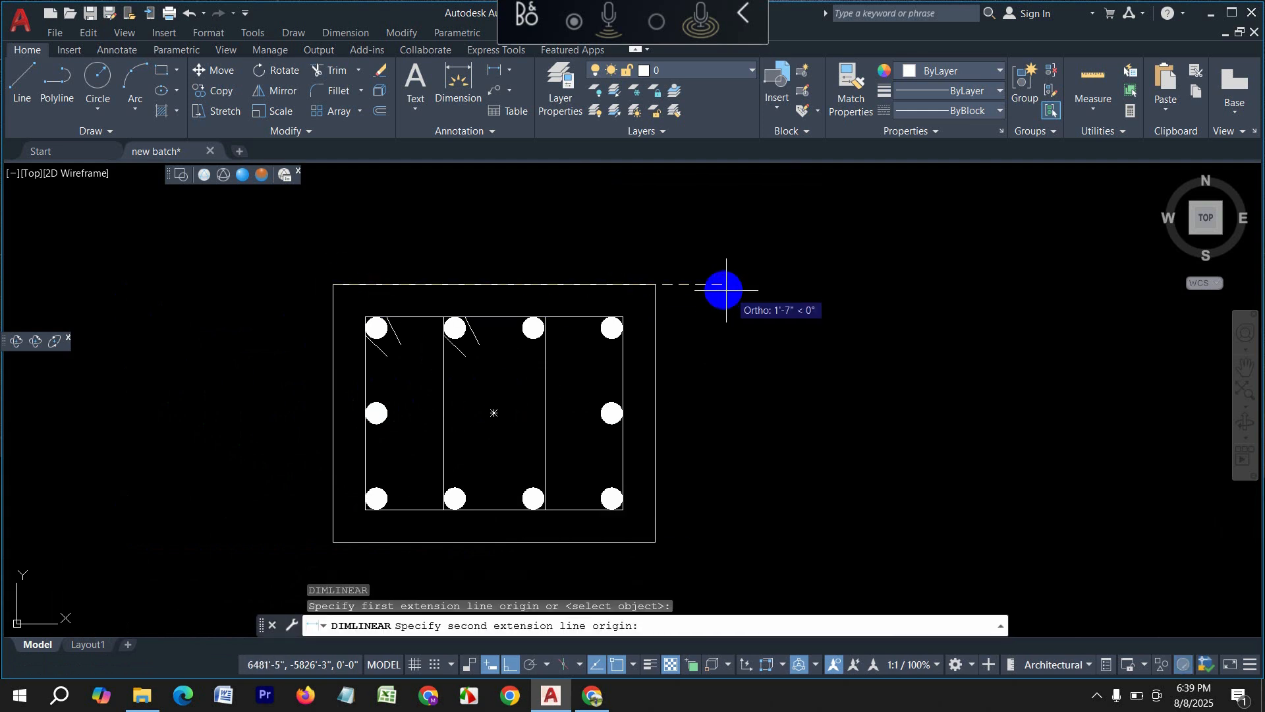
pyautogui.click(657, 284)
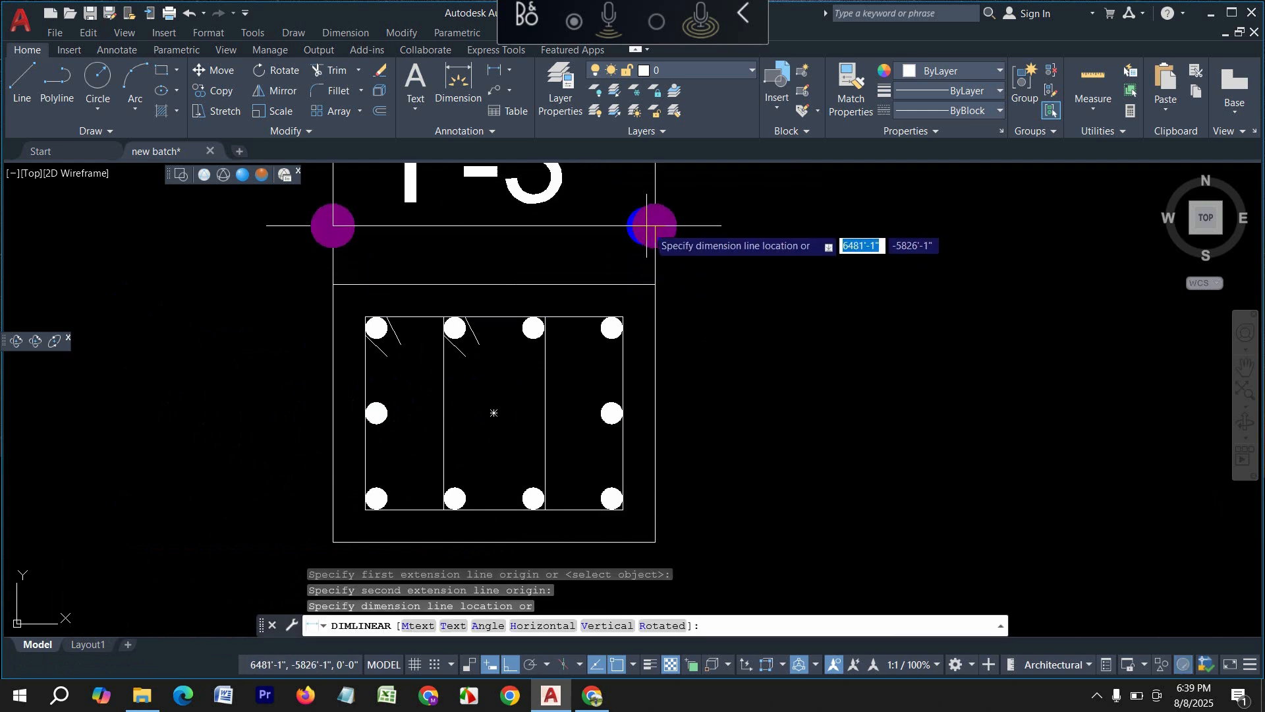
pyautogui.click(653, 225)
pyautogui.scroll(-2, 632, 296)
# Step: Try to add a vertical linear dimension for the outer rectangle's height to the right of the section
pyautogui.press('Return')
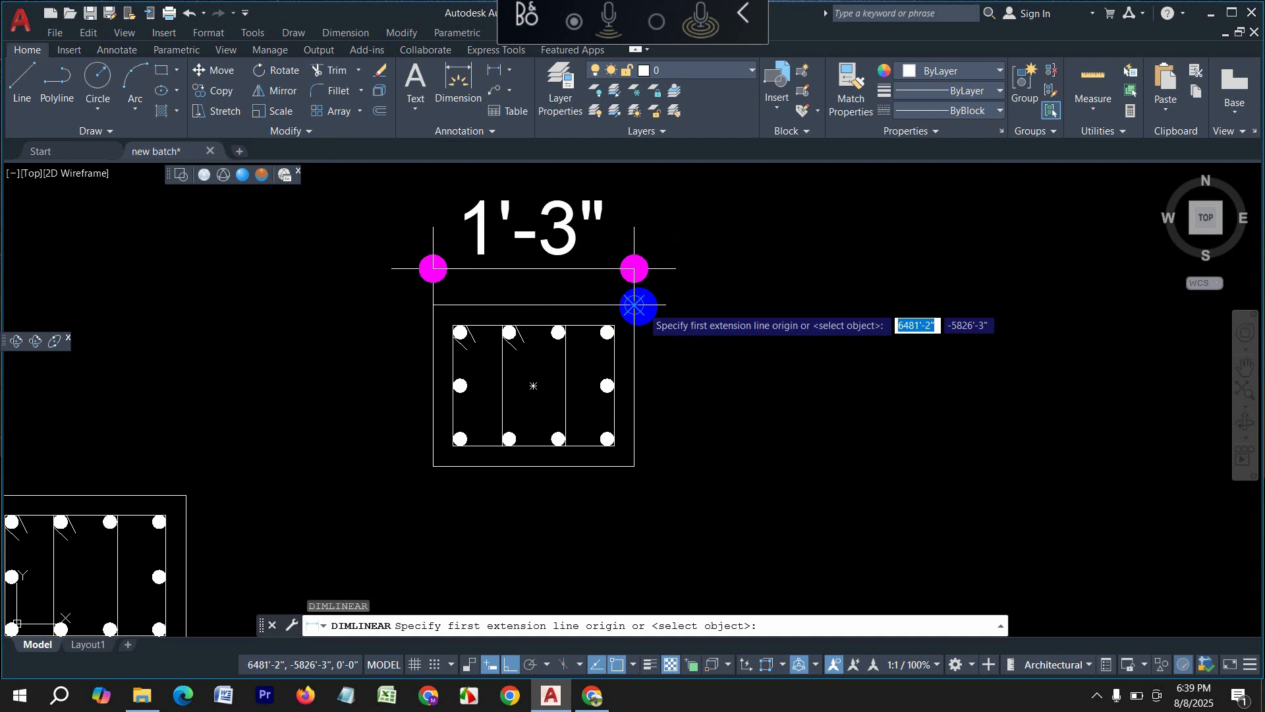
pyautogui.click(637, 303)
pyautogui.click(637, 467)
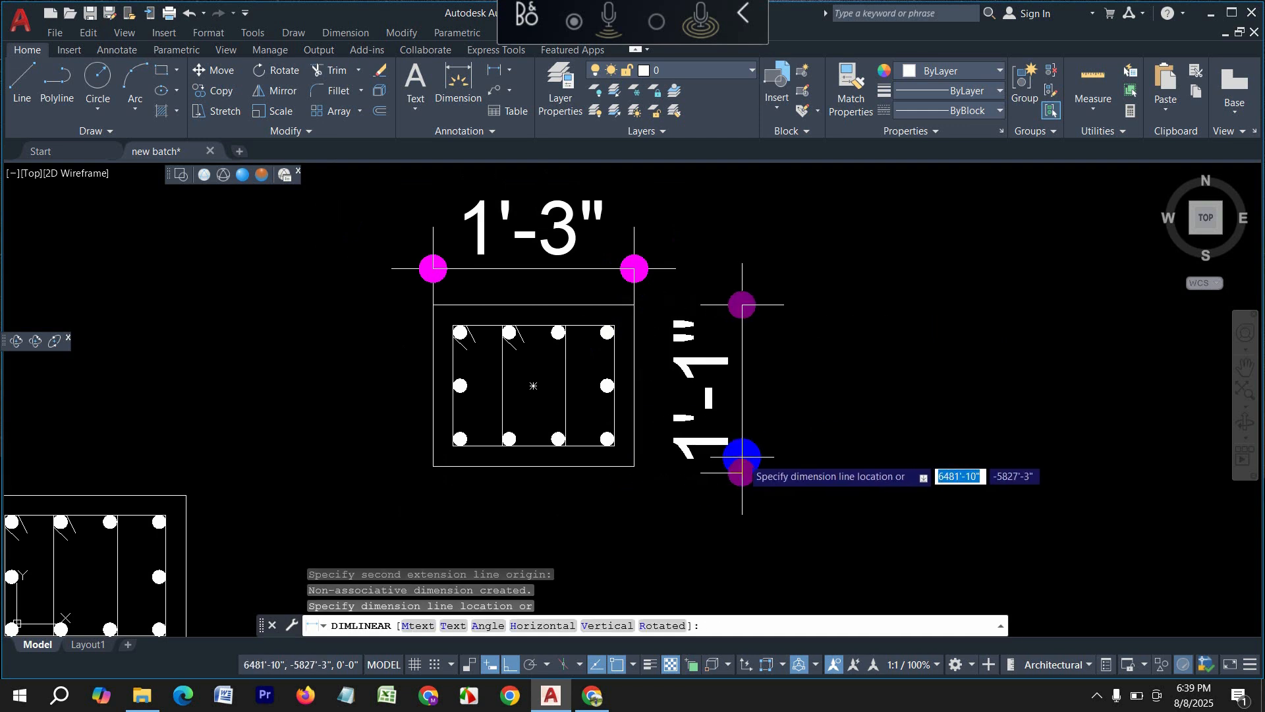
pyautogui.click(730, 452)
pyautogui.press('Escape')
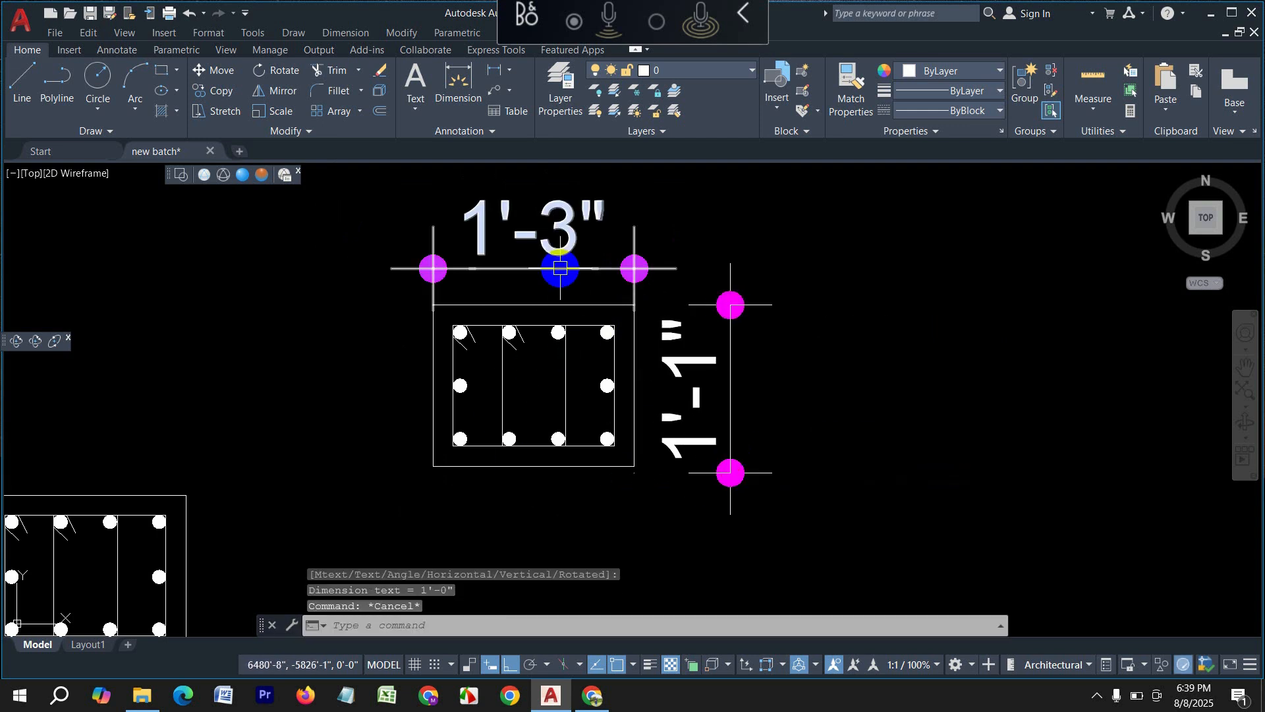
# Step: Override the text of the horizontal width dimension with 15"
pyautogui.write('ed')
pyautogui.press('Return')
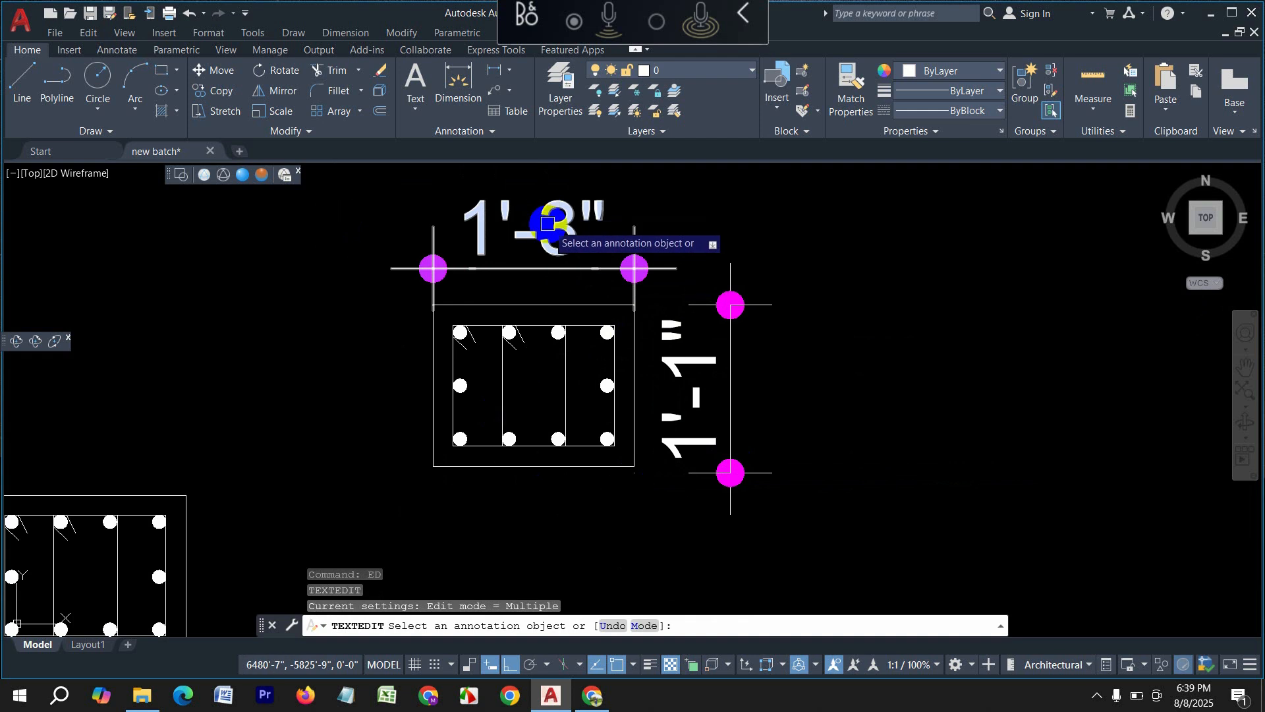
pyautogui.click(588, 244)
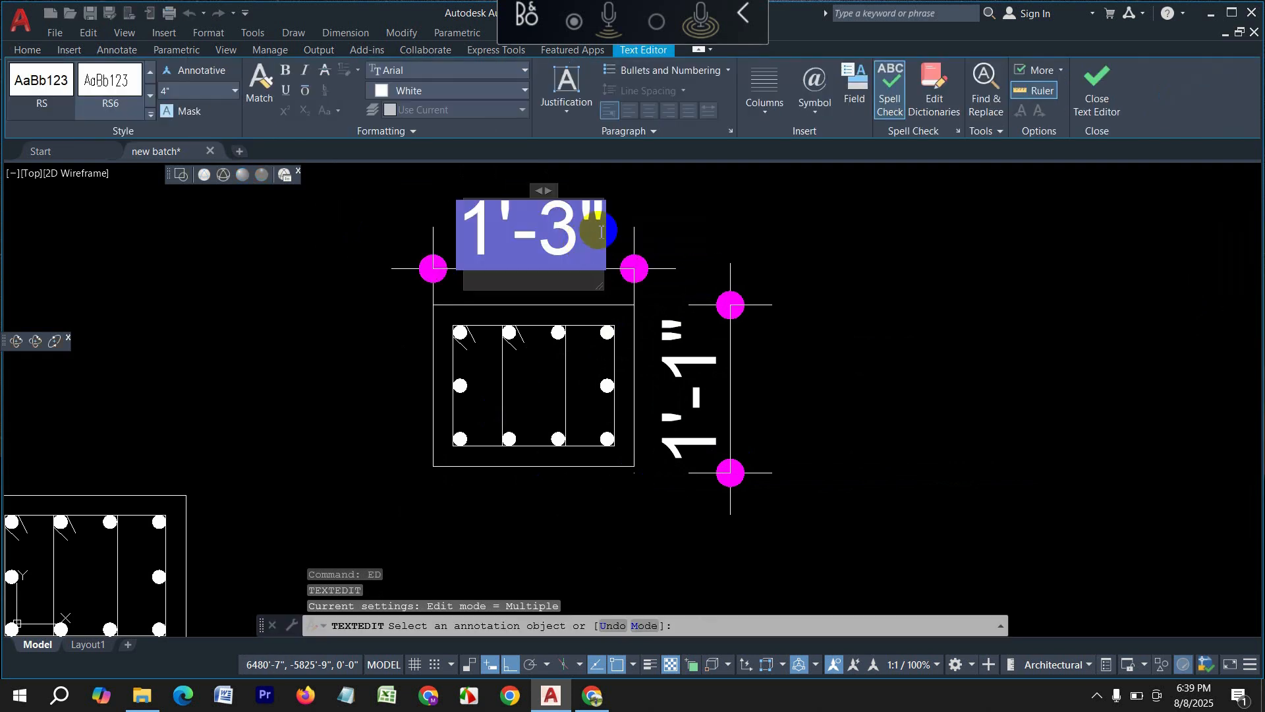
pyautogui.write('1')
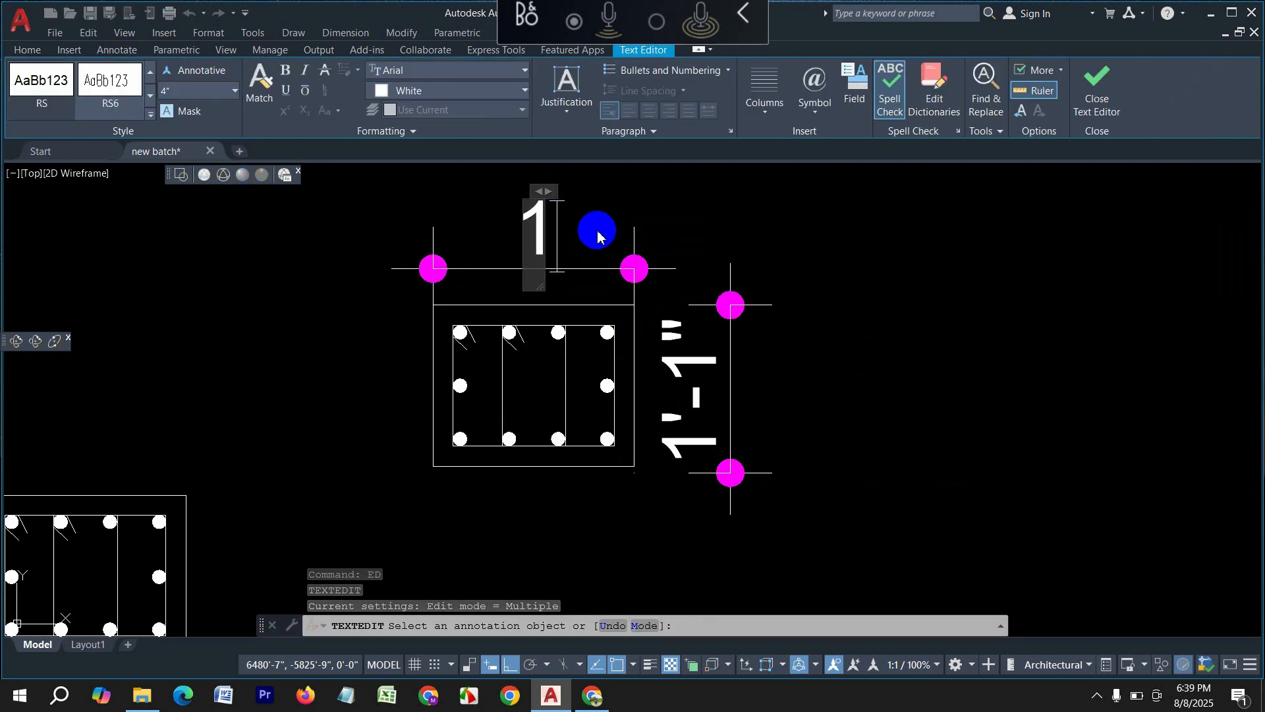
pyautogui.write("5''")
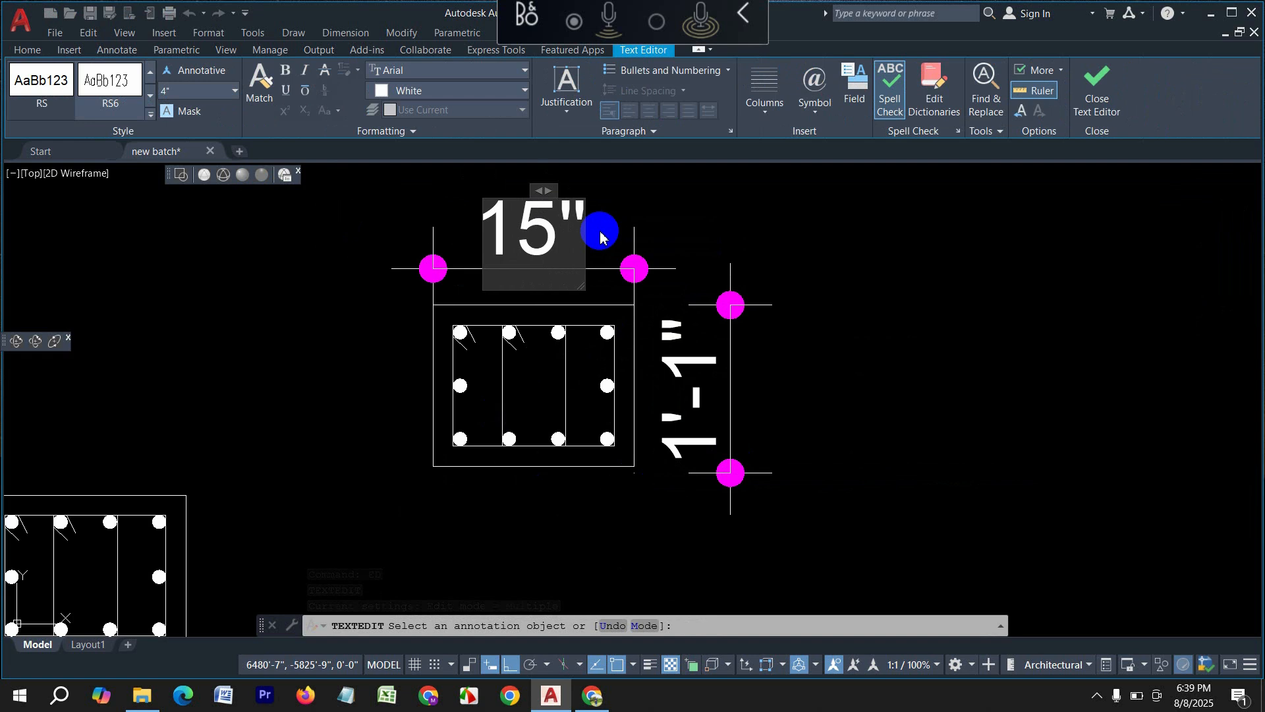
pyautogui.click(587, 271)
pyautogui.press('Escape')
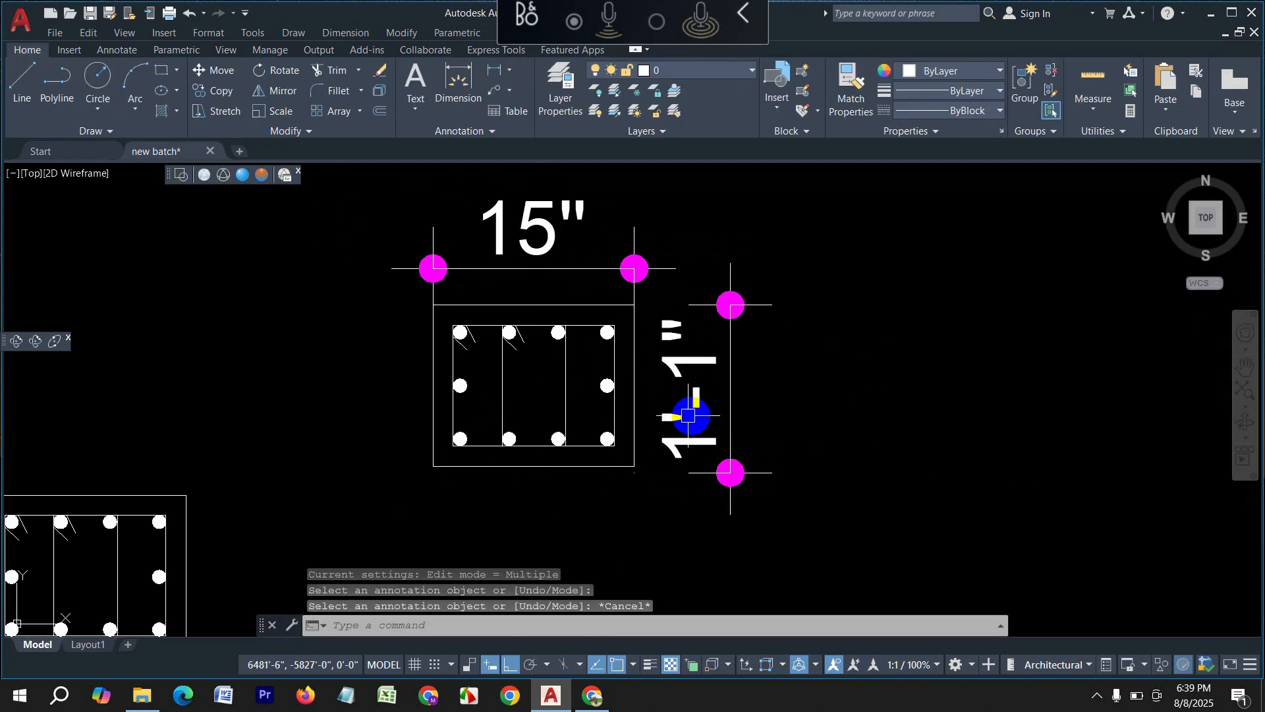
pyautogui.click(694, 446)
pyautogui.doubleClick(695, 447)
pyautogui.press('Escape')
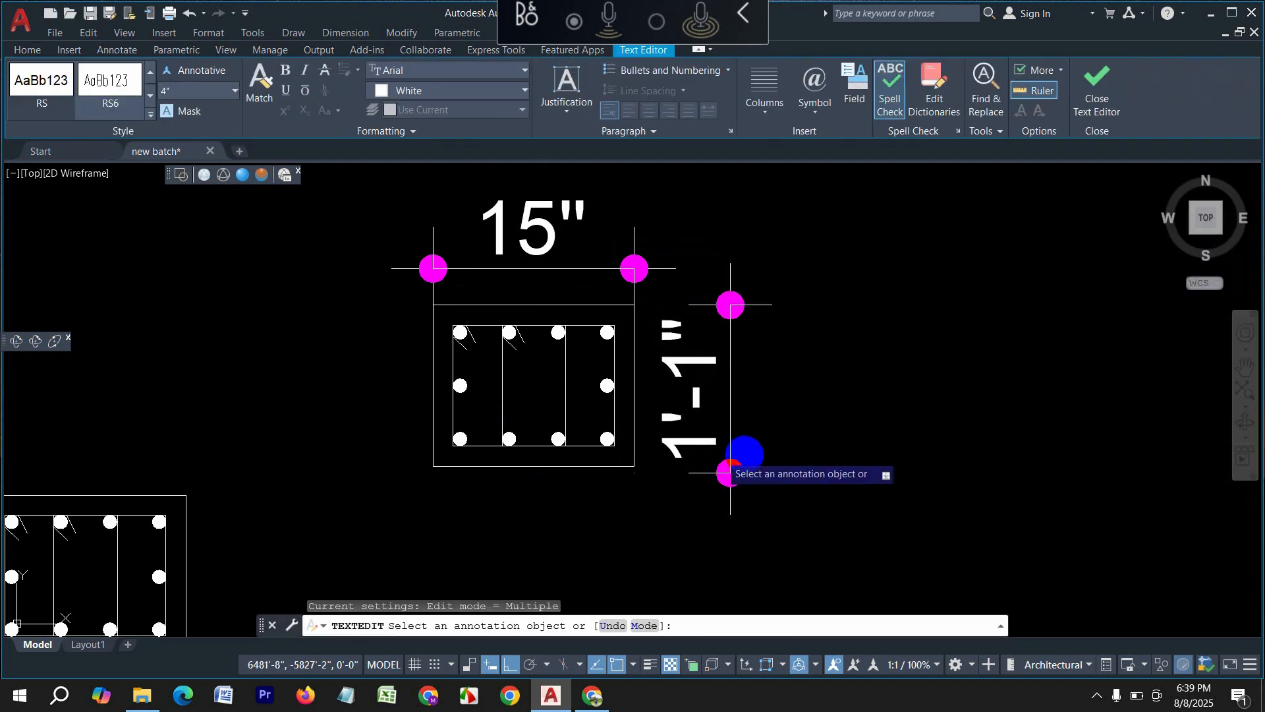
pyautogui.press('Escape')
# Step: Erase the vertical height dimension beside the section
pyautogui.click(771, 491)
pyautogui.click(718, 437)
pyautogui.press('Delete')
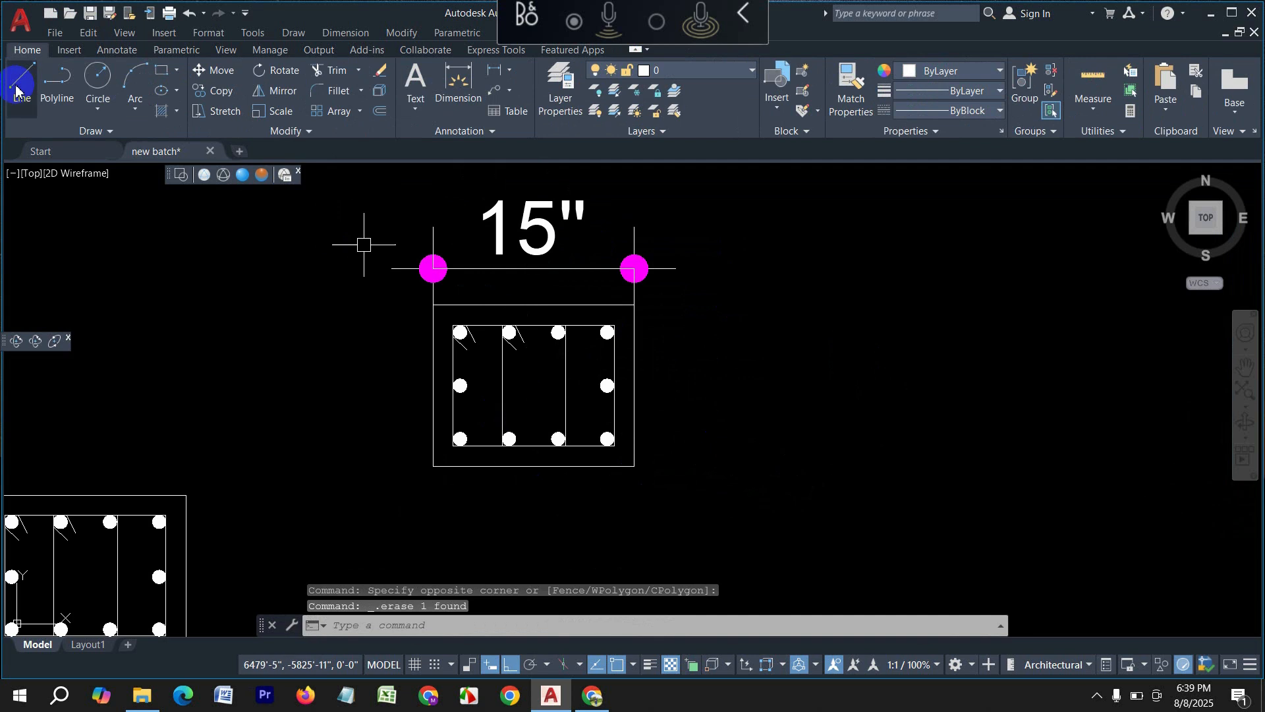
# Step: Dimension the outer rectangle's height from its lower-right to its upper-right corner, with the dimension line to the right of the section
pyautogui.click(452, 93)
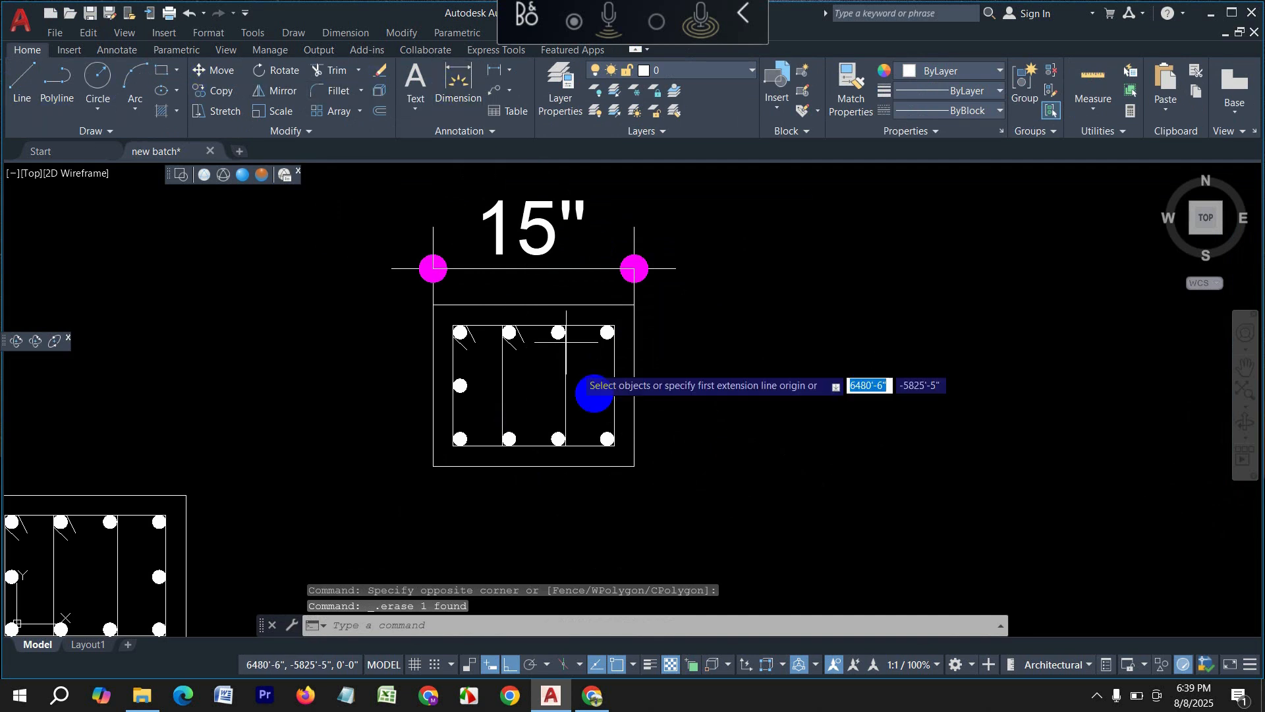
pyautogui.click(634, 466)
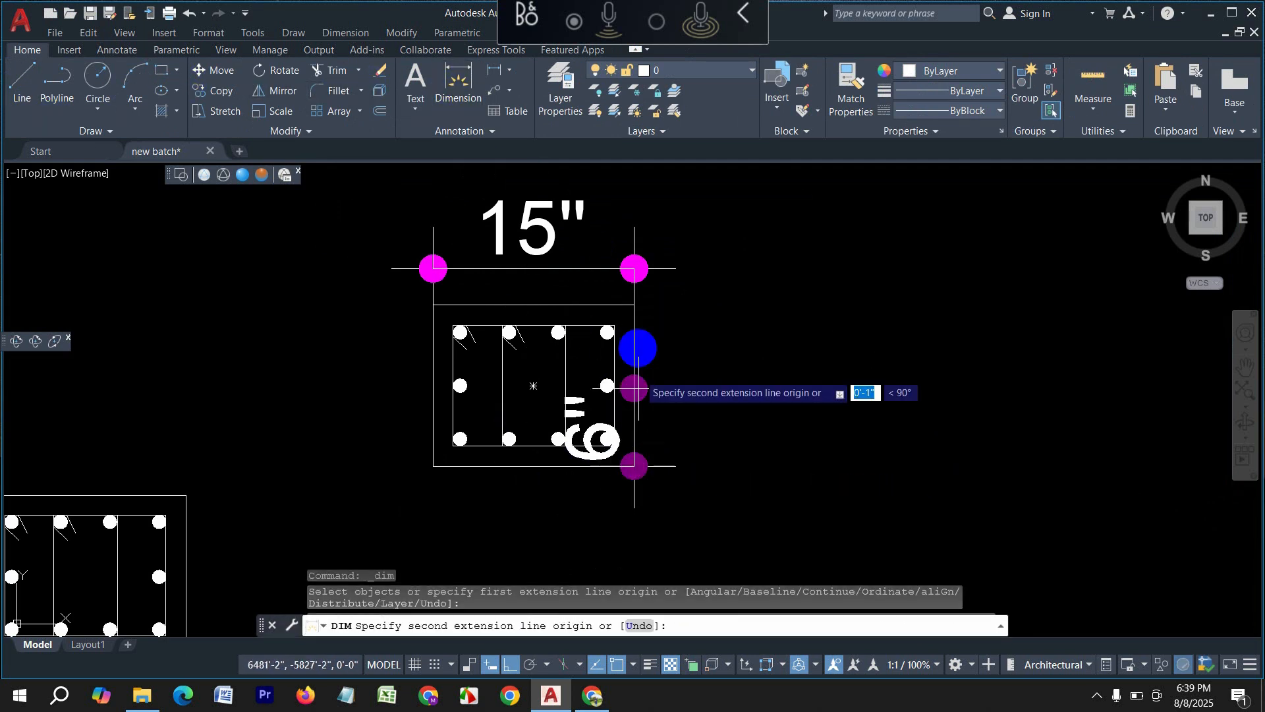
pyautogui.click(634, 304)
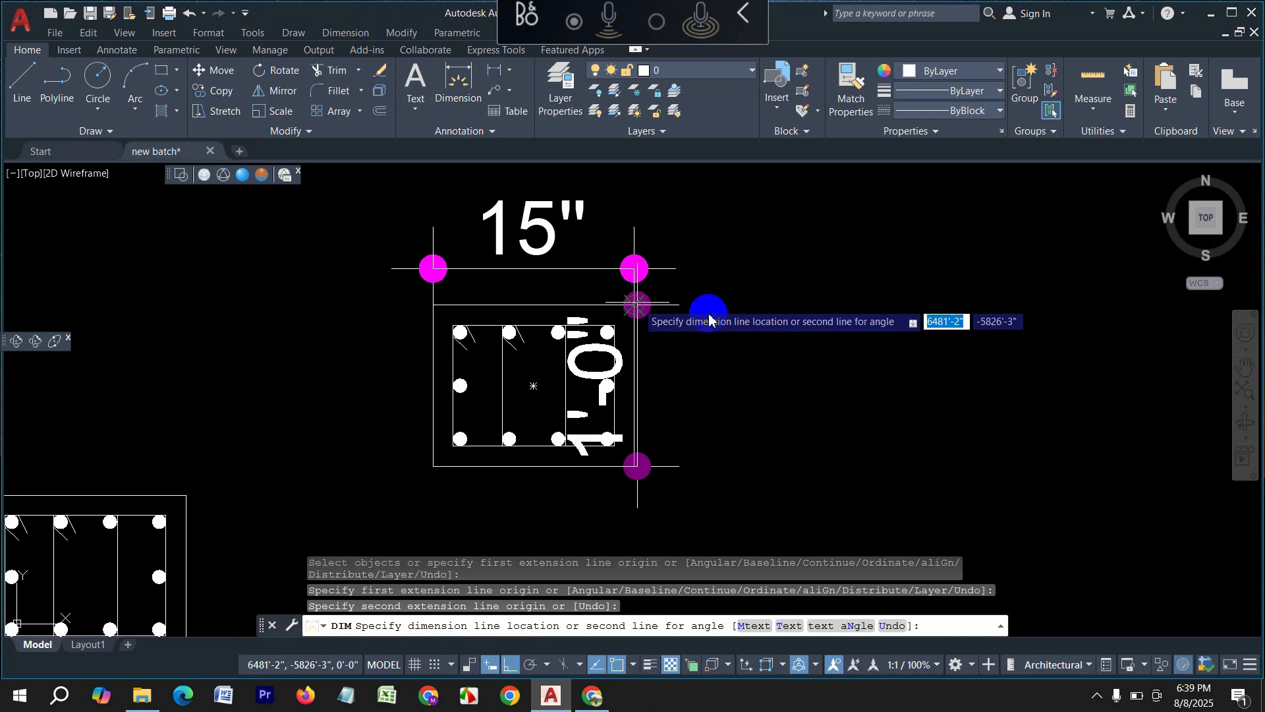
pyautogui.click(723, 312)
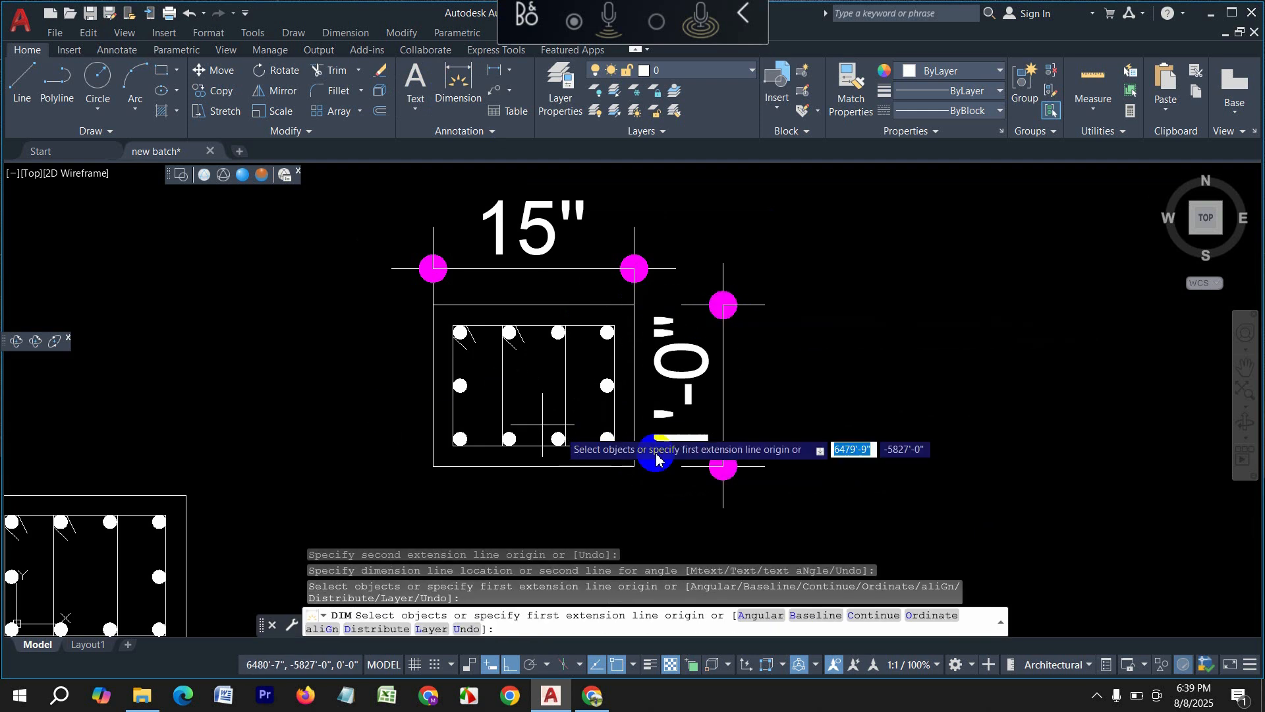
pyautogui.press('Return')
# Step: Override the text of the vertical height dimension beside the section with 12"
pyautogui.write('ed')
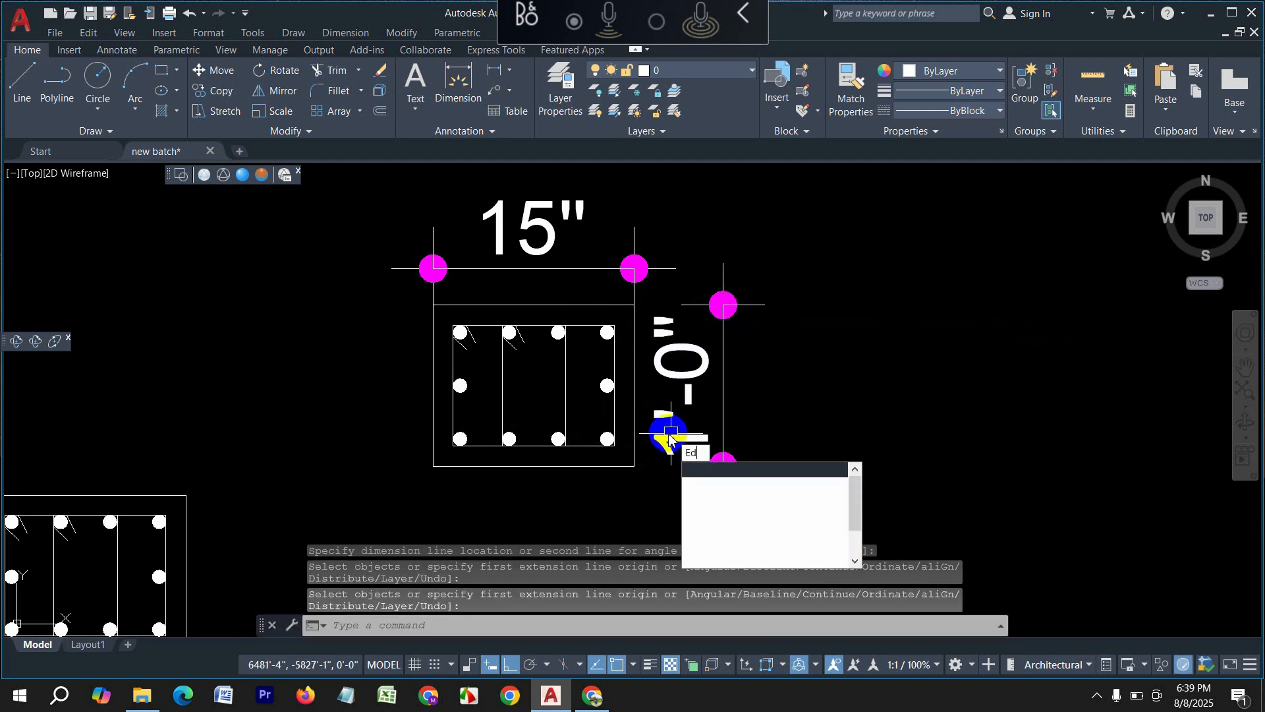
pyautogui.press('Return')
pyautogui.click(650, 375)
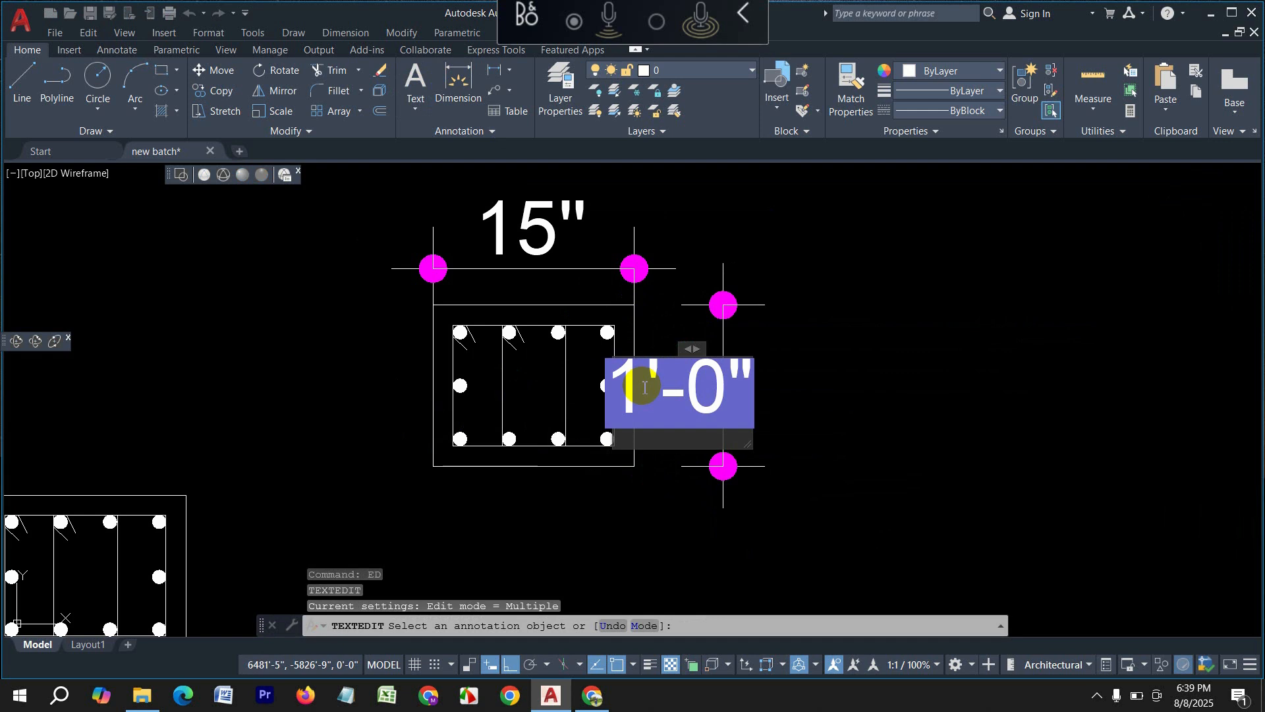
pyautogui.press('BackSpace')
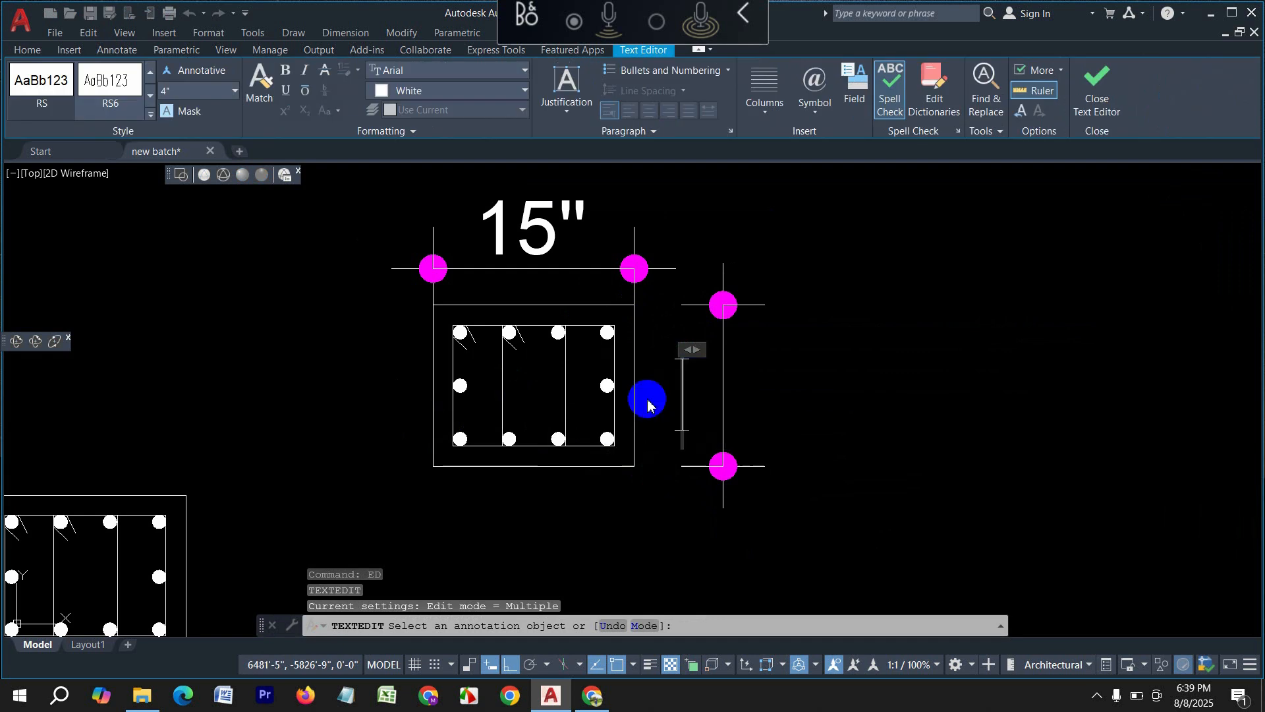
pyautogui.write('12"')
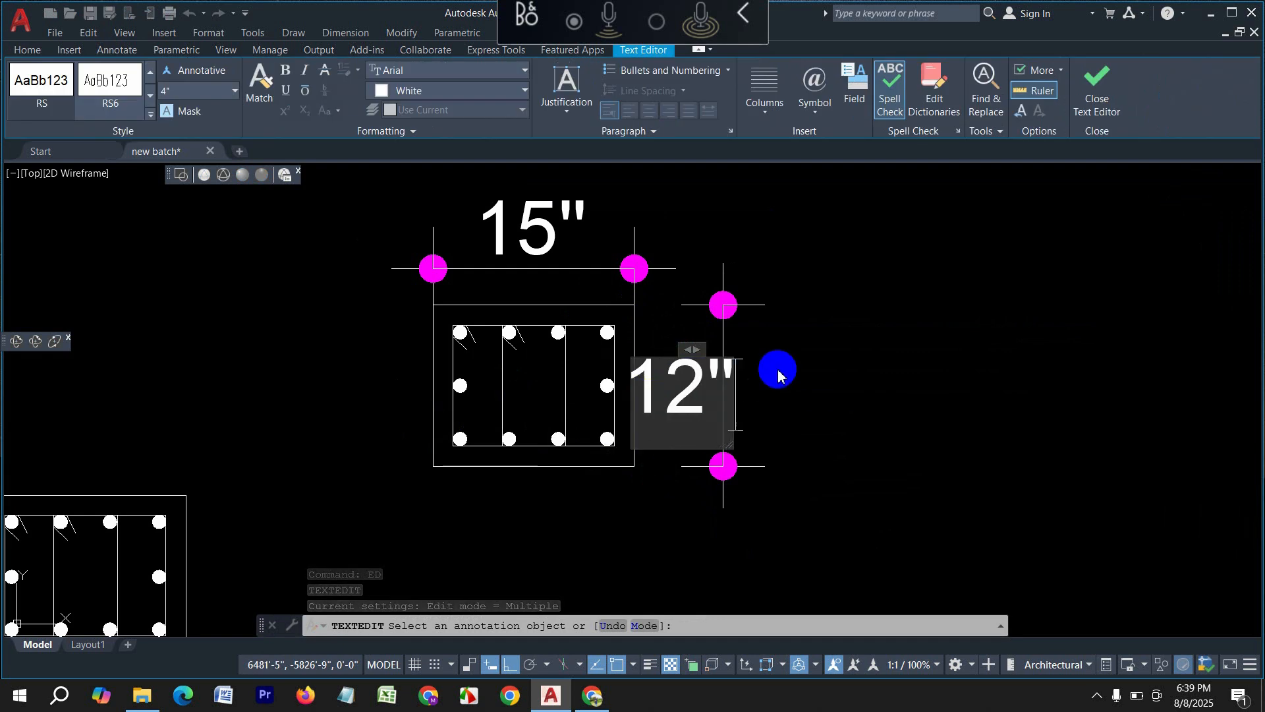
pyautogui.click(756, 379)
pyautogui.press('Escape')
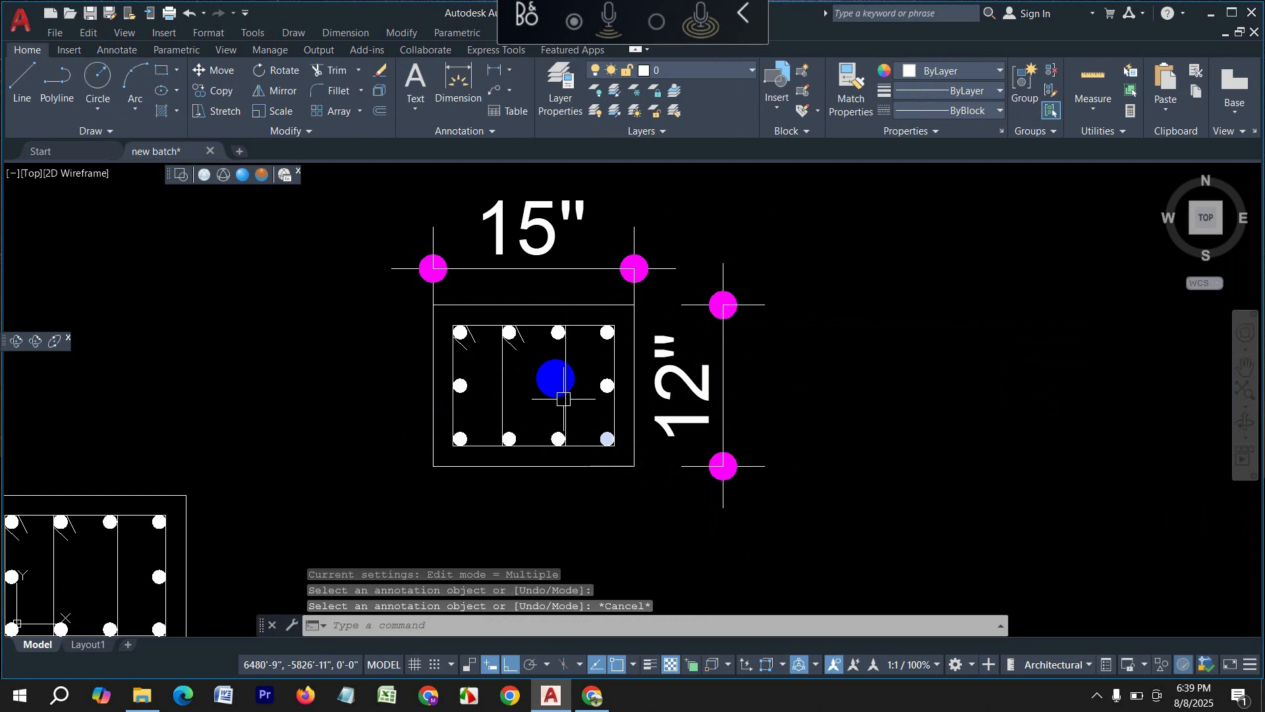
# Step: Draw a 20 by 15 inch rectangle in the empty space to the right of the dimensioned section
pyautogui.scroll(2, 751, 379)
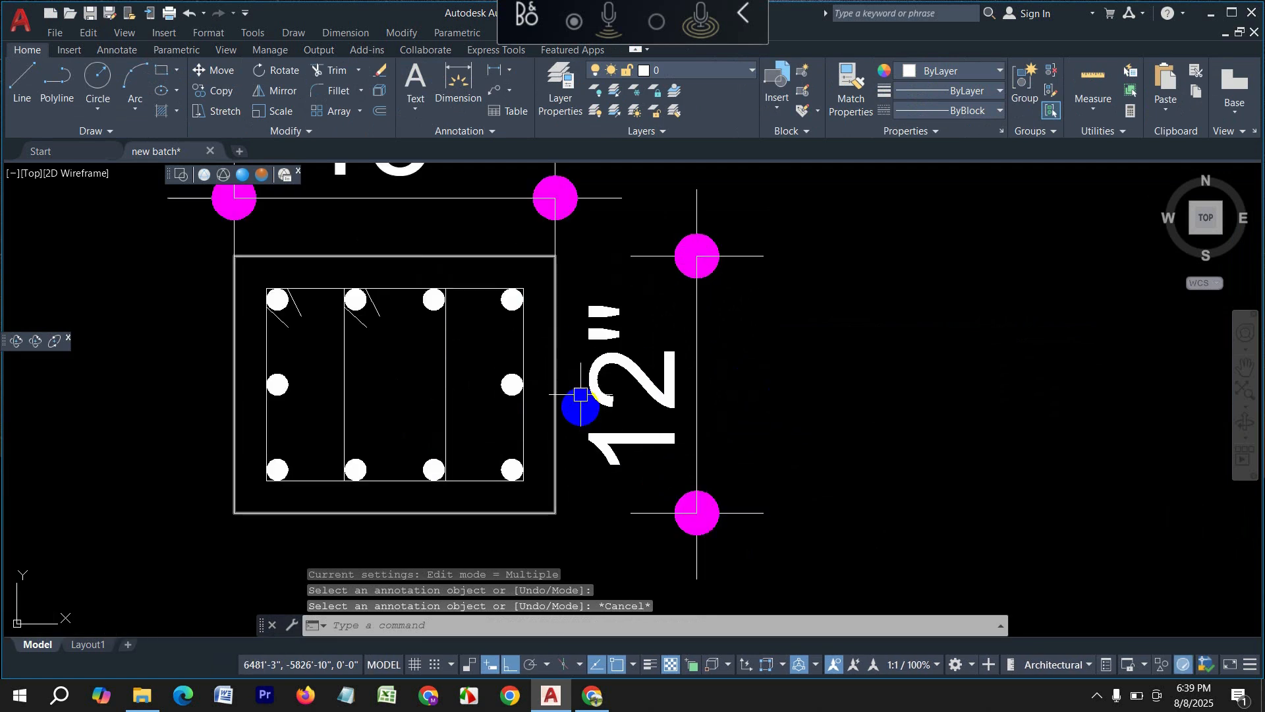
pyautogui.scroll(-2, 616, 417)
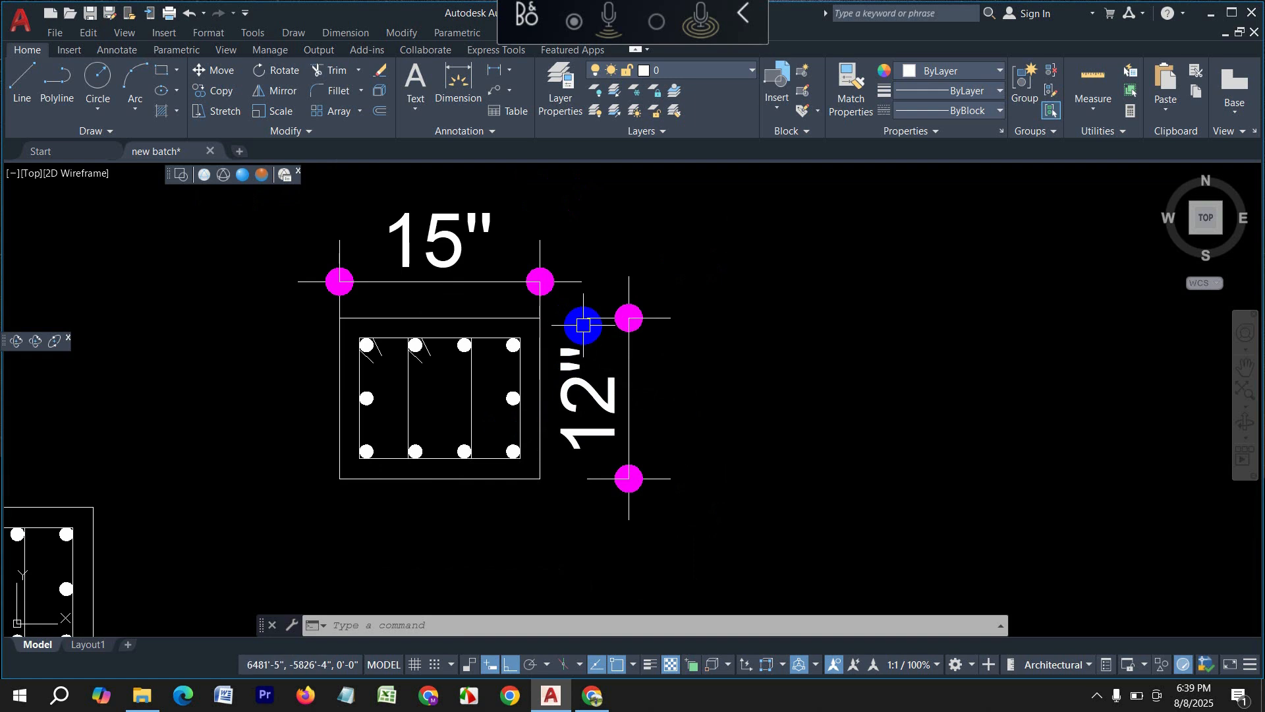
pyautogui.moveTo(915, 363); pyautogui.dragTo(495, 391, button='middle')
pyautogui.moveTo(714, 402); pyautogui.dragTo(479, 398, button='middle')
pyautogui.write('rec')
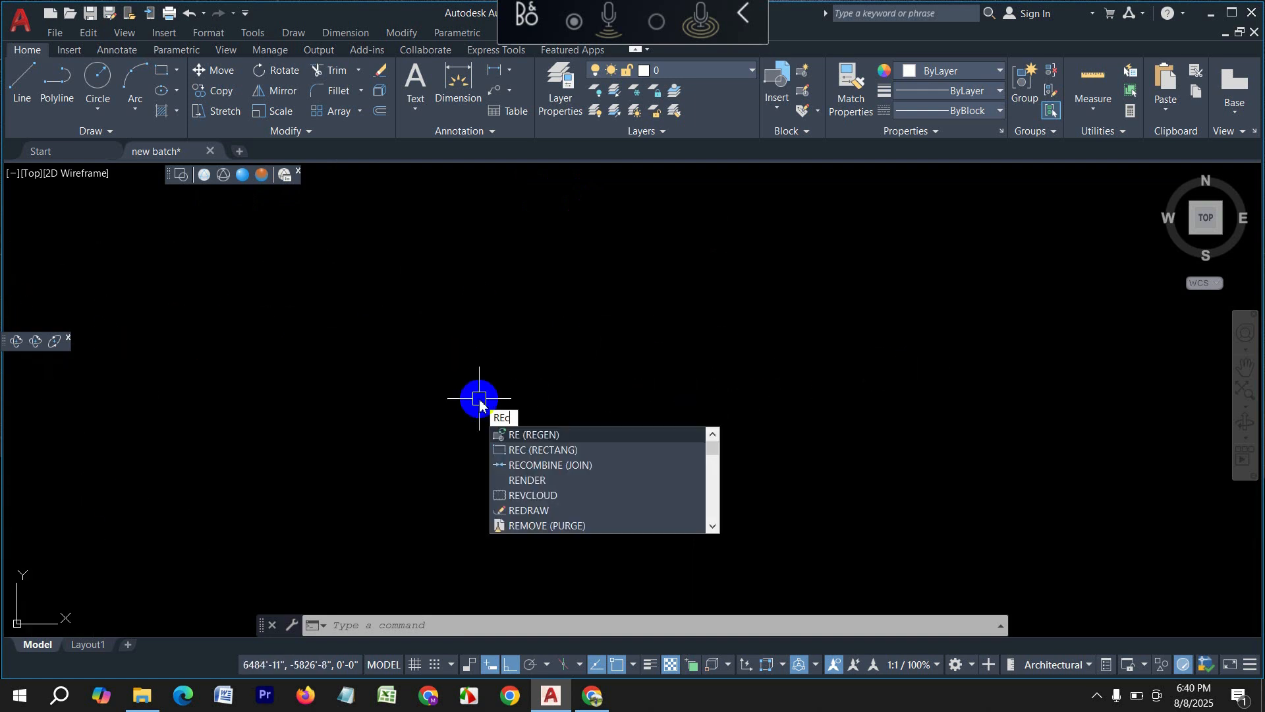
pyautogui.press('Return')
pyautogui.click(376, 310)
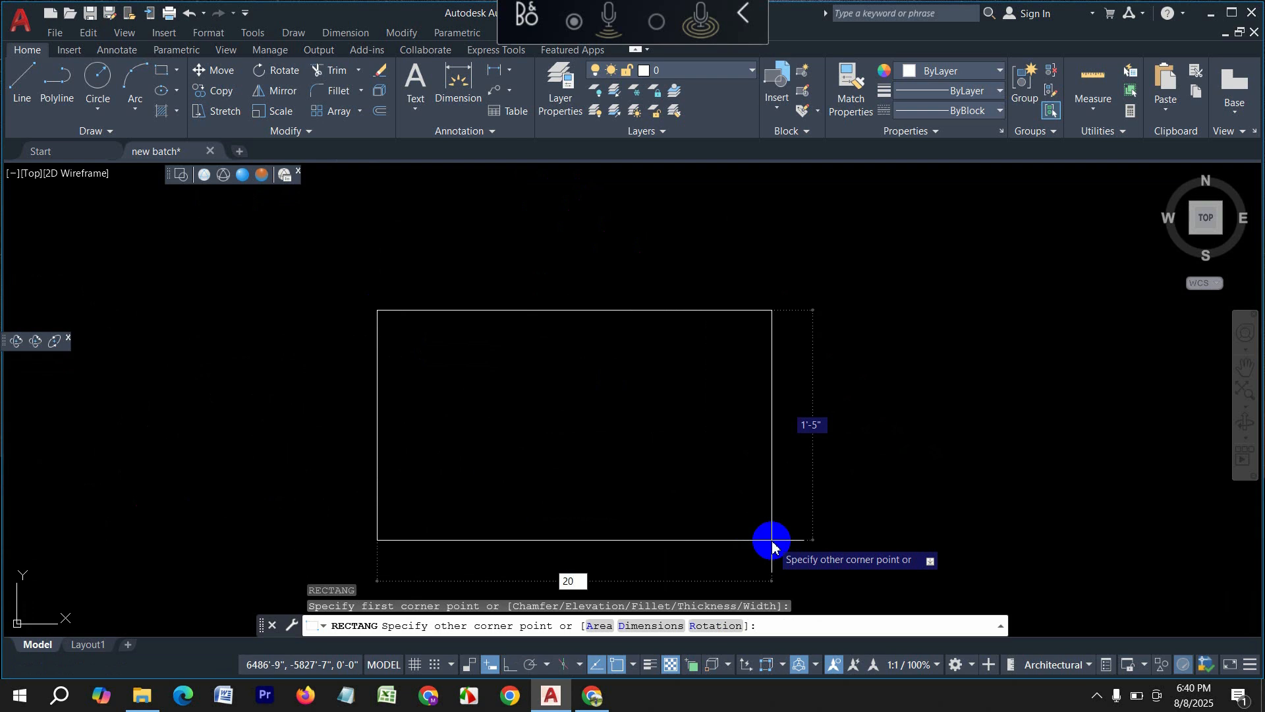
pyautogui.write('20')
pyautogui.press('Tab')
pyautogui.write('1')
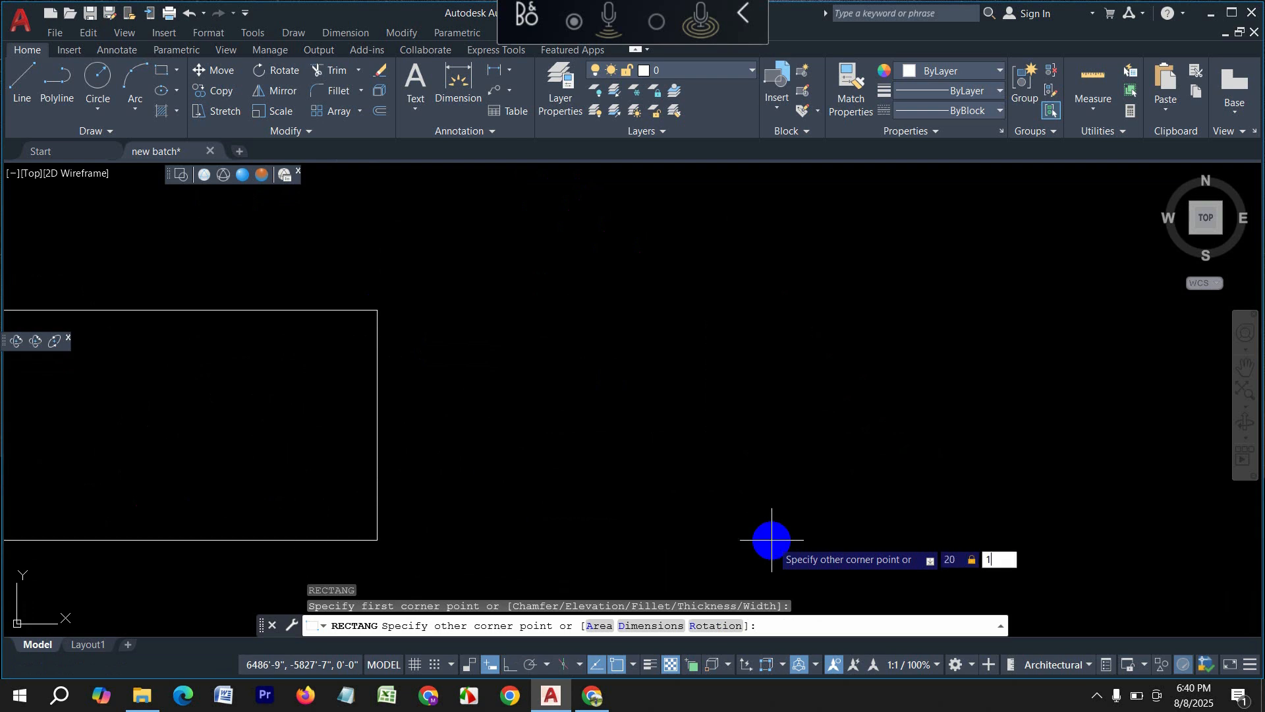
pyautogui.write('5')
pyautogui.press('Return')
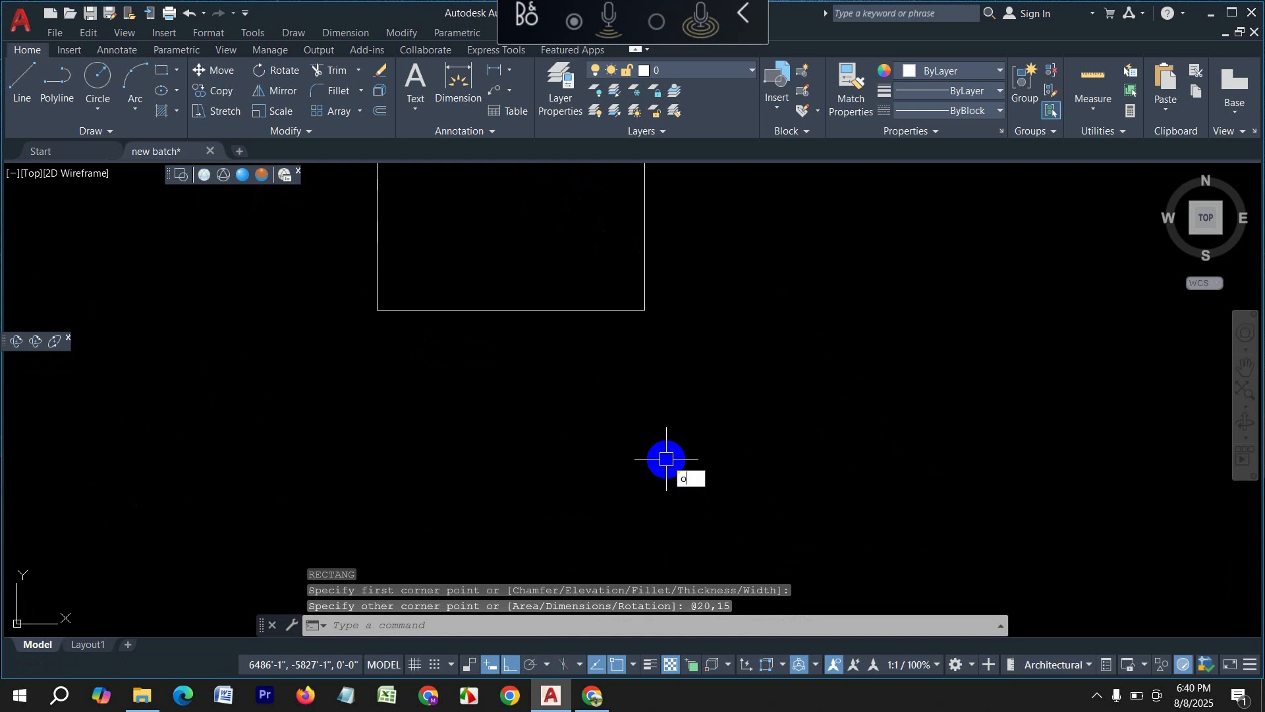
# Step: Offset the new rectangle 1.5 inches inward to form the stirrup outline
pyautogui.press('Return')
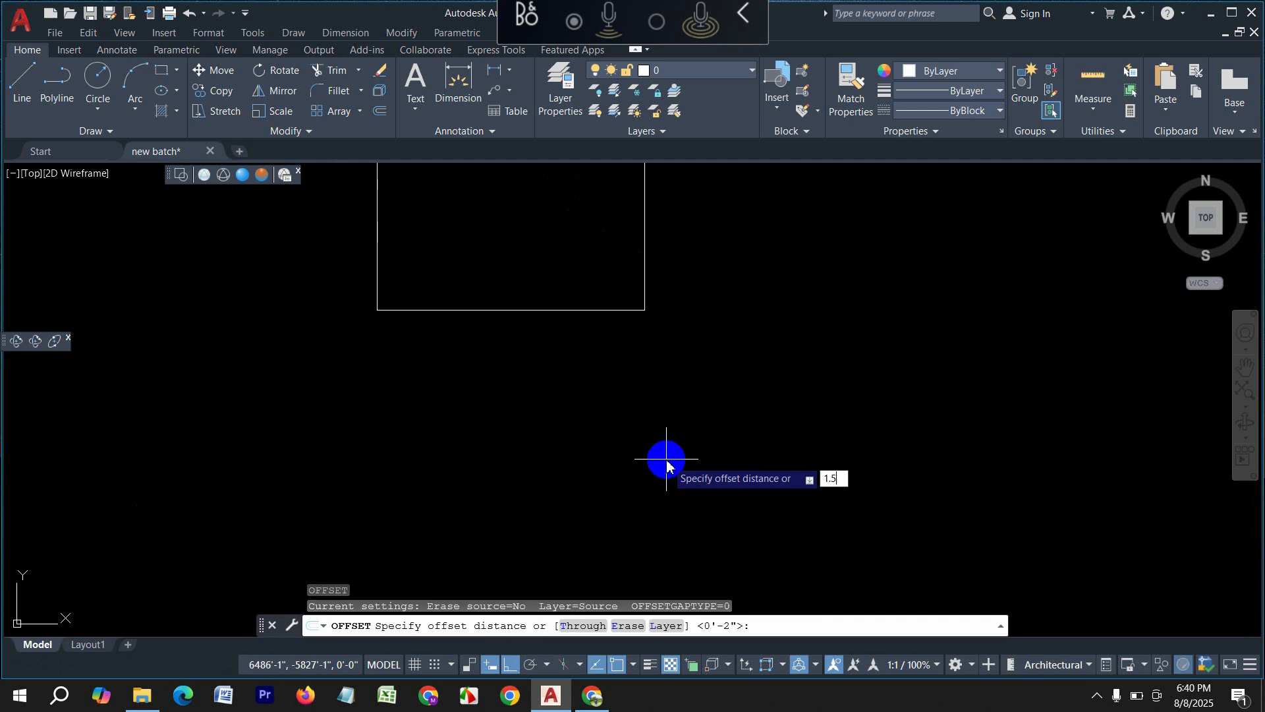
pyautogui.write('1.5')
pyautogui.press('Return')
pyautogui.click(578, 309)
pyautogui.click(563, 255)
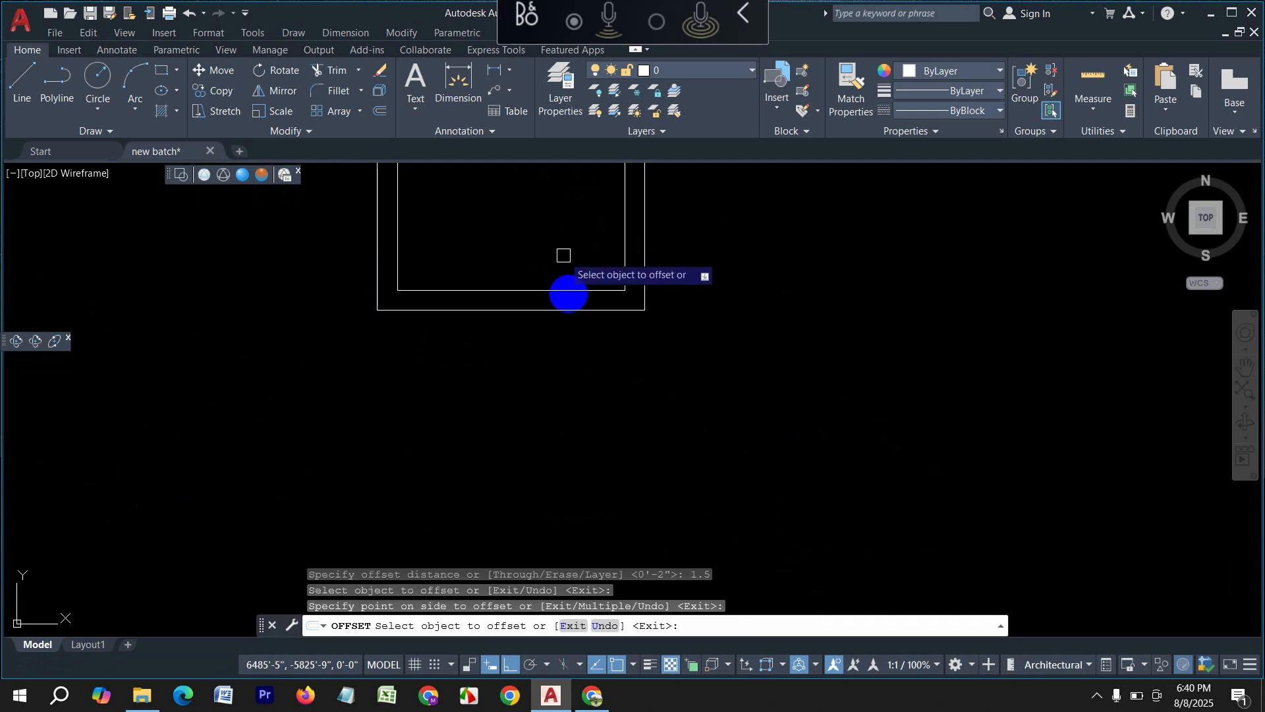
pyautogui.moveTo(564, 255); pyautogui.dragTo(646, 488, button='middle')
pyautogui.press('Escape')
pyautogui.press('Escape')
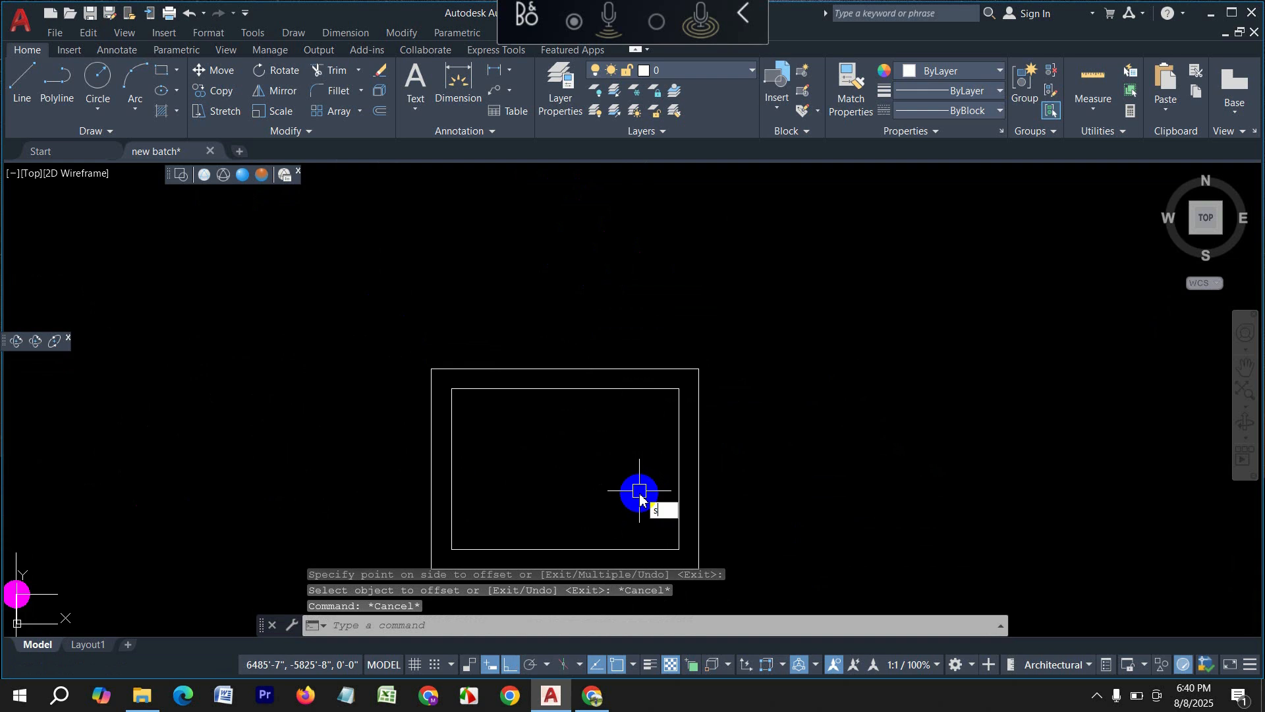
pyautogui.press('Escape')
# Step: Place a solid donut with inside diameter 0 and outside diameter 1.4 in the inner rectangle's upper-left corner
pyautogui.write('do')
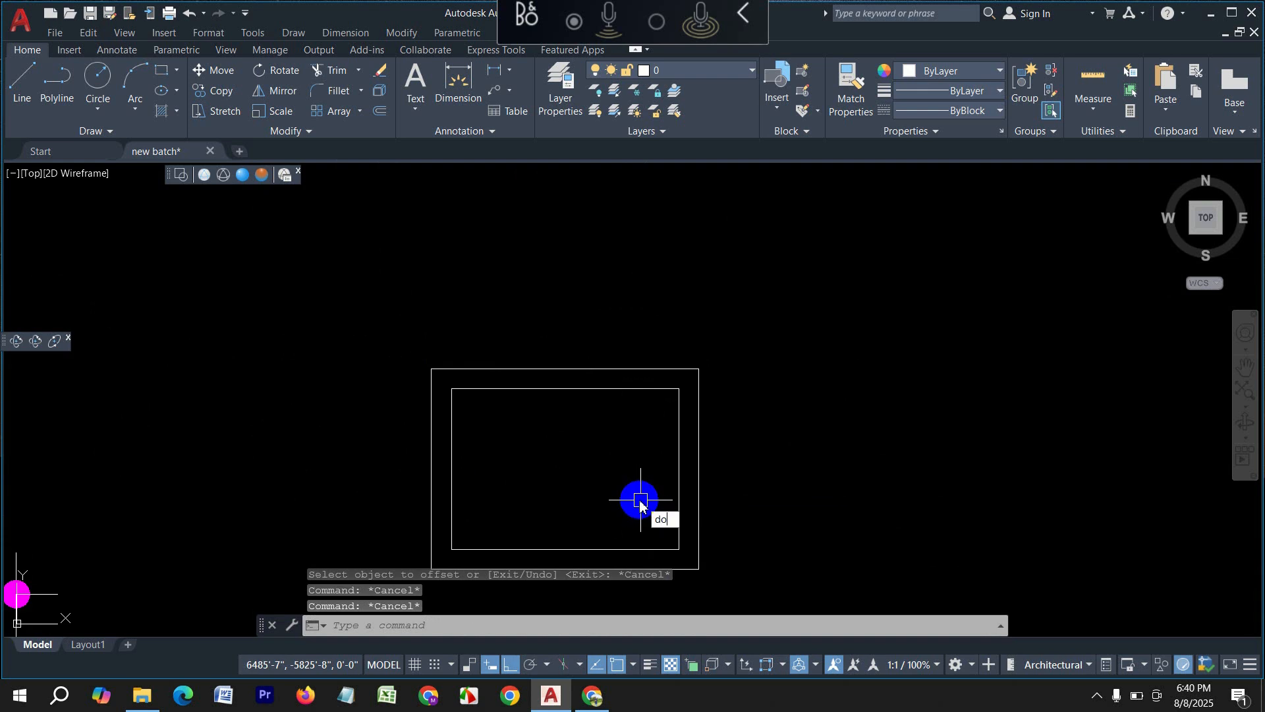
pyautogui.press('Return')
pyautogui.write('0\'-0"')
pyautogui.press('Return')
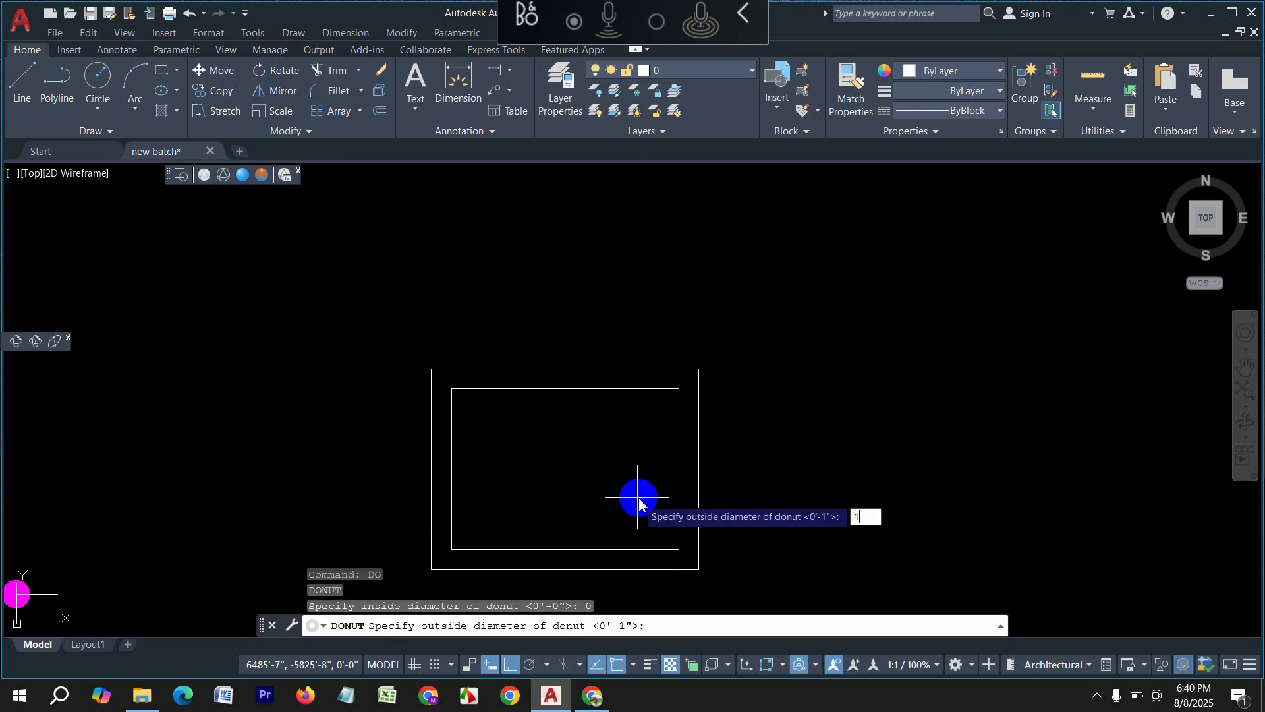
pyautogui.write('1.4')
pyautogui.press('Return')
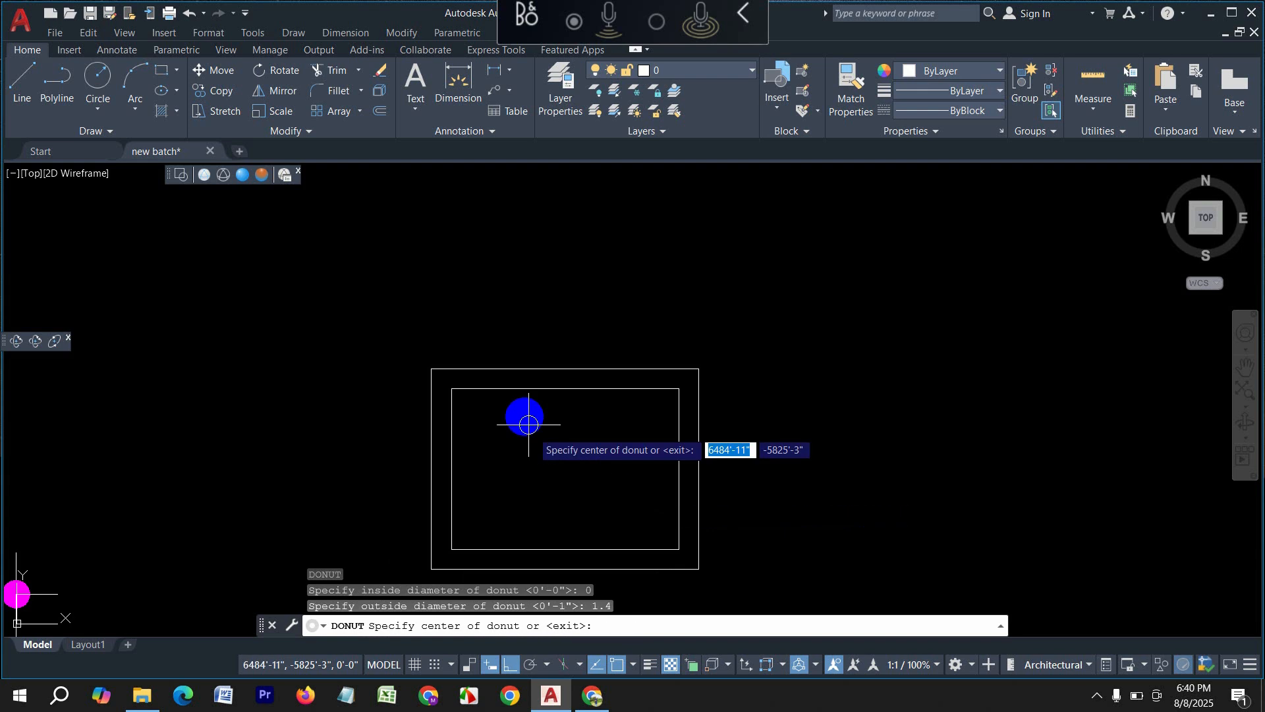
pyautogui.scroll(6, 525, 418)
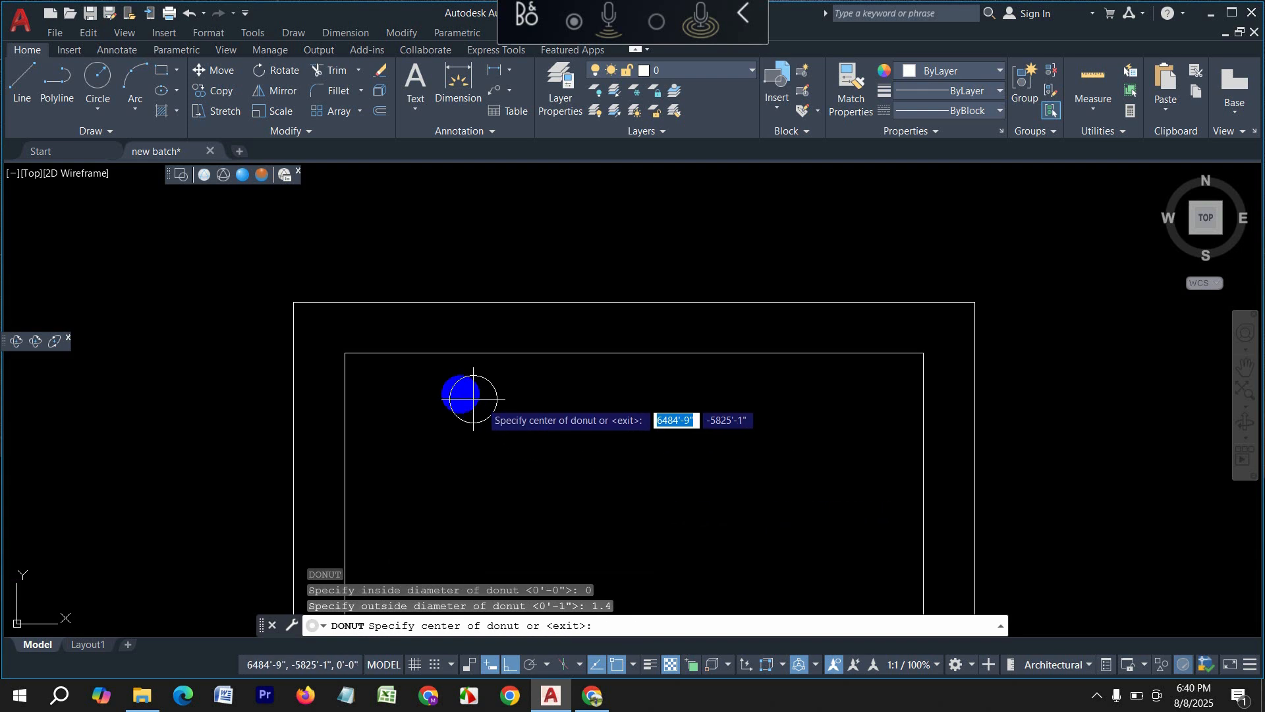
pyautogui.click(350, 377)
pyautogui.scroll(-4, 329, 388)
pyautogui.press('Escape')
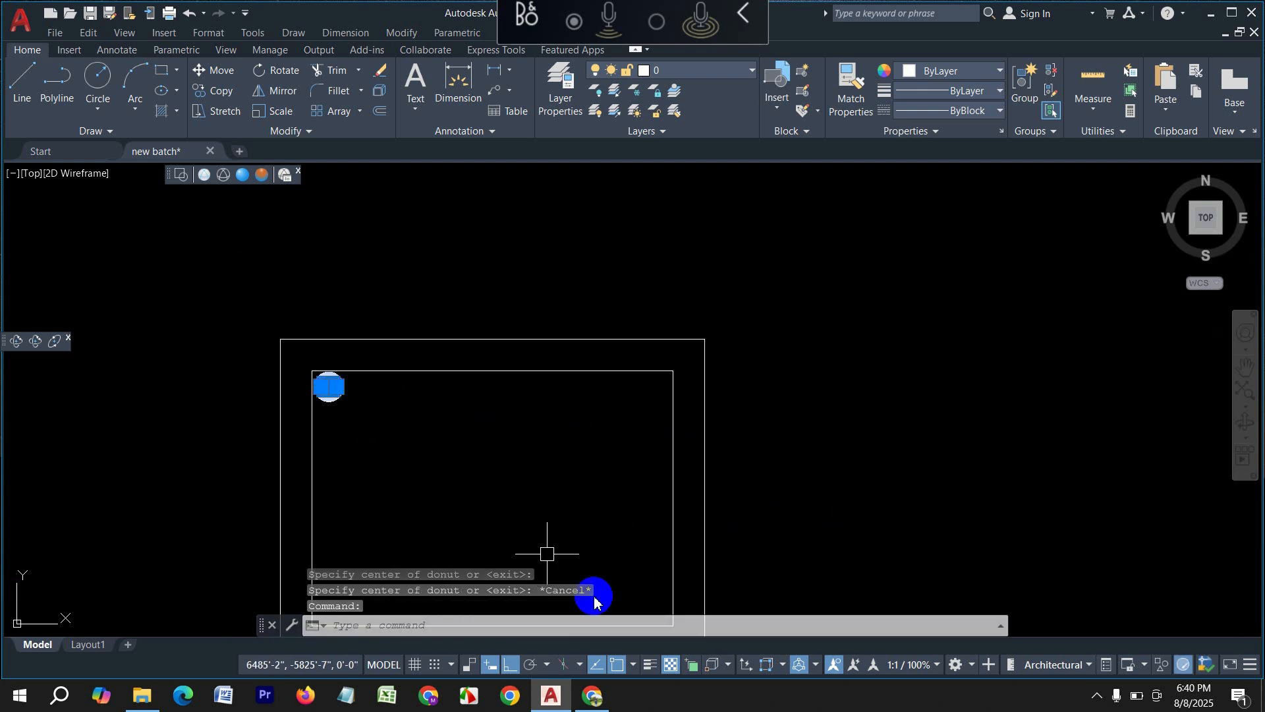
# Step: Mirror the corner bar about the inner rectangle's vertical centreline, keeping the original
pyautogui.write('mi')
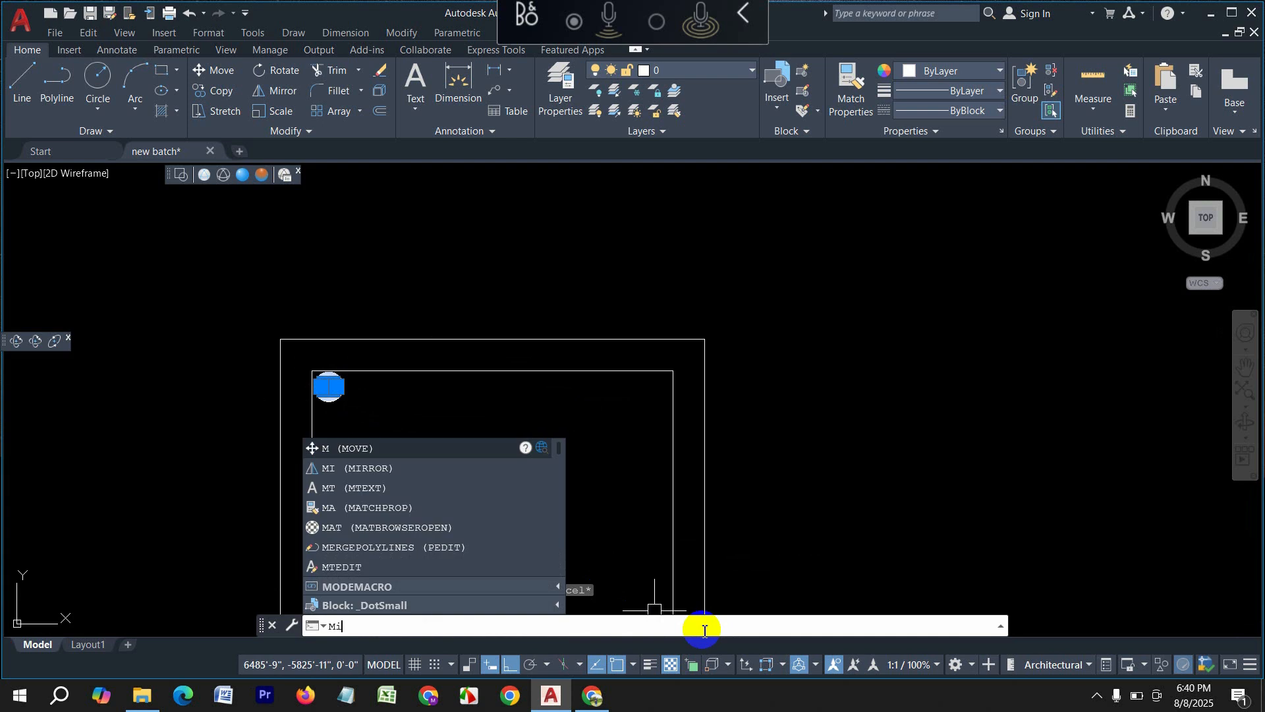
pyautogui.press('Return')
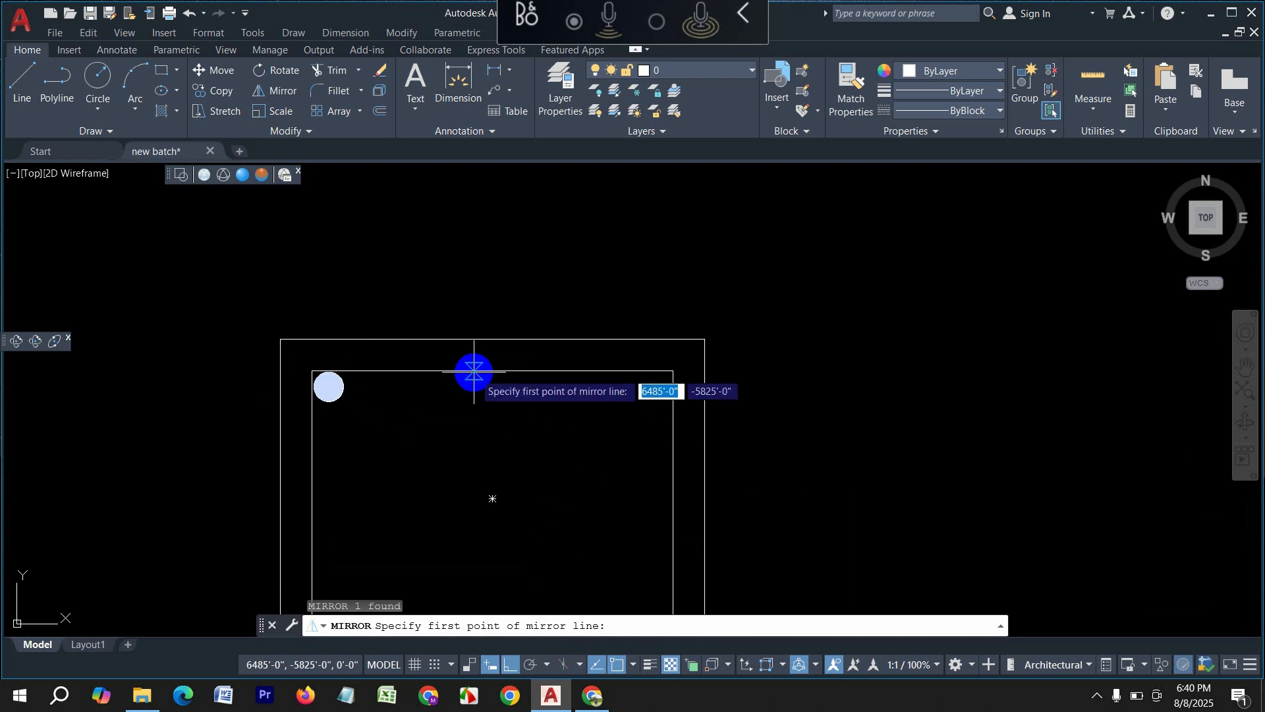
pyautogui.click(493, 370)
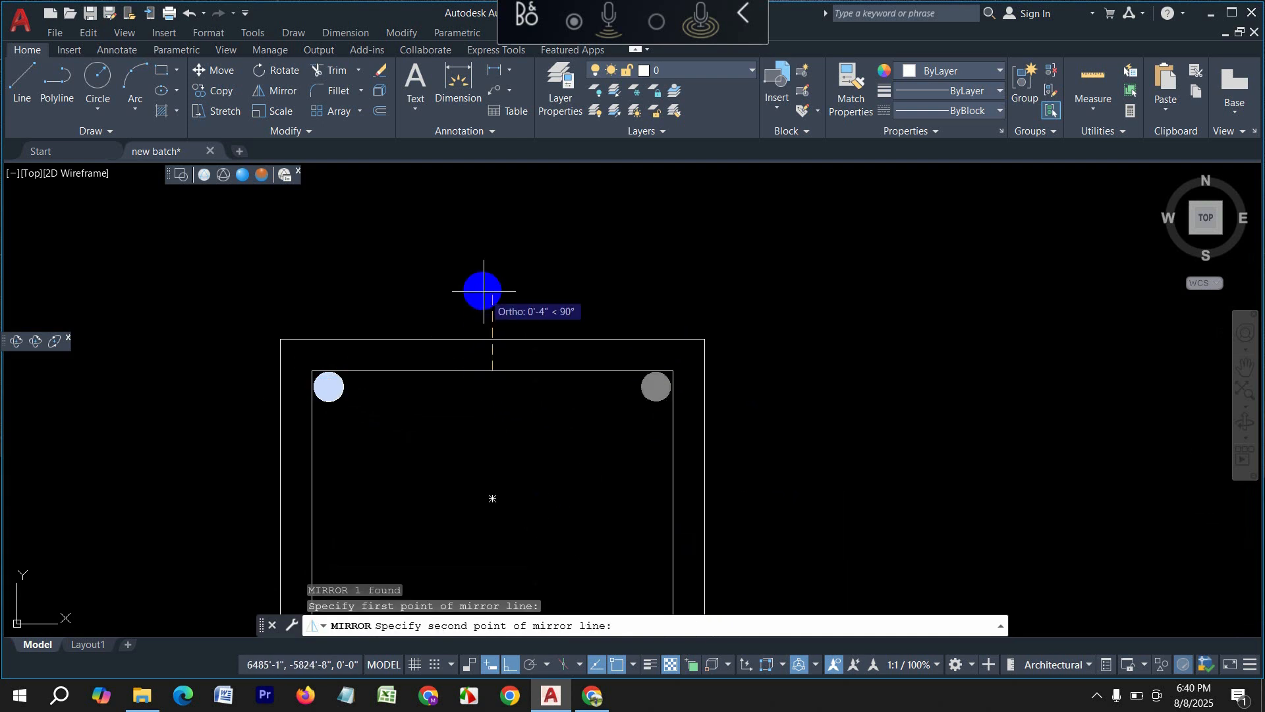
pyautogui.click(482, 285)
pyautogui.click(500, 343)
# Step: Copy the upper-left bar as an array of 5 items fitted between the two upper corner bars
pyautogui.scroll(2, 353, 382)
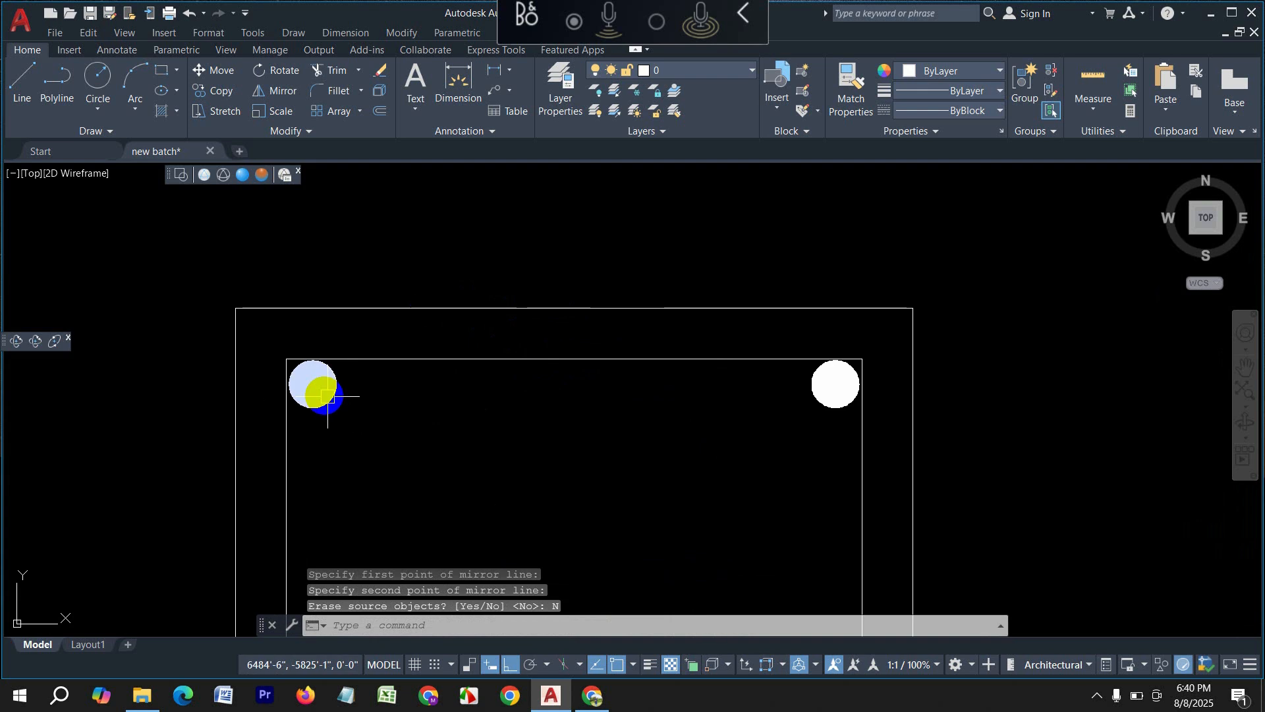
pyautogui.click(313, 384)
pyautogui.write('cp')
pyautogui.press('Return')
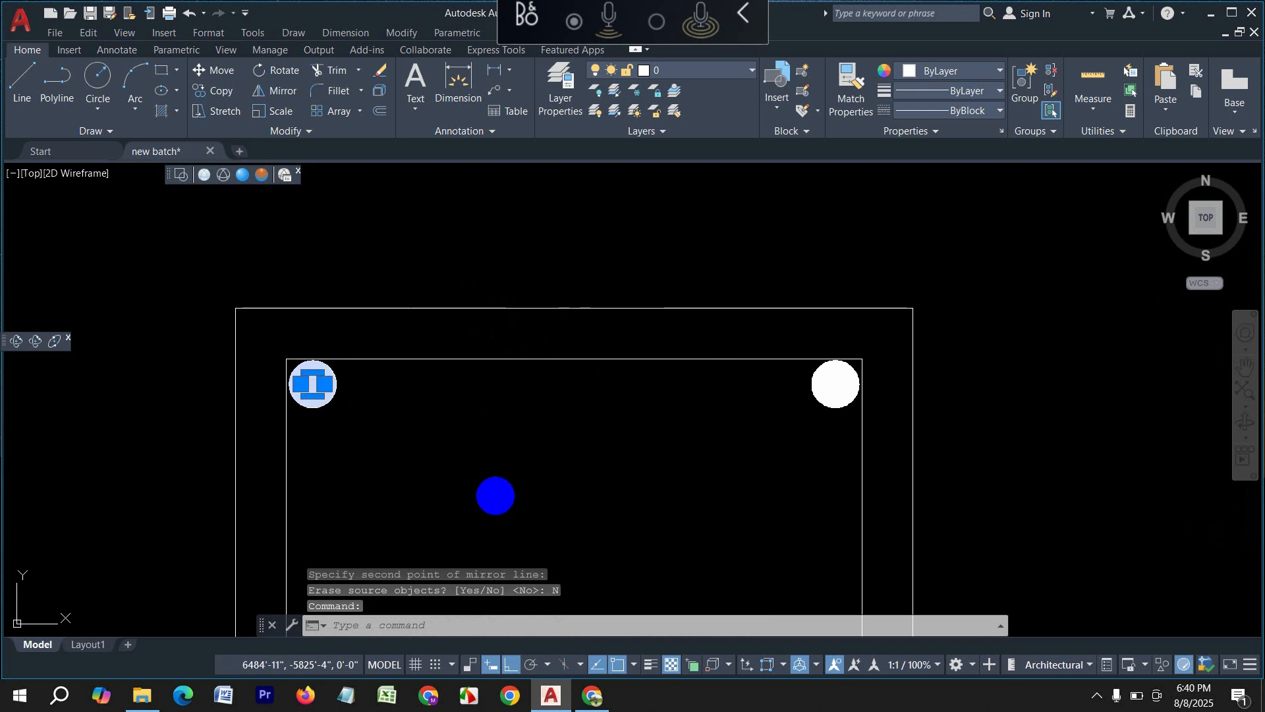
pyautogui.click(312, 384)
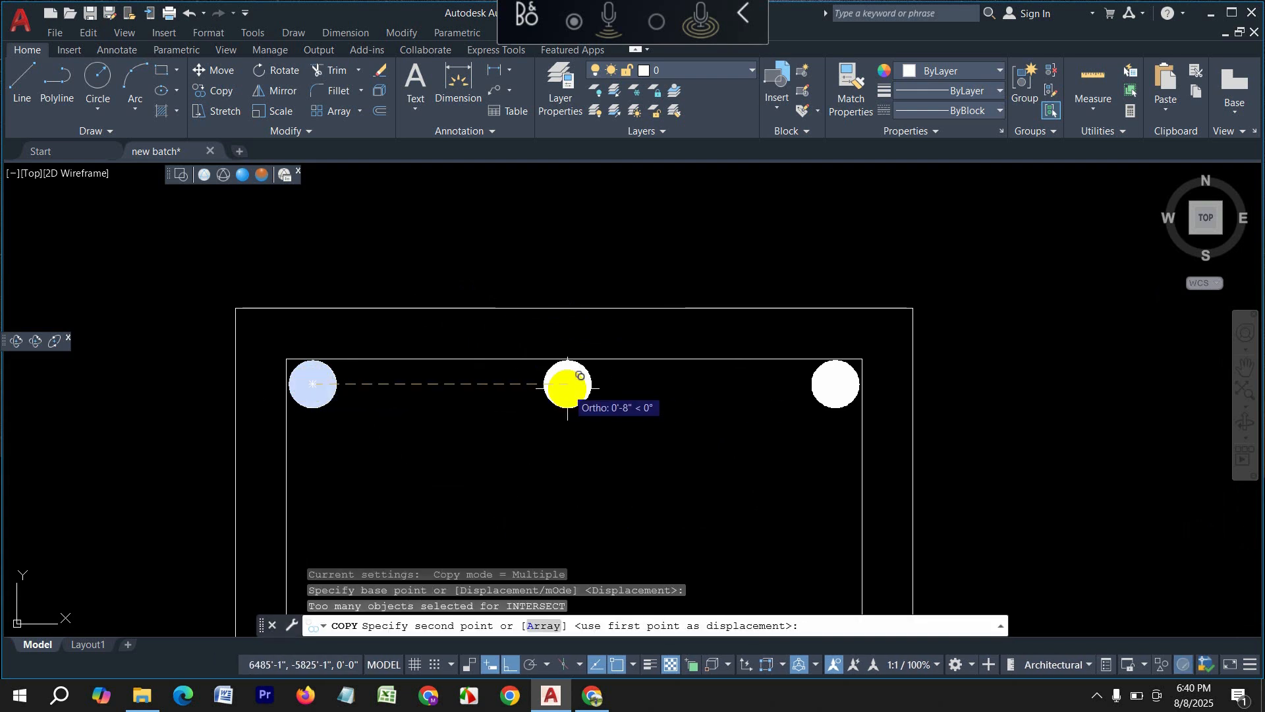
pyautogui.press('Return')
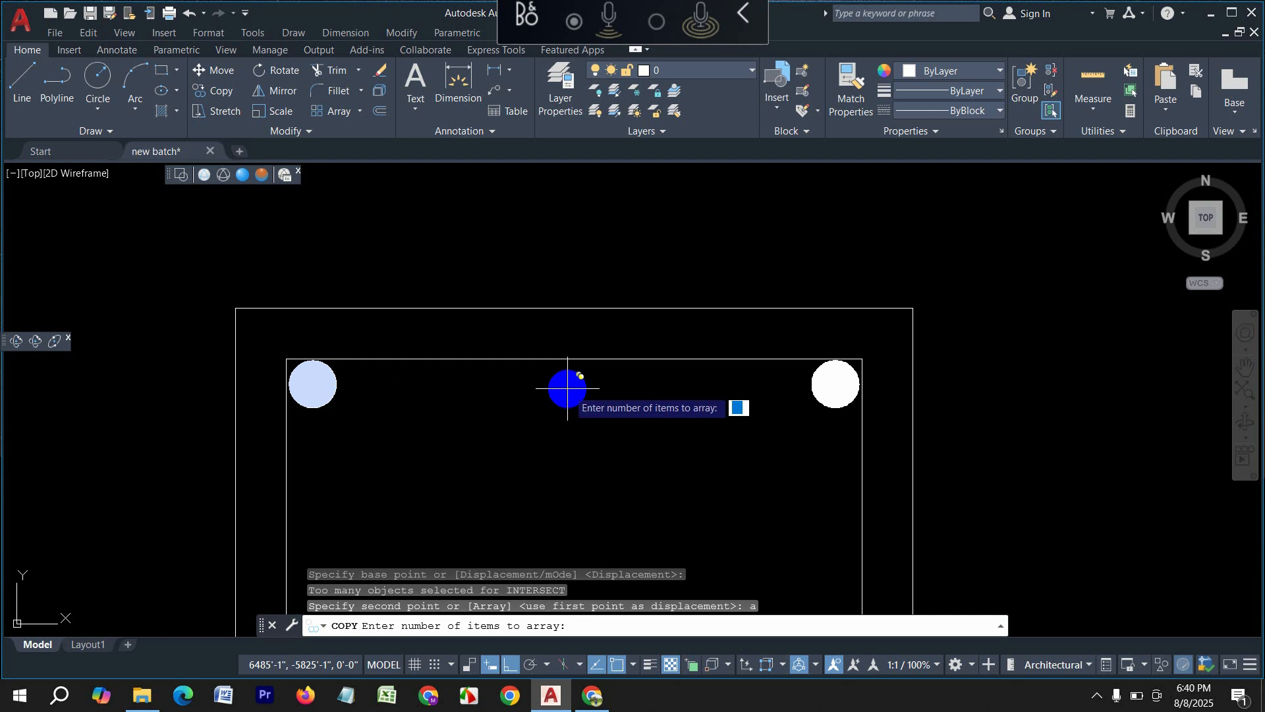
pyautogui.write('4')
pyautogui.press('Return')
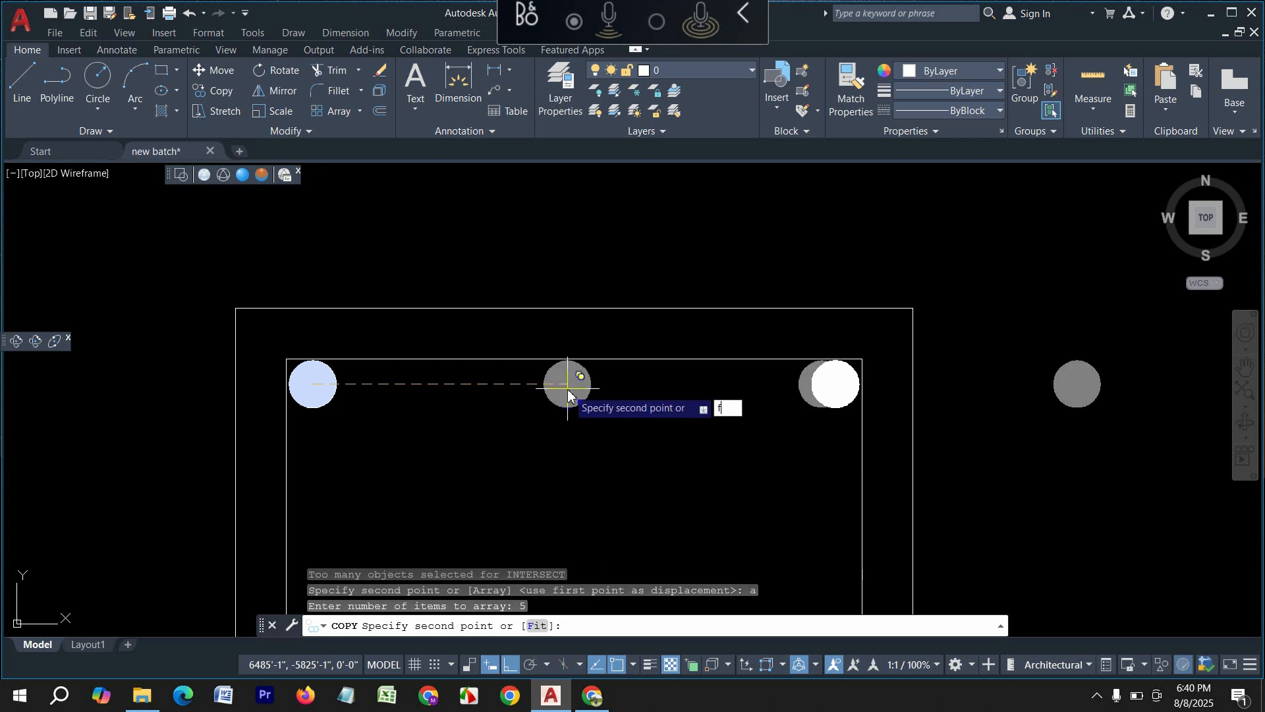
pyautogui.press('Return')
pyautogui.click(834, 383)
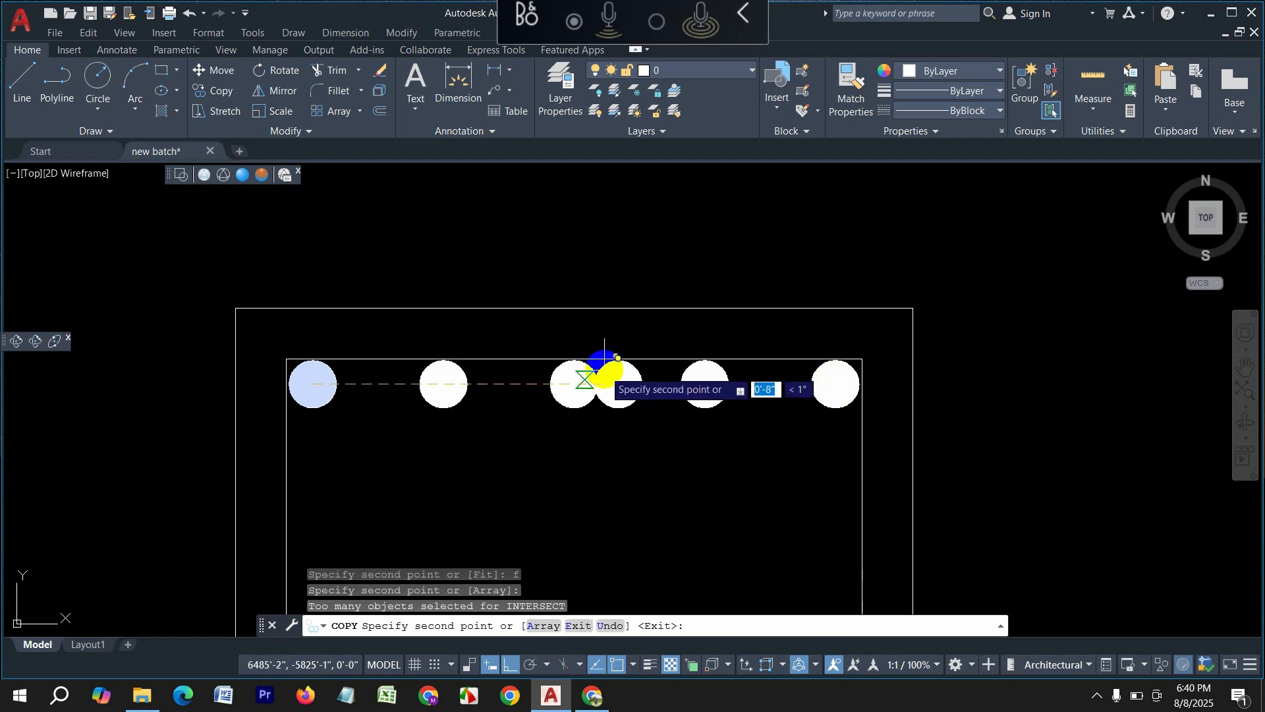
pyautogui.scroll(-2, 604, 369)
pyautogui.press('Escape')
# Step: Mirror the whole top row of bars about the inner rectangle's horizontal centreline, keeping the originals
pyautogui.click(764, 415)
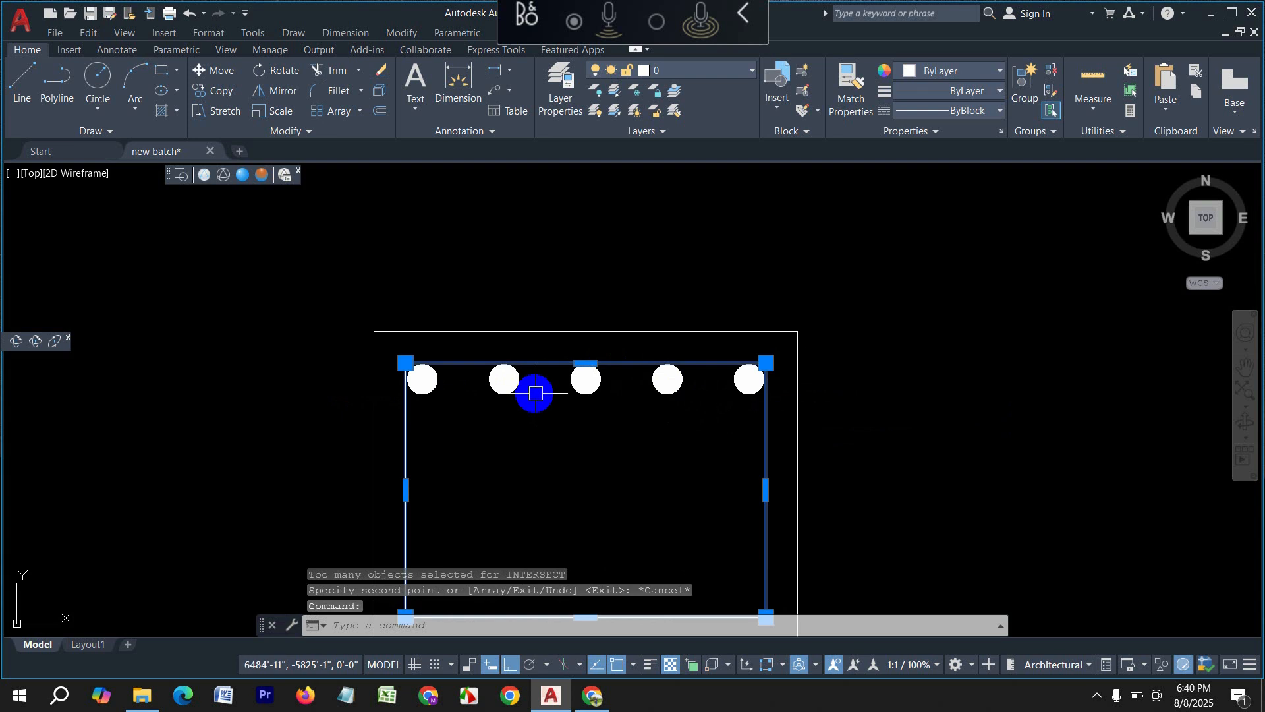
pyautogui.press('Escape')
pyautogui.click(761, 396)
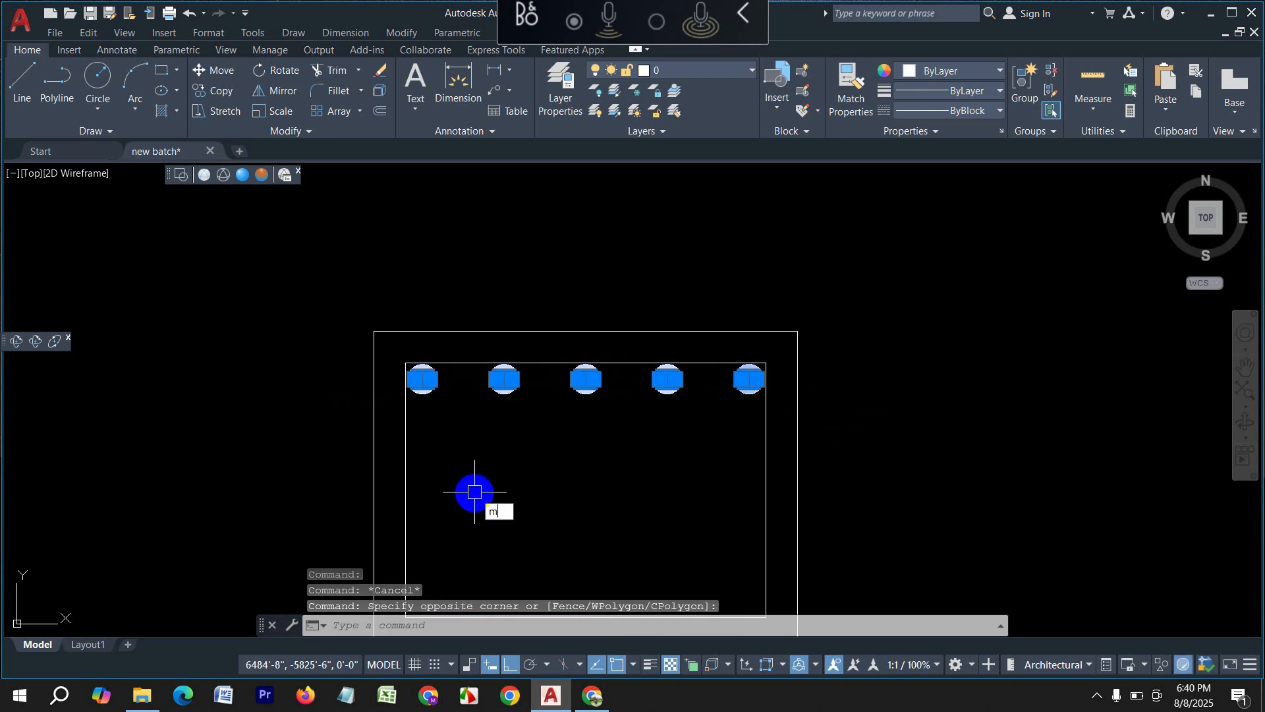
pyautogui.write('i')
pyautogui.press('Return')
pyautogui.scroll(-6, 475, 488)
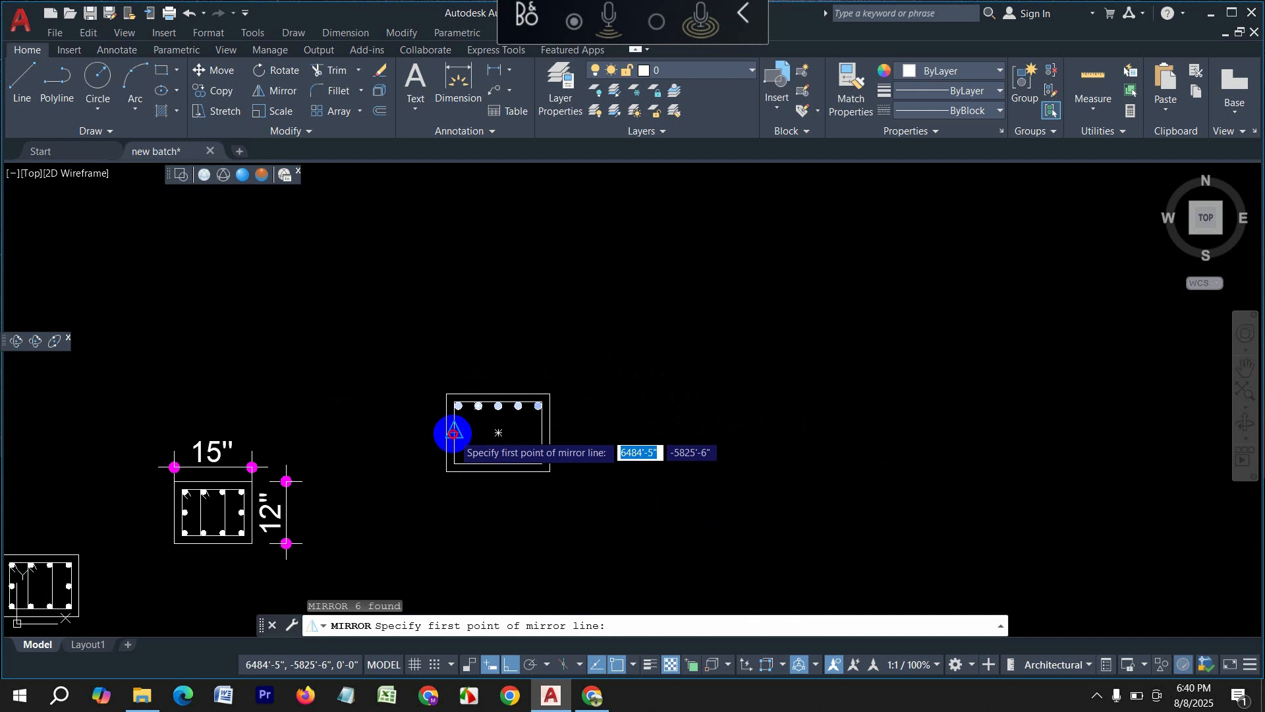
pyautogui.click(453, 433)
pyautogui.click(336, 417)
pyautogui.click(384, 476)
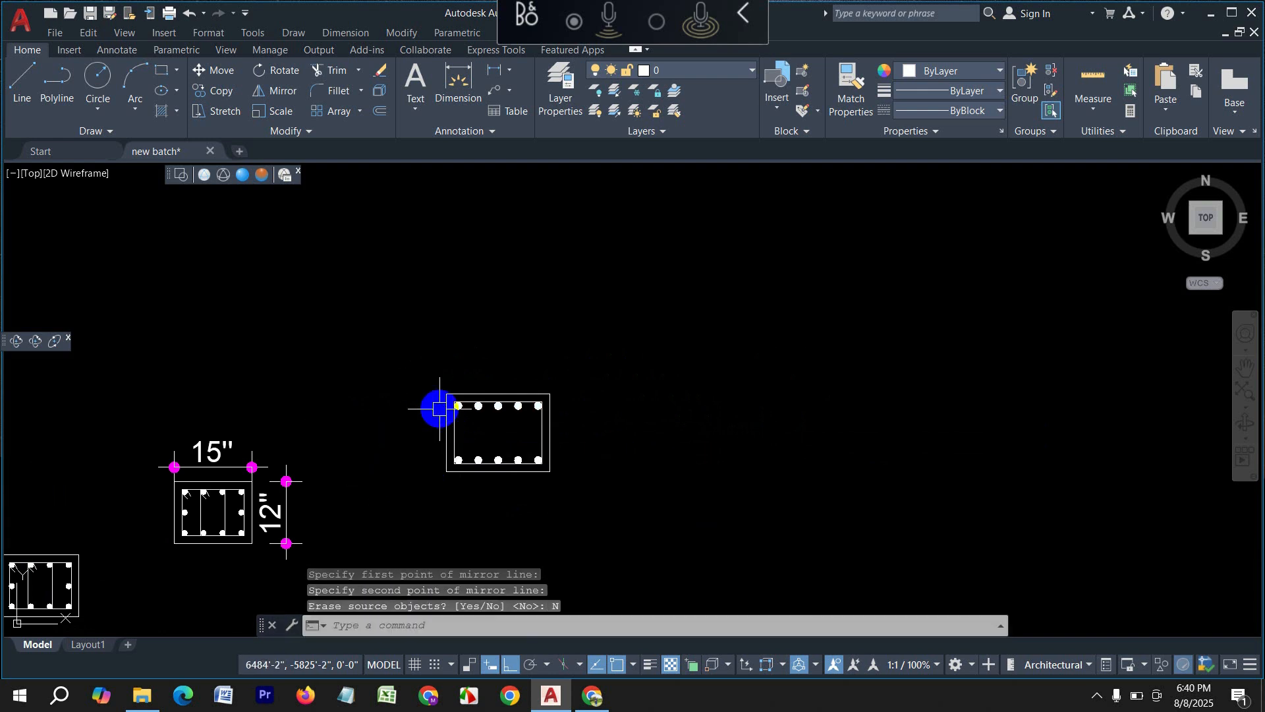
# Step: Copy the upper-left bar downward as an array of 4 items fitted between the two left corner bars
pyautogui.scroll(4, 461, 396)
pyautogui.click(399, 320)
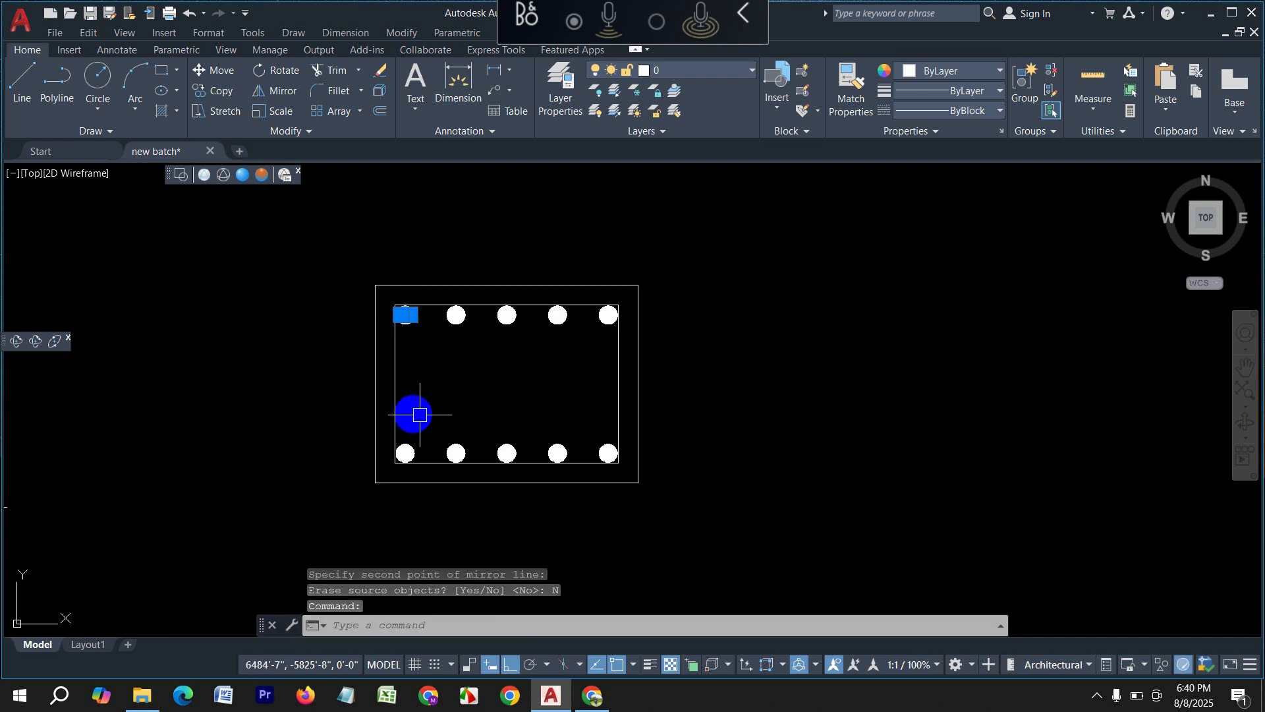
pyautogui.press('Return')
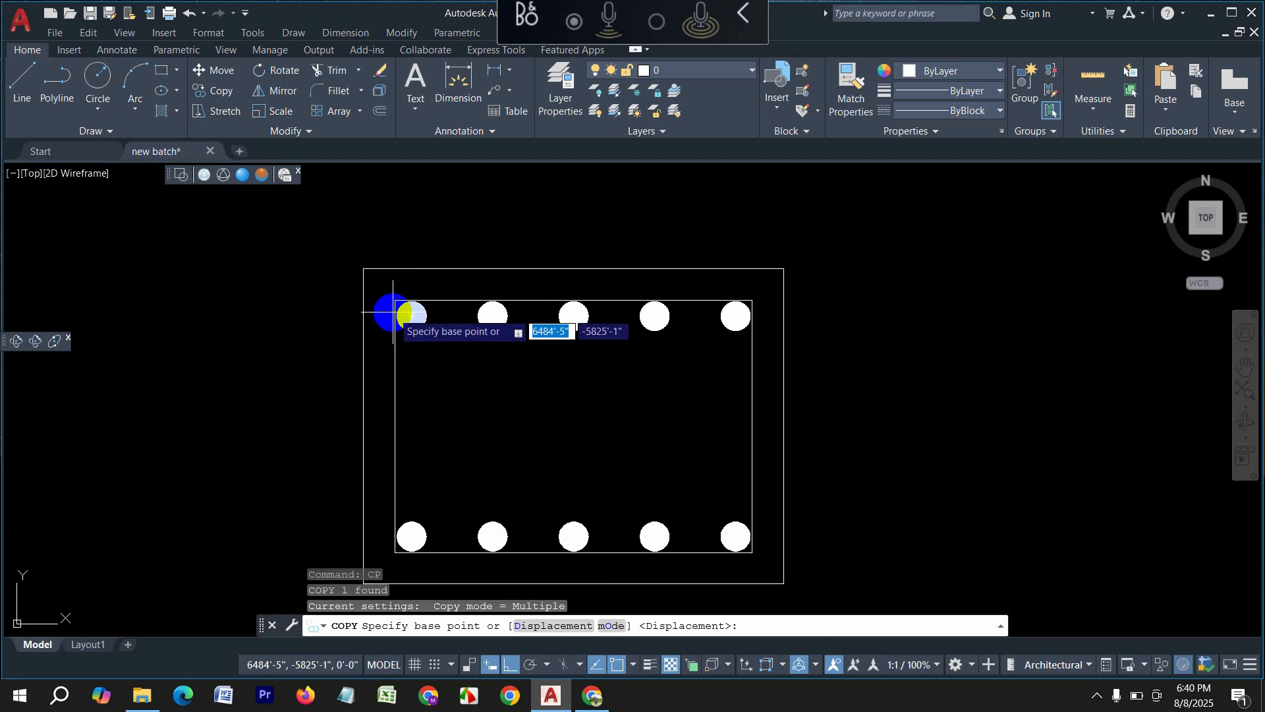
pyautogui.scroll(5, 403, 313)
pyautogui.click(438, 316)
pyautogui.scroll(-5, 437, 317)
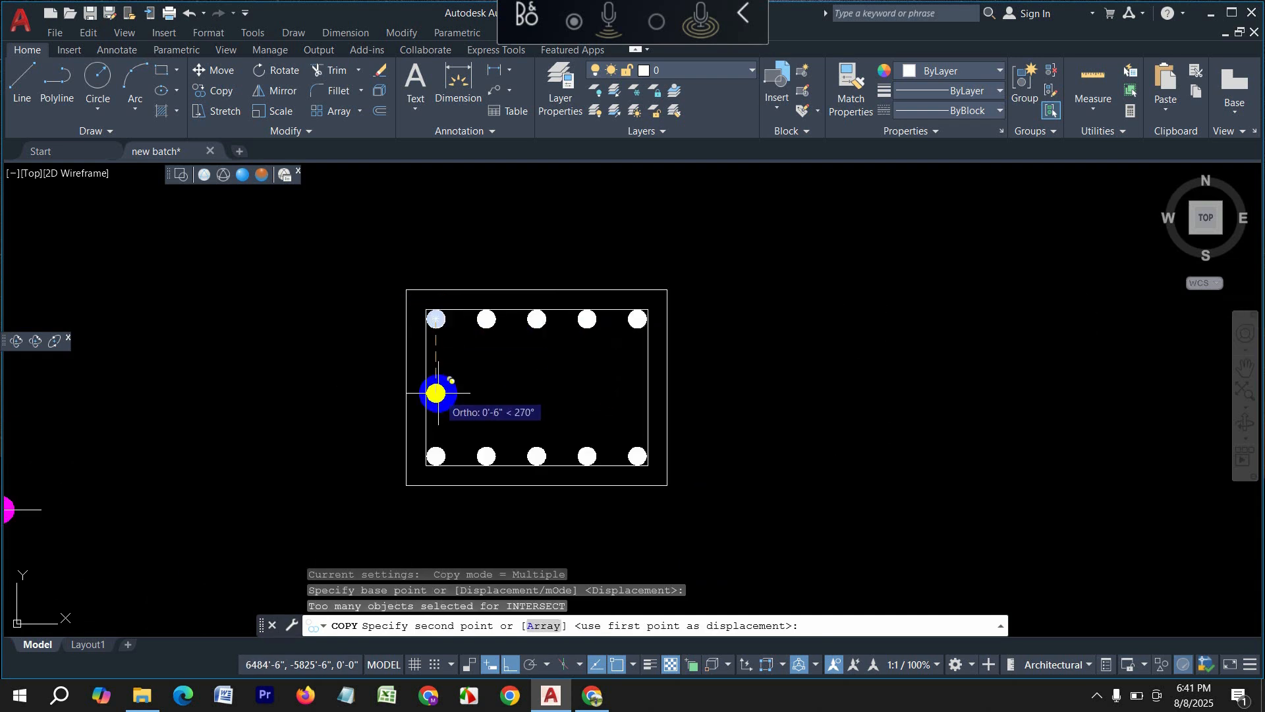
pyautogui.press('Return')
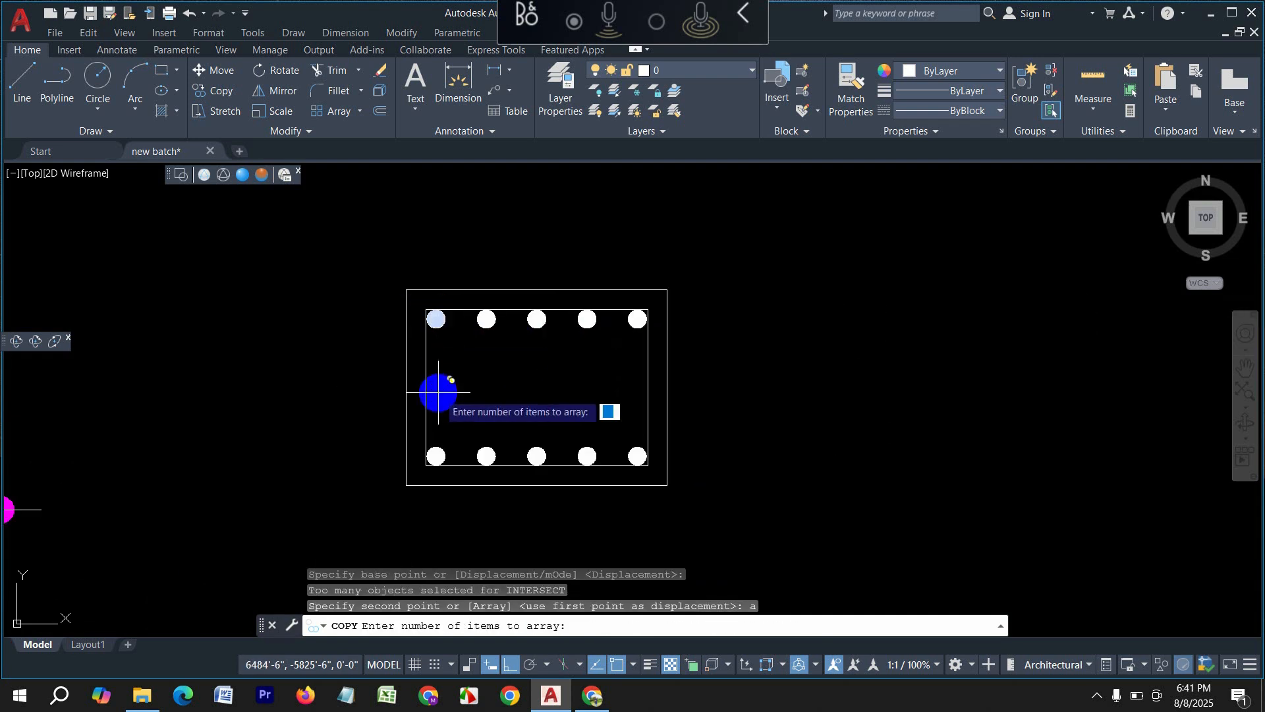
pyautogui.press('Return')
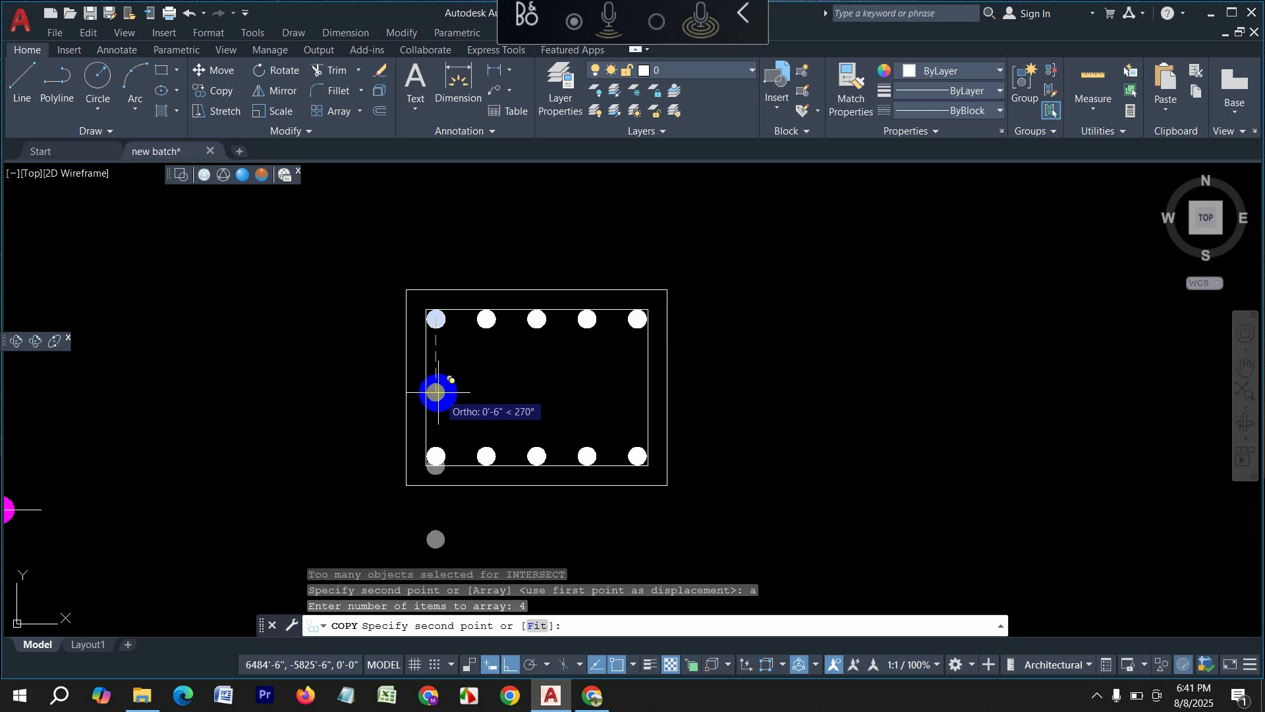
pyautogui.write('f')
pyautogui.press('Return')
pyautogui.scroll(6, 431, 431)
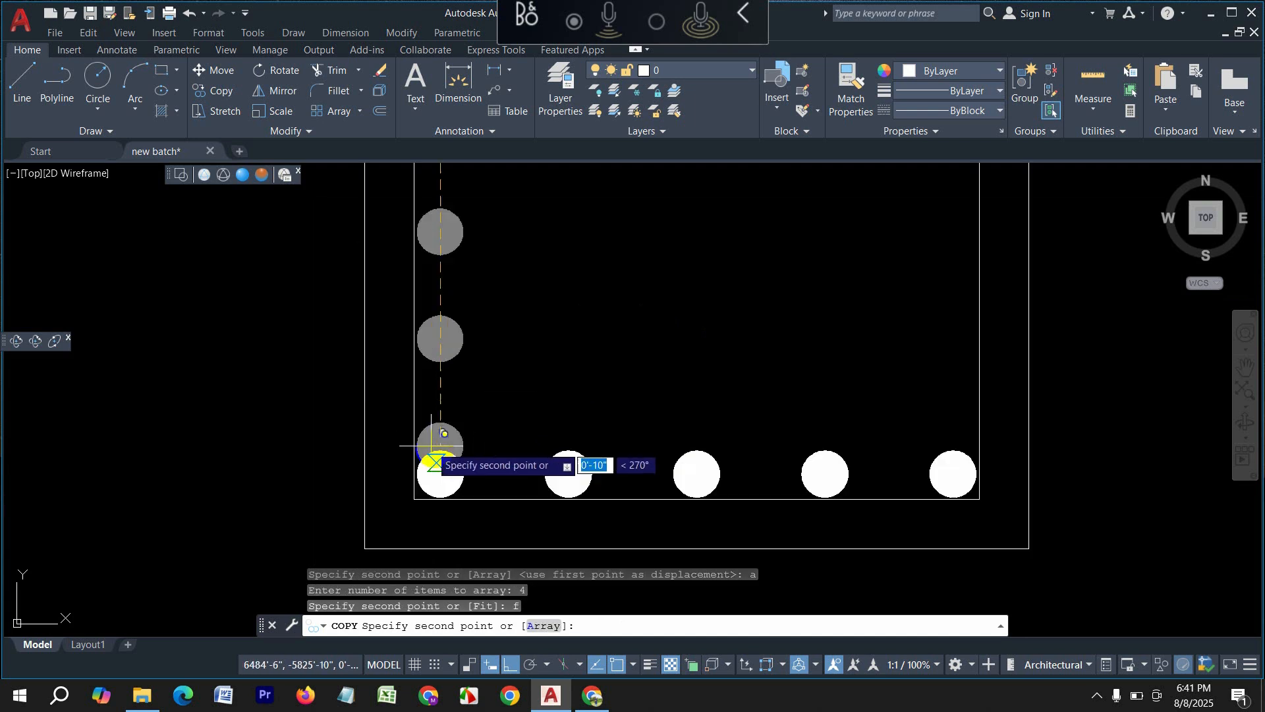
pyautogui.click(446, 472)
pyautogui.scroll(-5, 446, 472)
pyautogui.press('Escape')
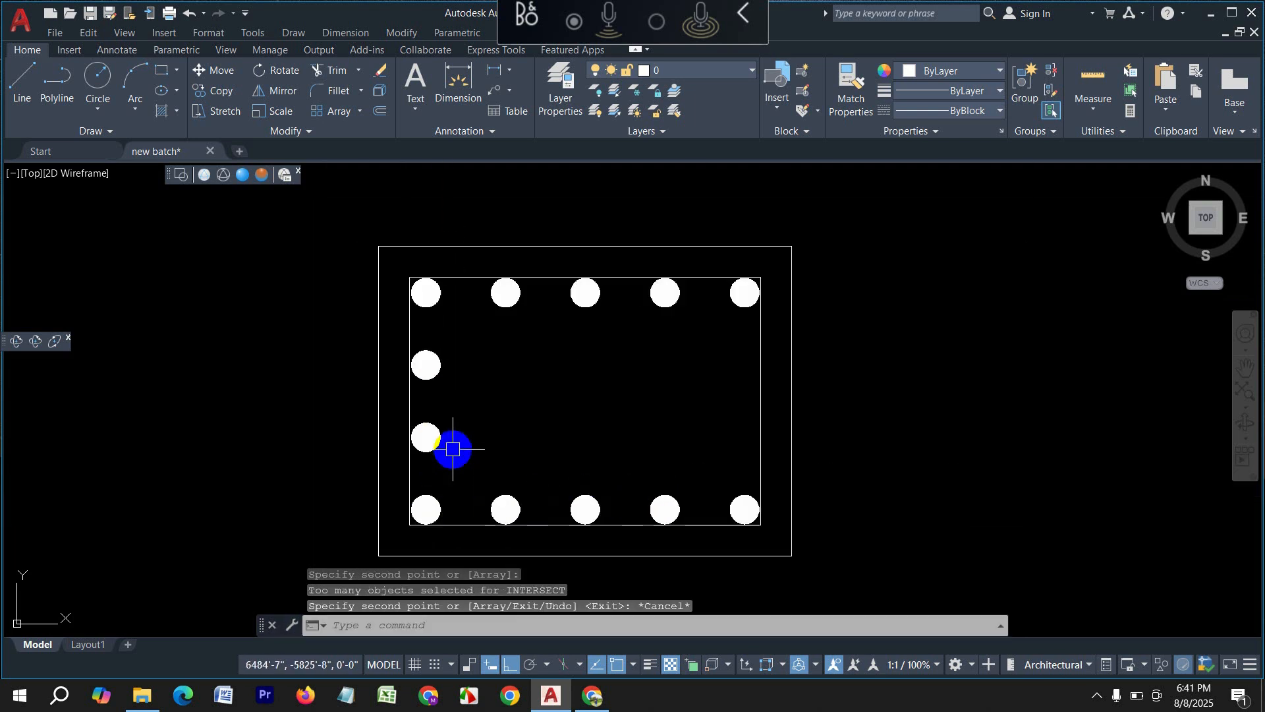
# Step: Mirror the two intermediate left-side bars about the inner rectangle's vertical centreline, keeping the originals
pyautogui.click(426, 433)
pyautogui.click(425, 361)
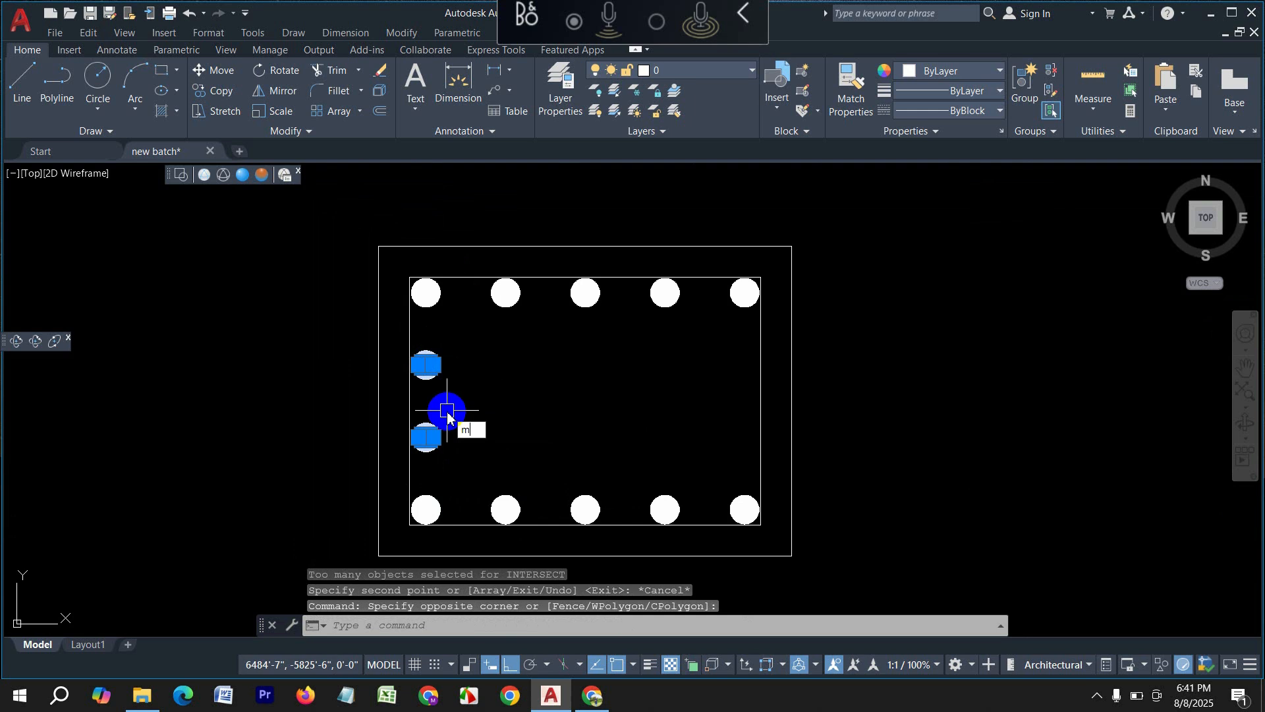
pyautogui.write('MI')
pyautogui.press('Return')
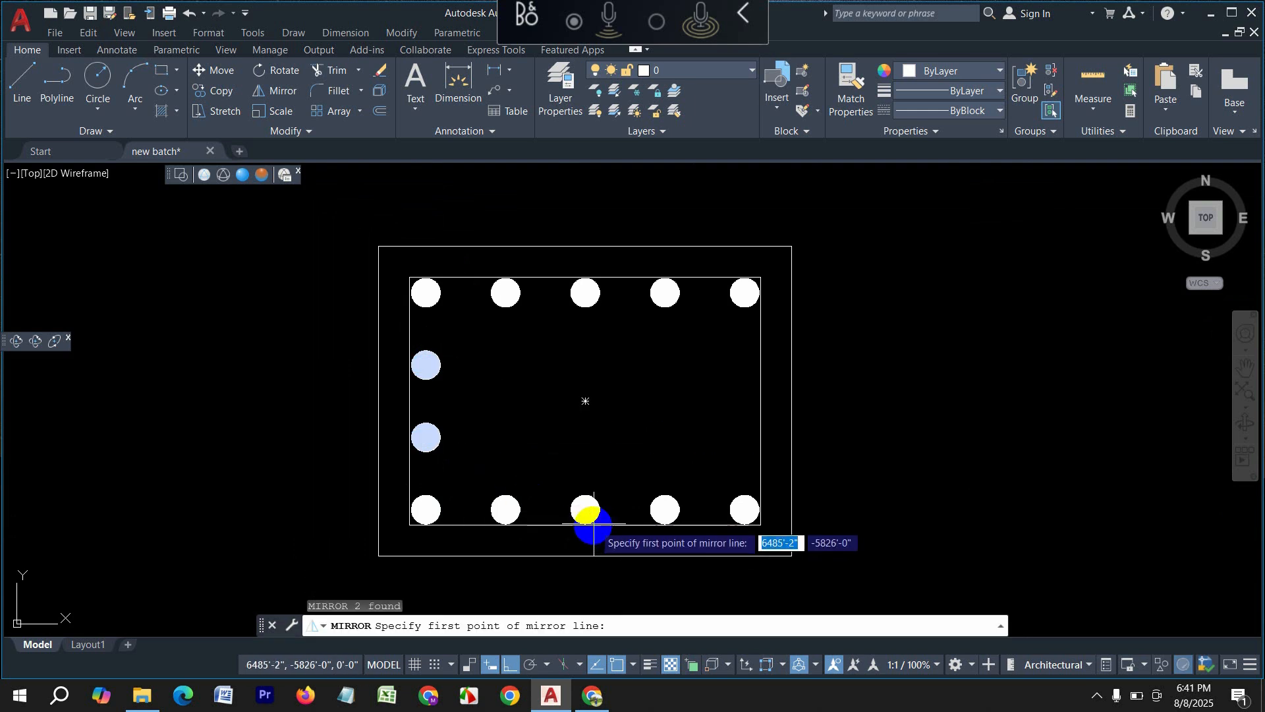
pyautogui.click(585, 517)
pyautogui.click(585, 418)
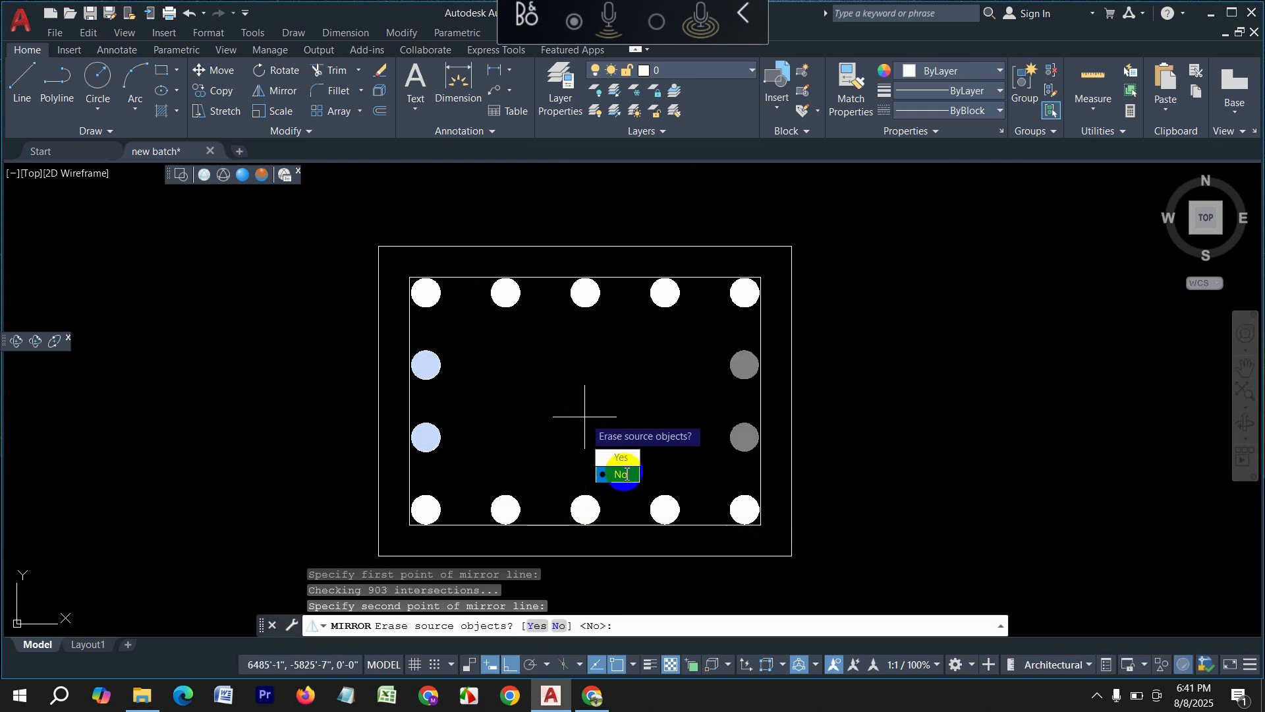